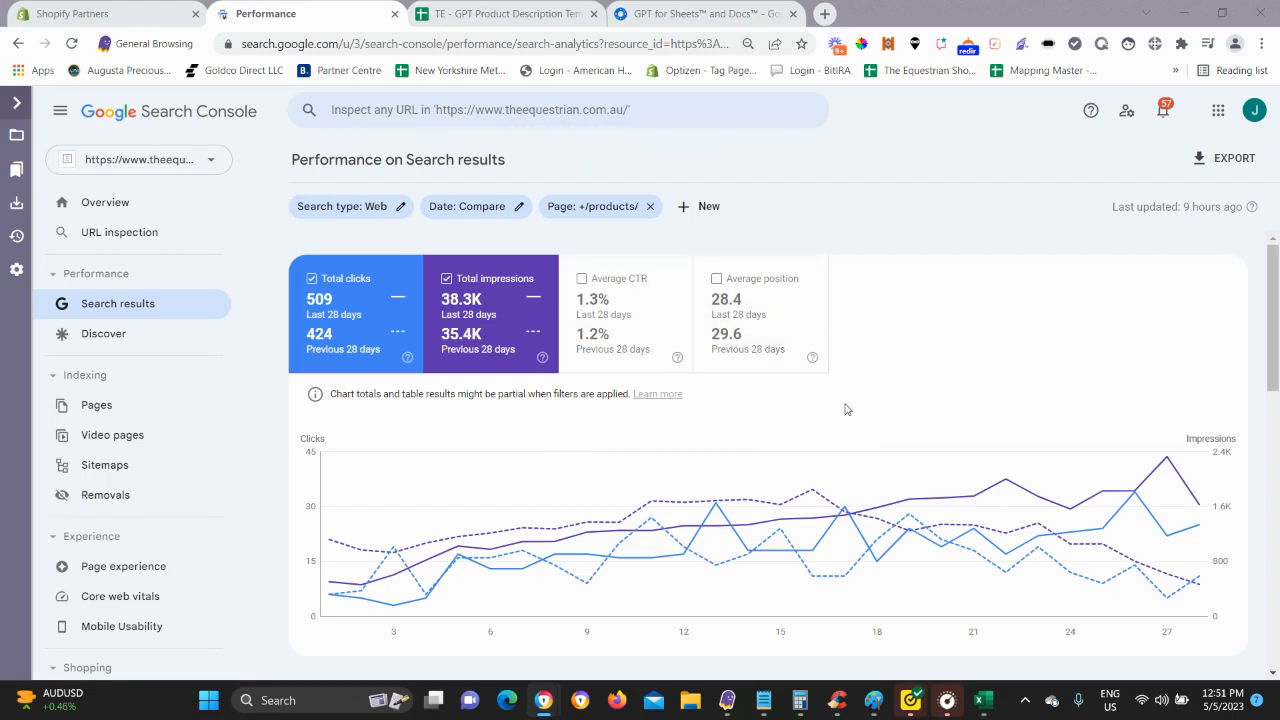
Review the GPT for Sheets and Docs add-on listing in the Google Workspace Marketplace.
click(676, 16)
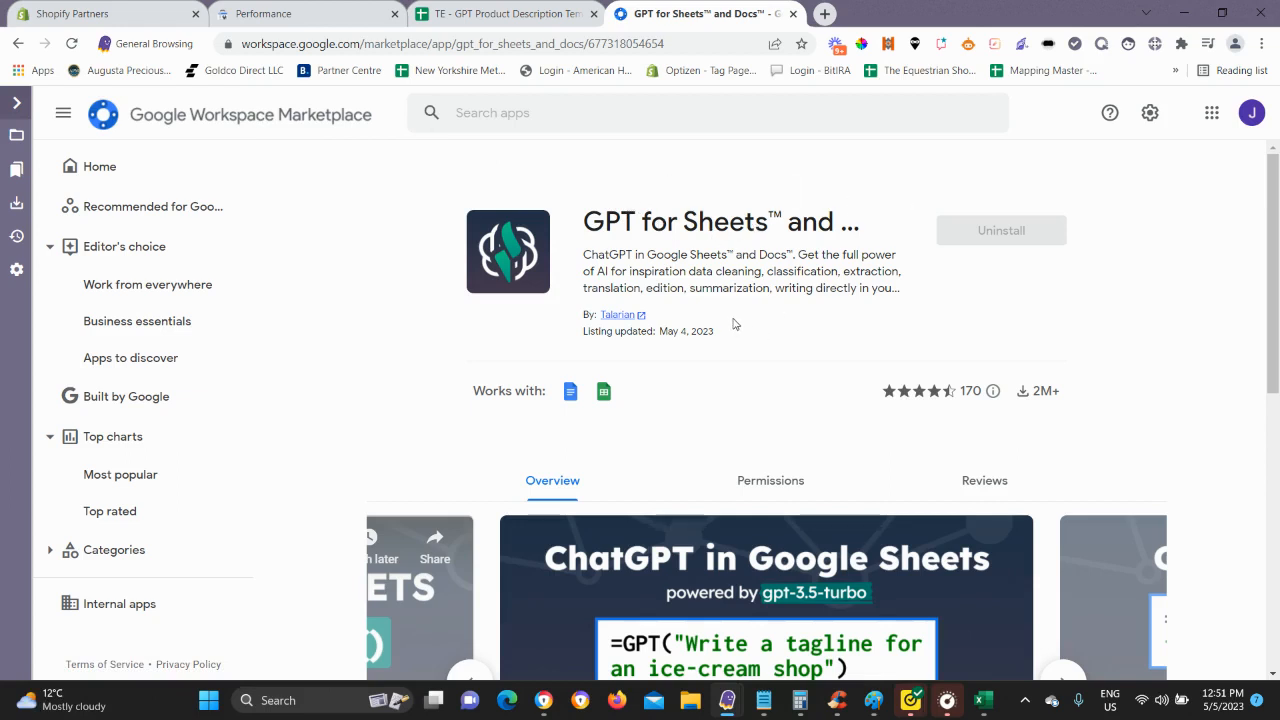
scroll(715, 343, down, 1)
scroll(718, 345, up, 1)
scroll(742, 358, down, 1)
scroll(736, 357, up, 1)
In the TE - GPT Product Description Template spreadsheet, set the font size of header row 1 to 14.
click(476, 14)
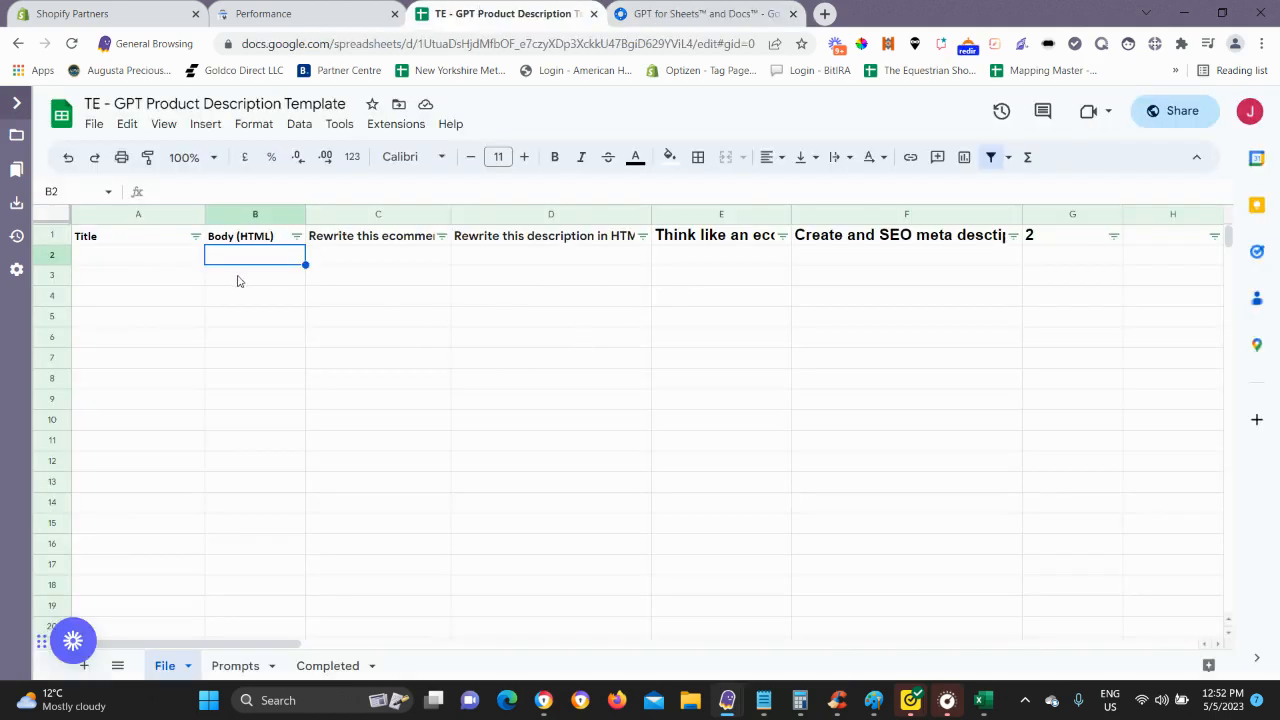
click(52, 236)
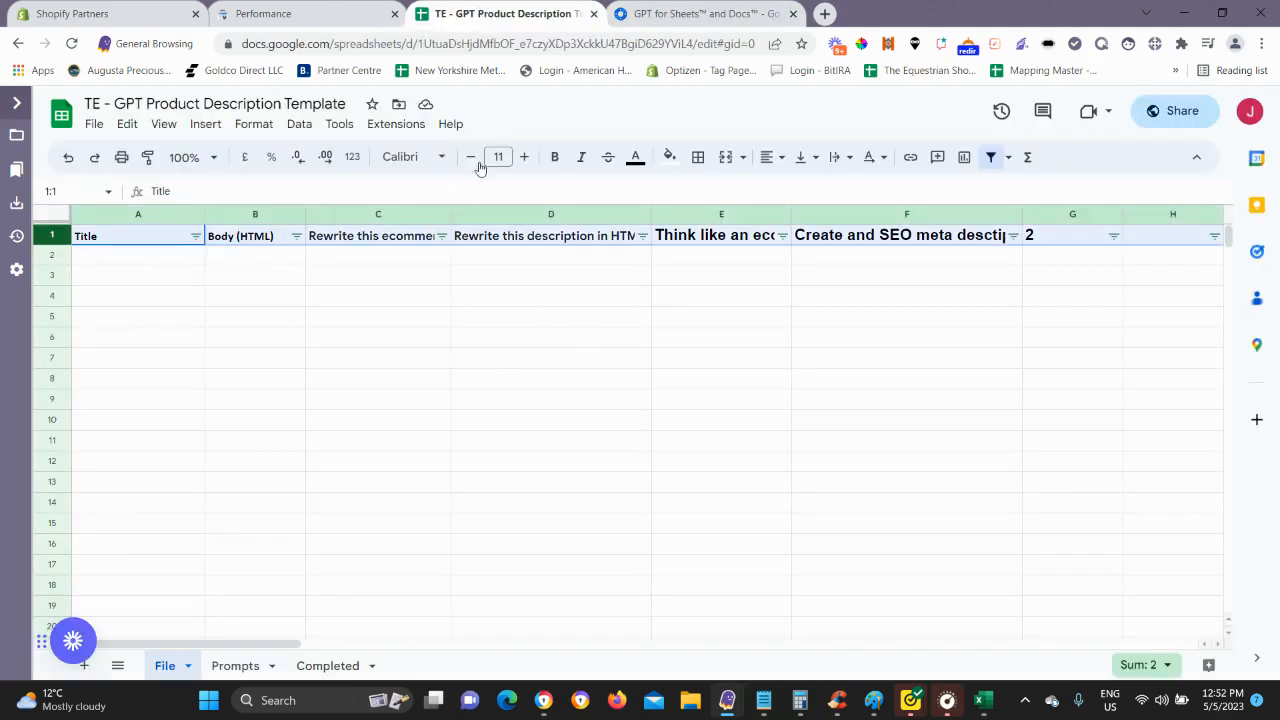
click(522, 157)
click(522, 157)
click(522, 157)
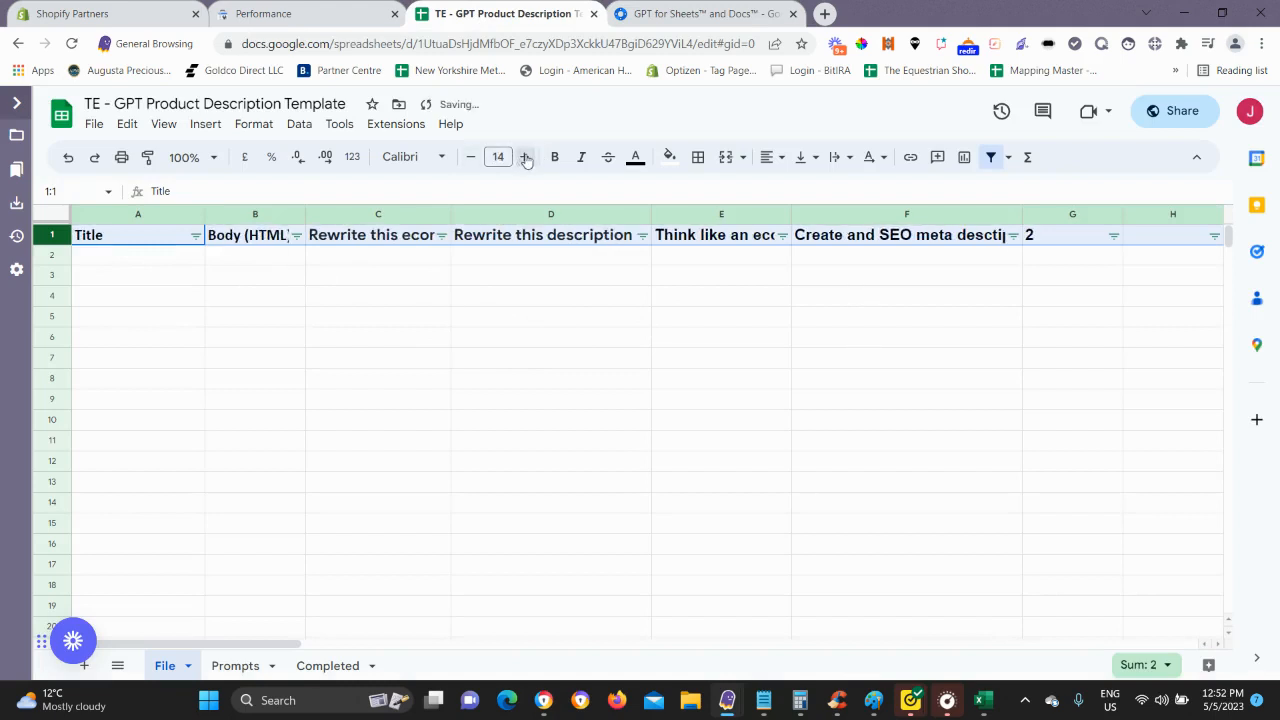
click(571, 317)
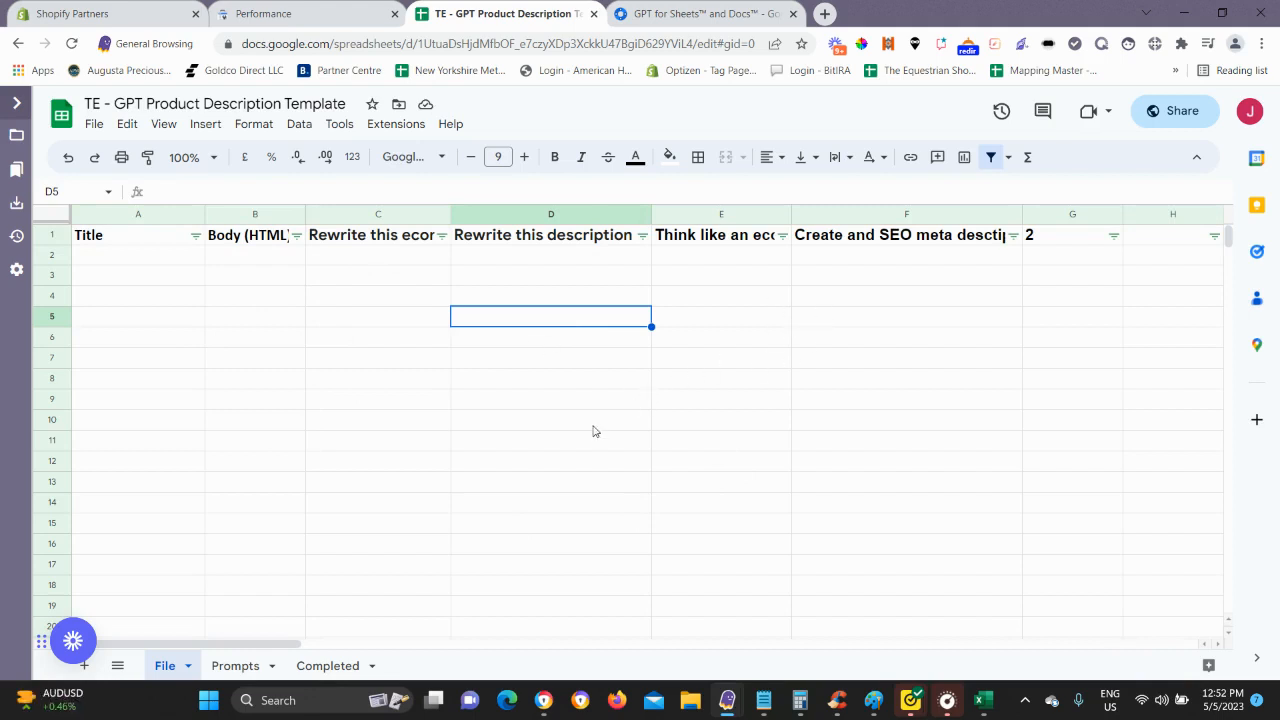
Examine the Title, Body (HTML) and product title prompt columns of the File sheet.
click(105, 211)
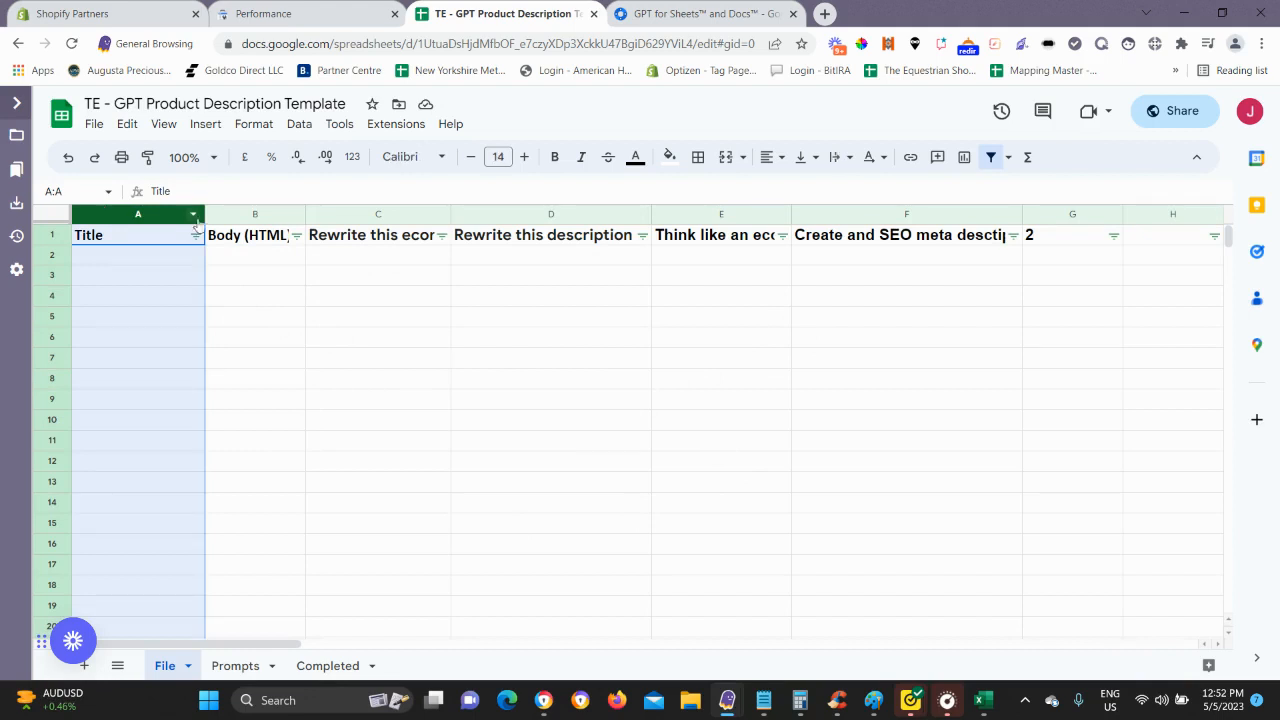
click(240, 214)
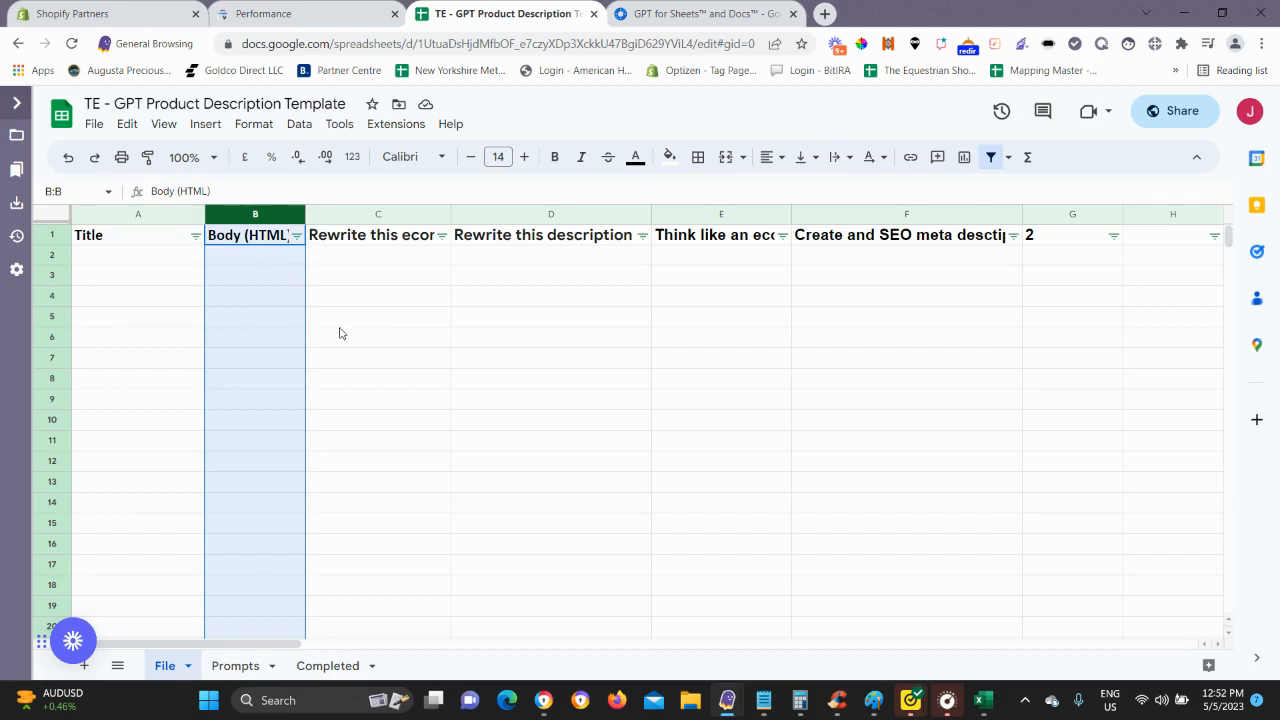
click(347, 216)
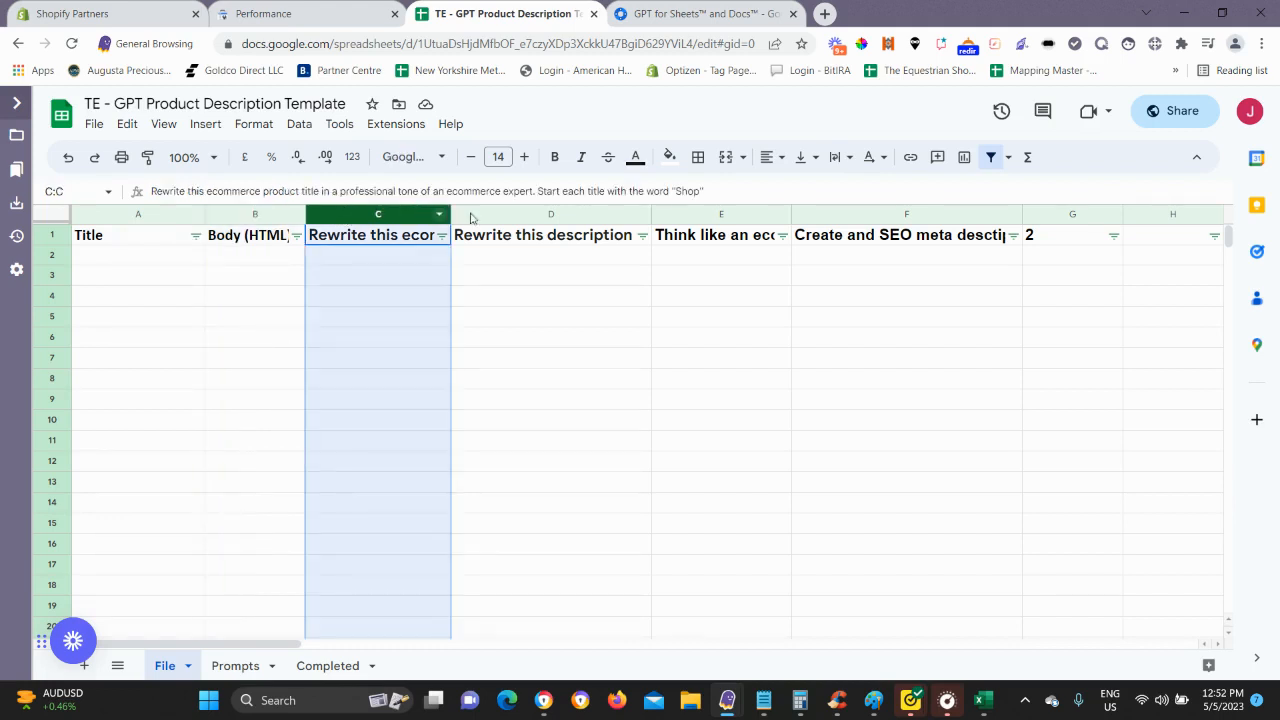
Switch to the products_export_1 (44) workbook in Excel, maximize its window and locate the Title and Body (HTML) columns.
click(985, 707)
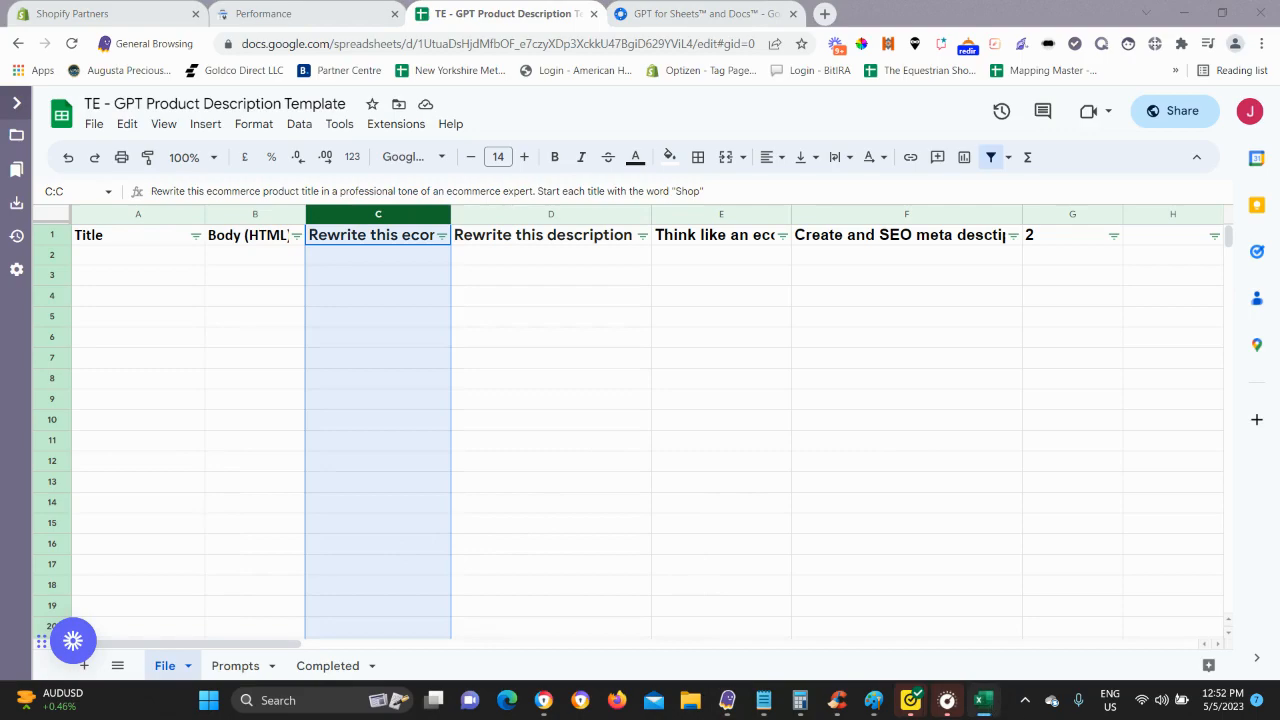
drag(1279, 216, 631, 56)
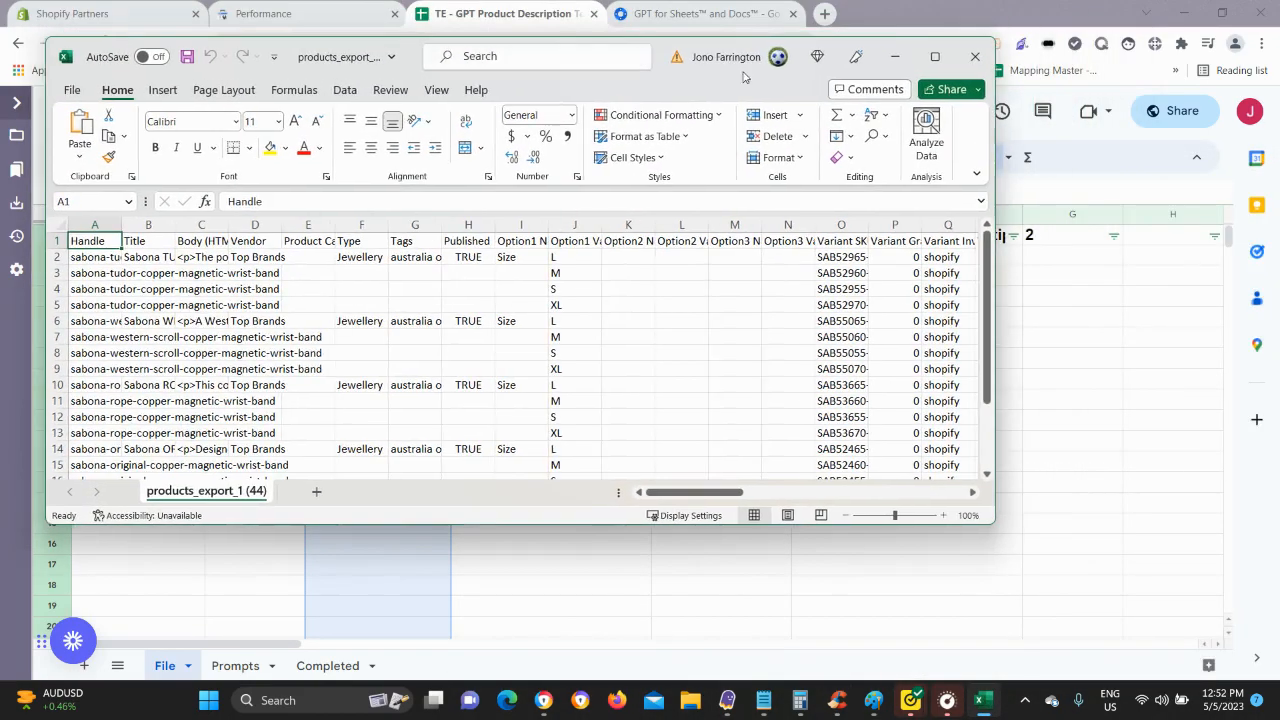
click(934, 58)
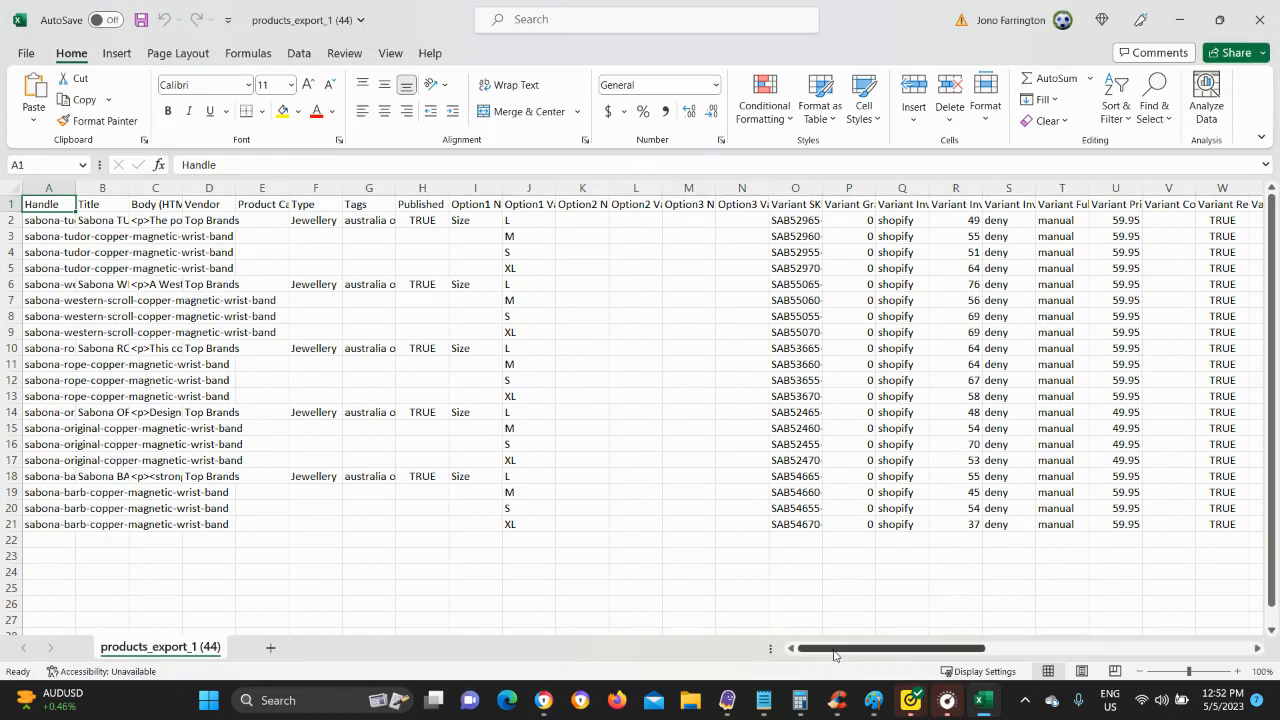
click(90, 188)
click(157, 188)
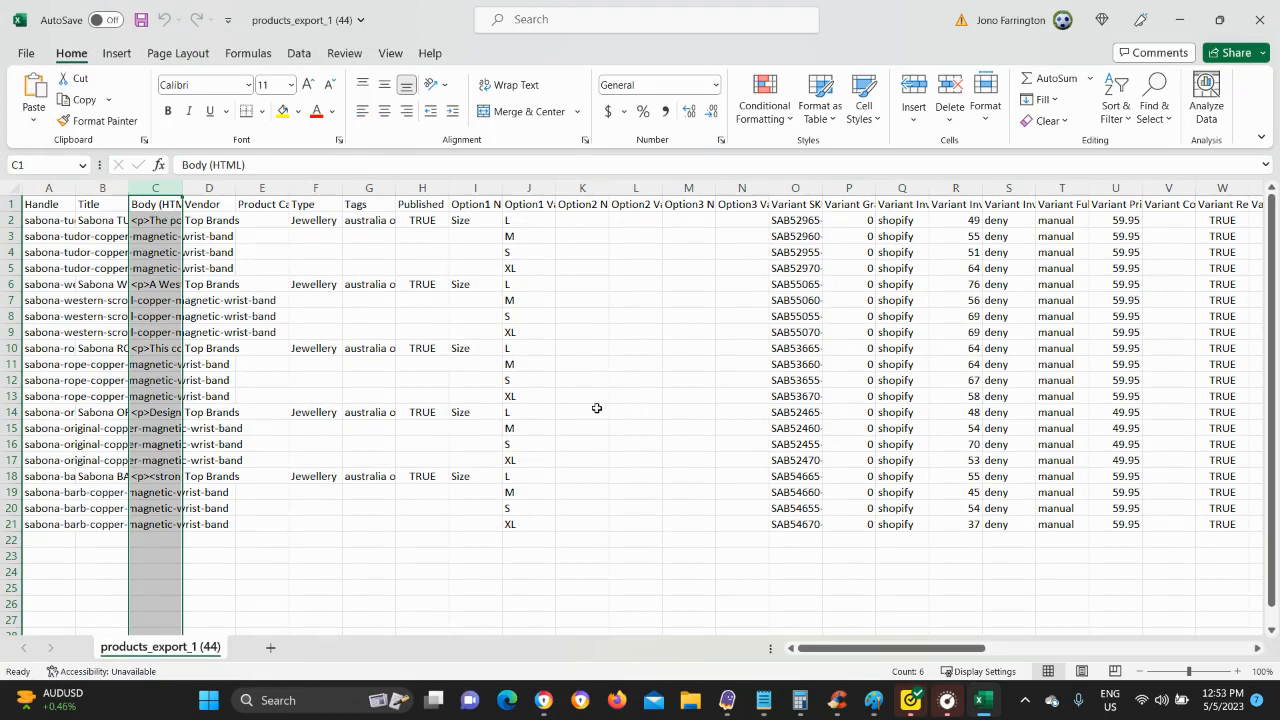
Copy the Title column from the Excel product export into column A of the template's File sheet in Google Sheets.
click(100, 188)
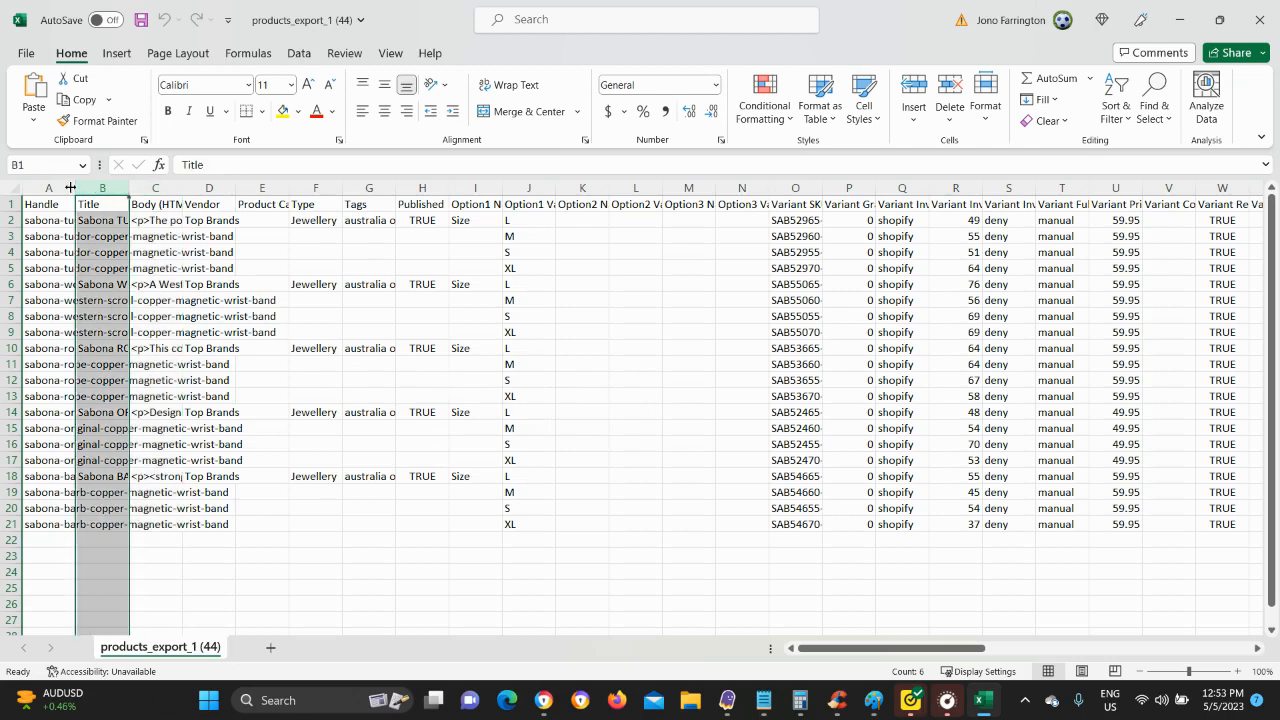
key(ctrl+c)
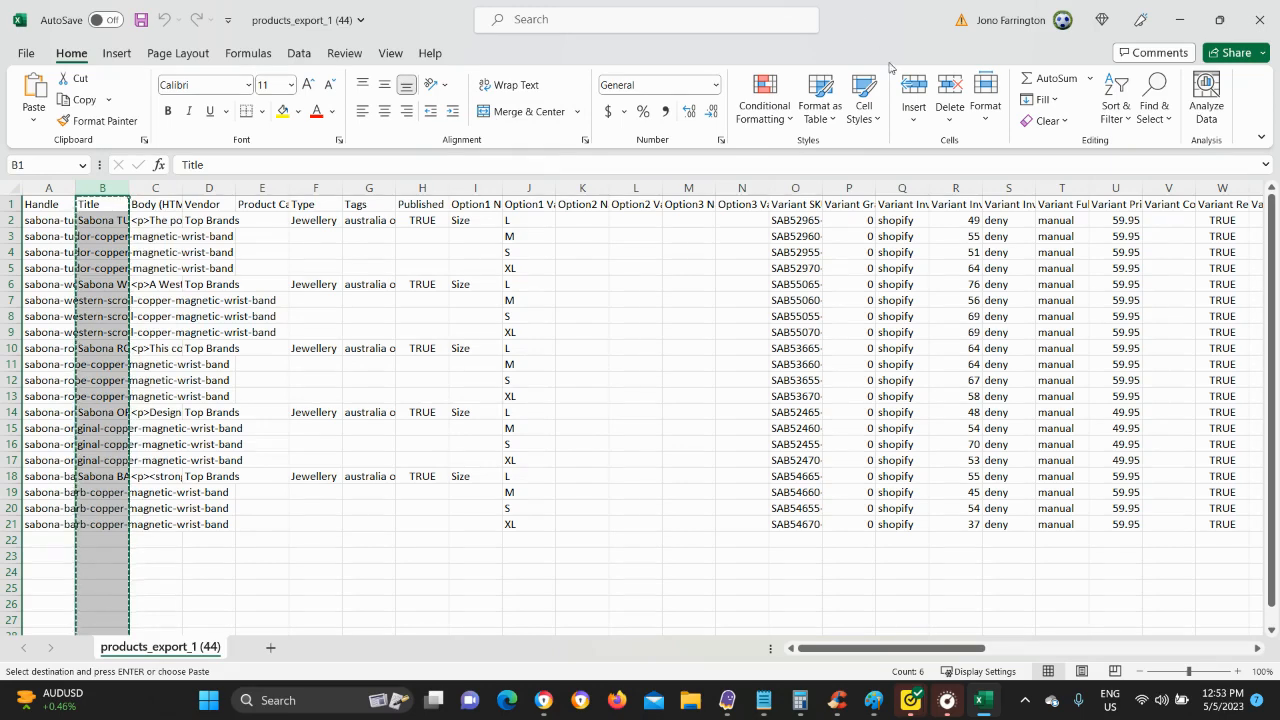
drag(890, 20, 1279, 300)
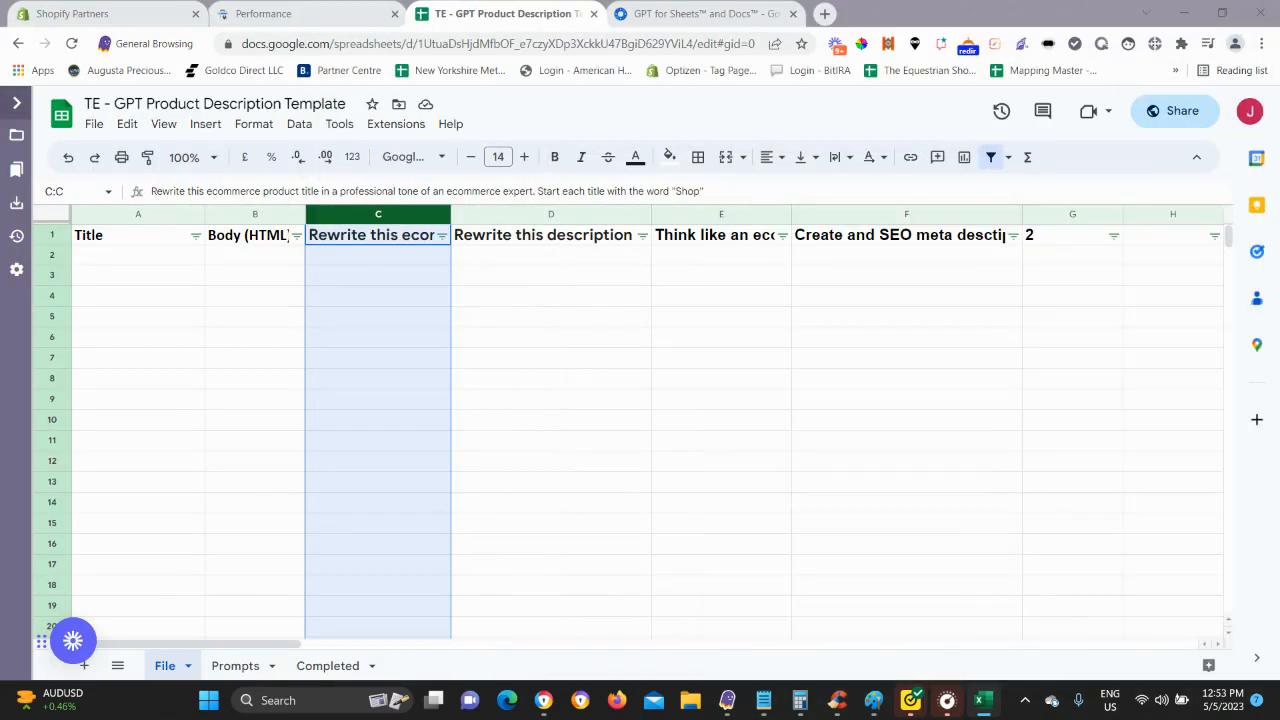
click(100, 216)
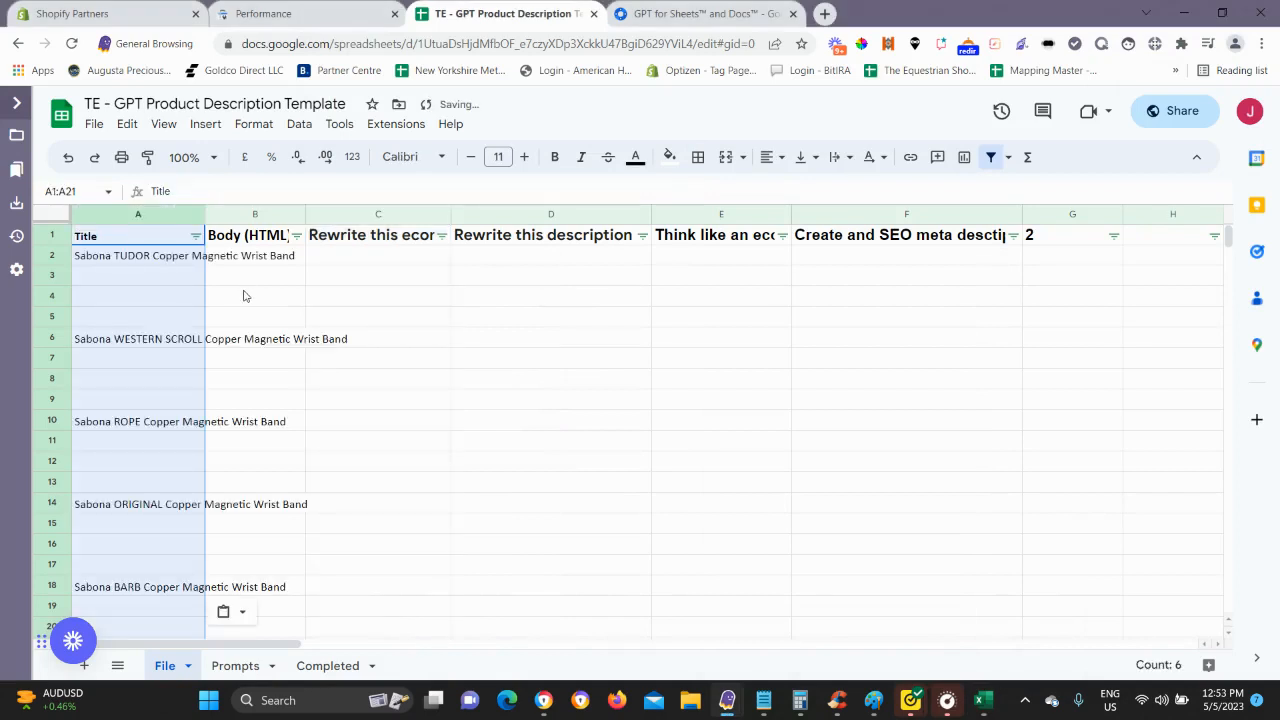
key(ctrl+v)
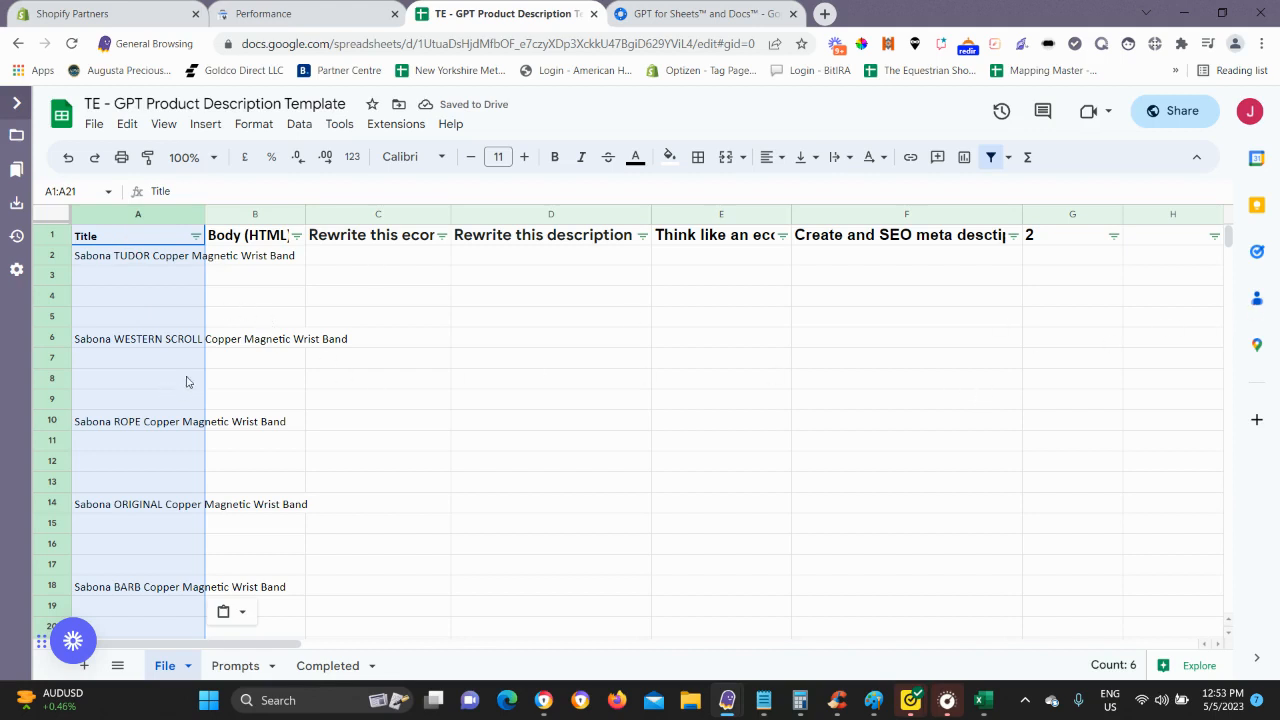
scroll(231, 460, down, 1)
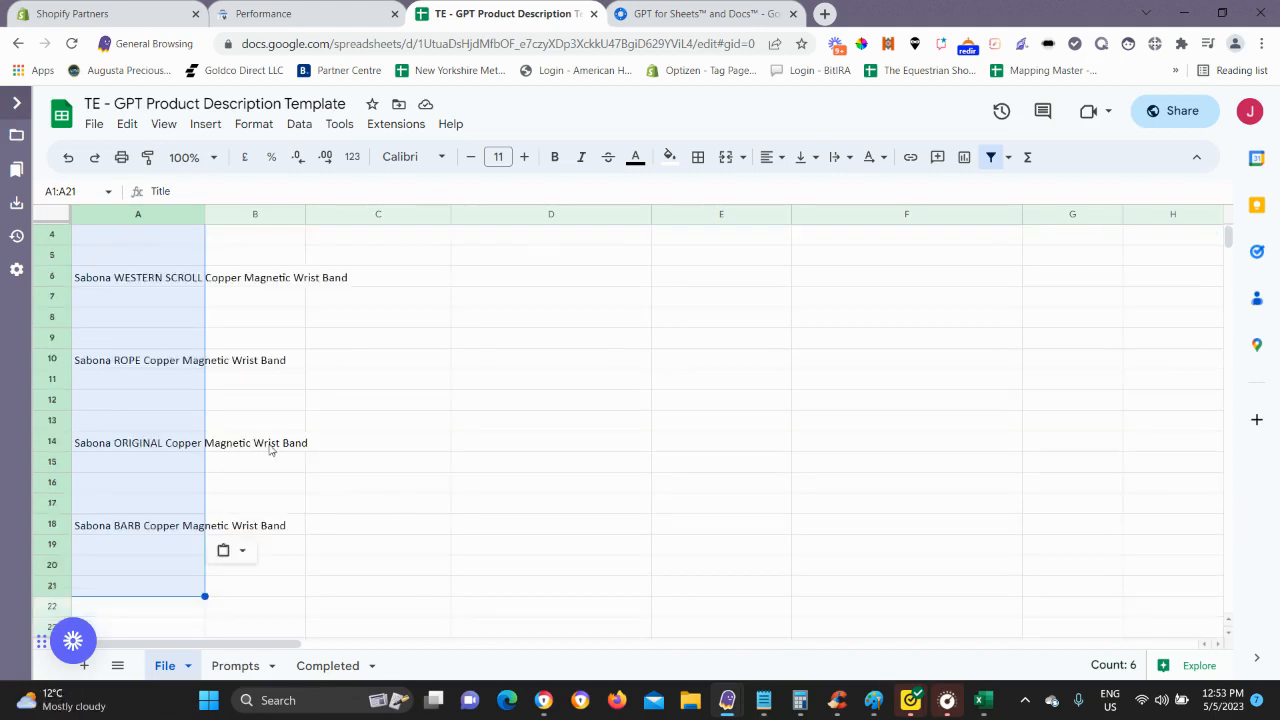
scroll(245, 458, up, 1)
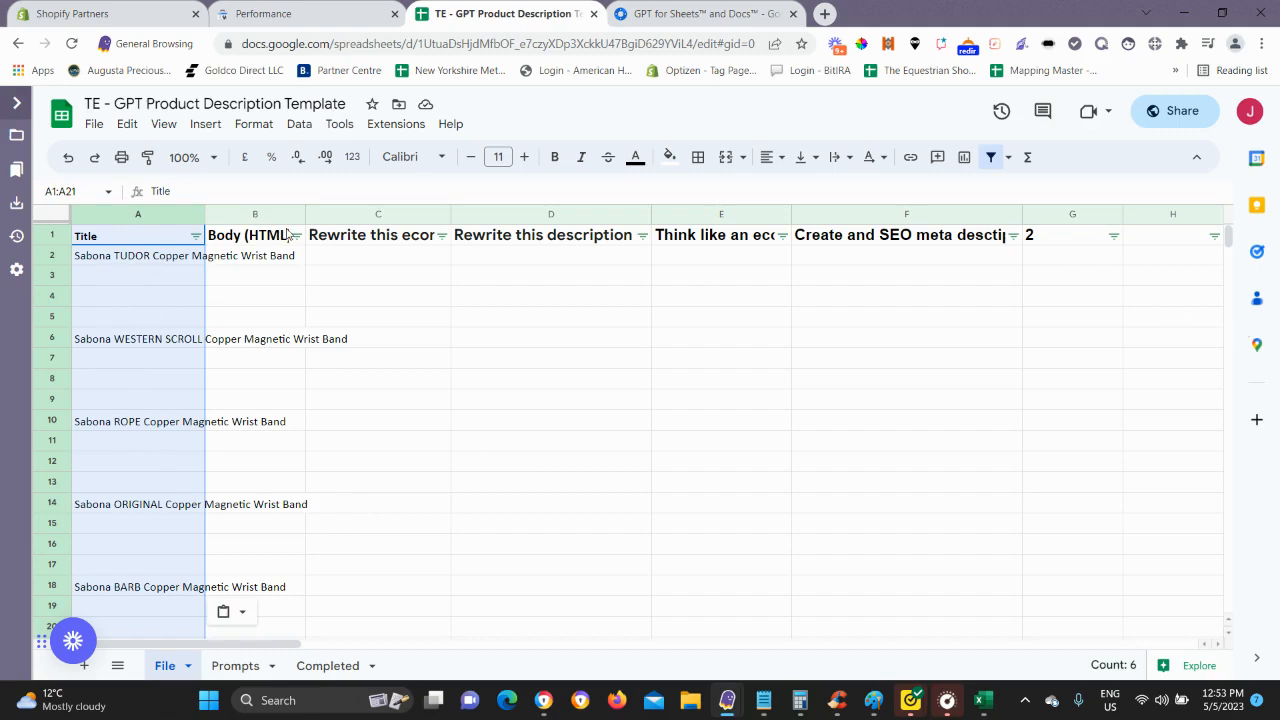
Copy the Body (HTML) column from the Excel product export into column B of the template's File sheet.
drag(1279, 150, 430, 82)
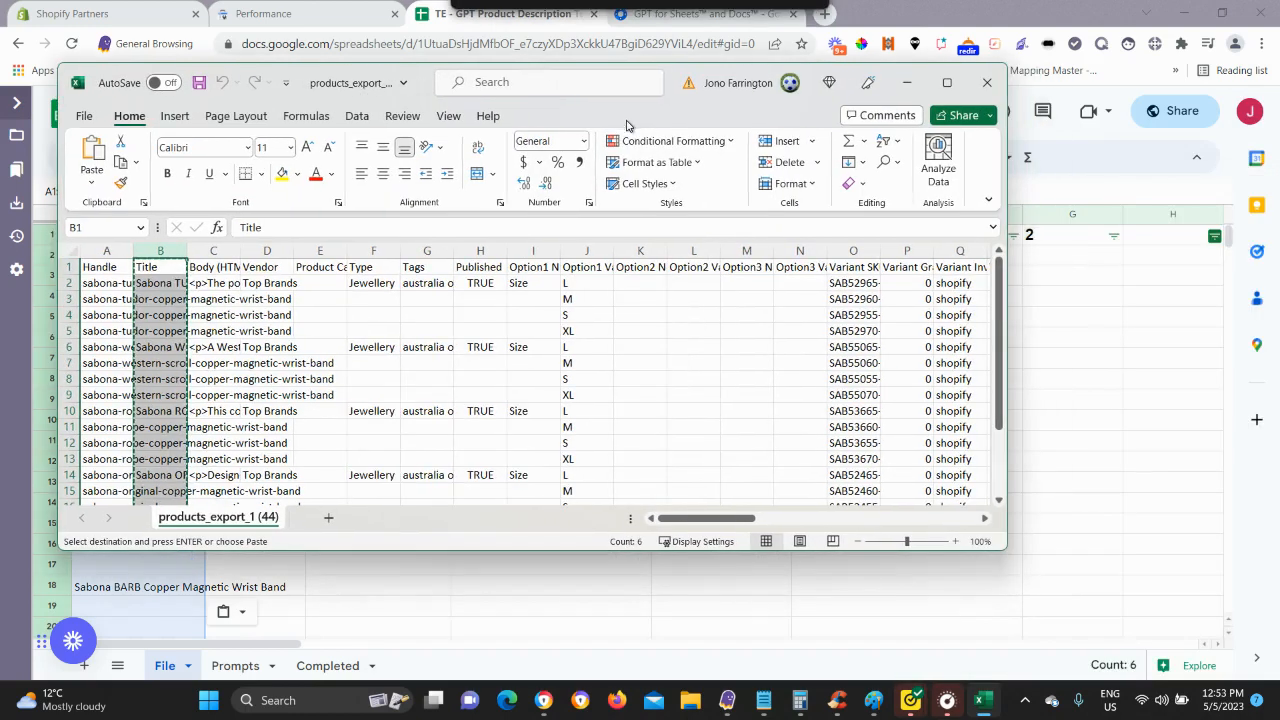
click(215, 251)
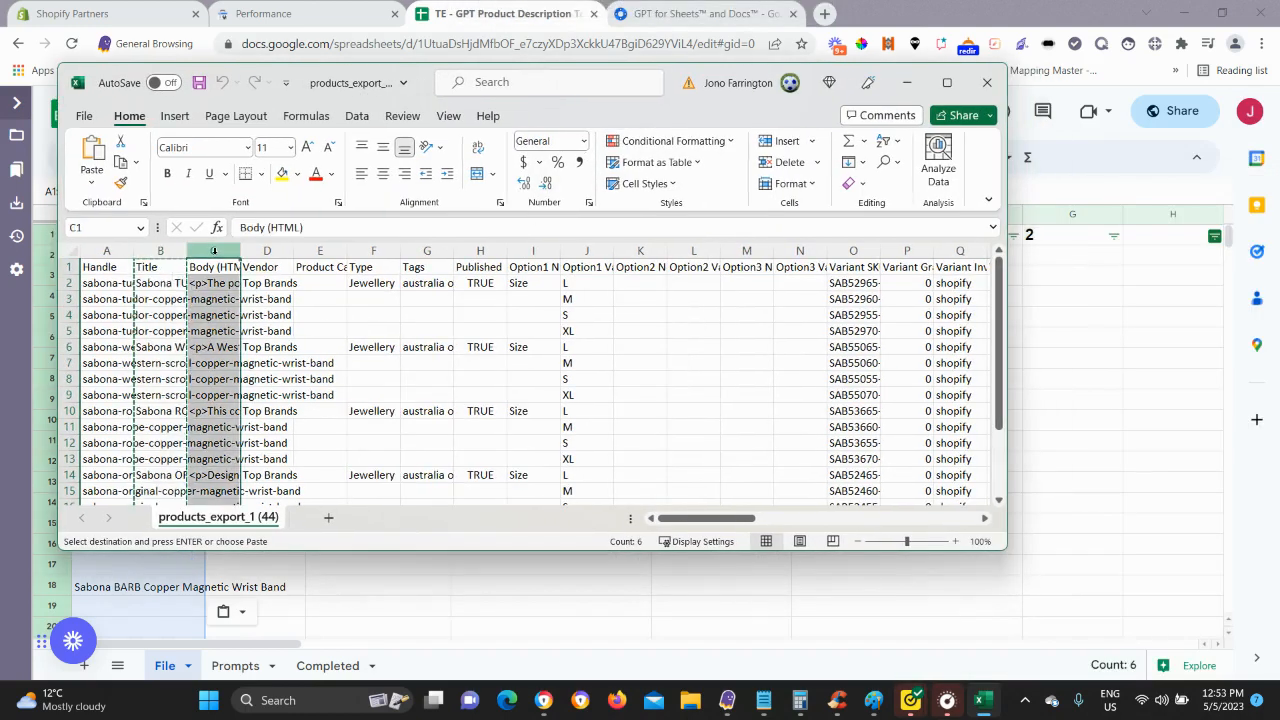
key(Escape)
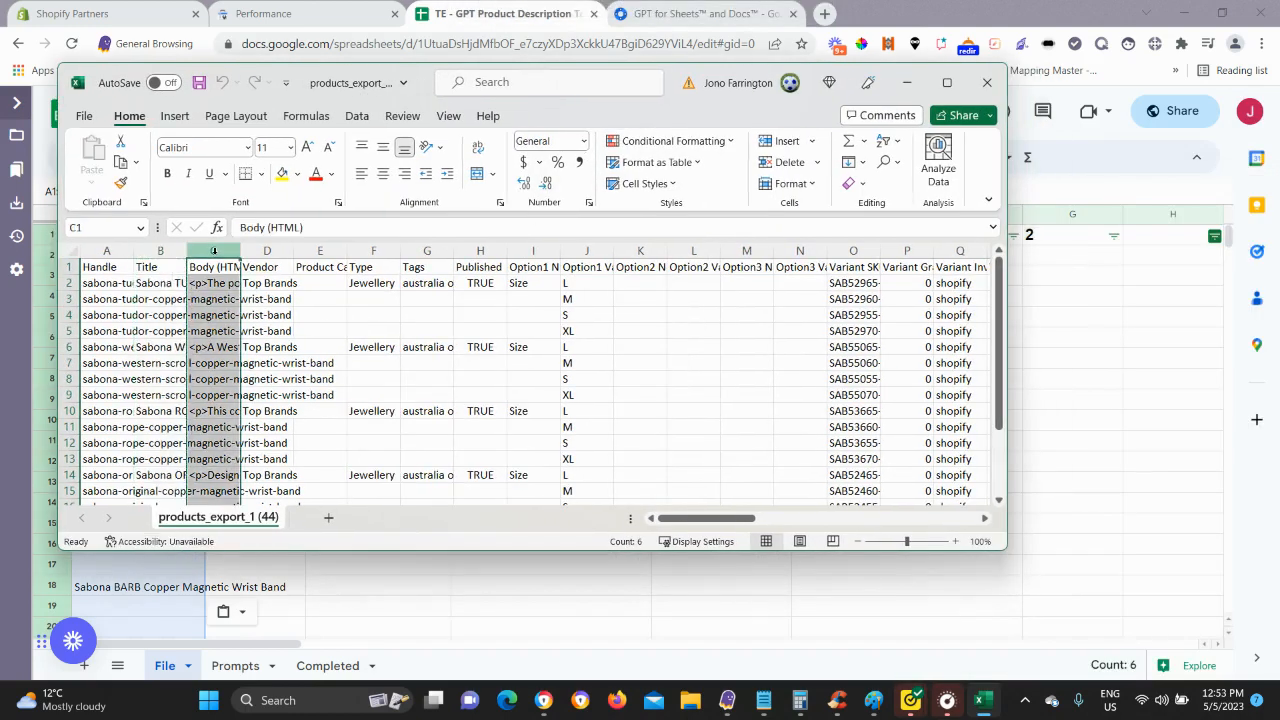
key(ctrl+c)
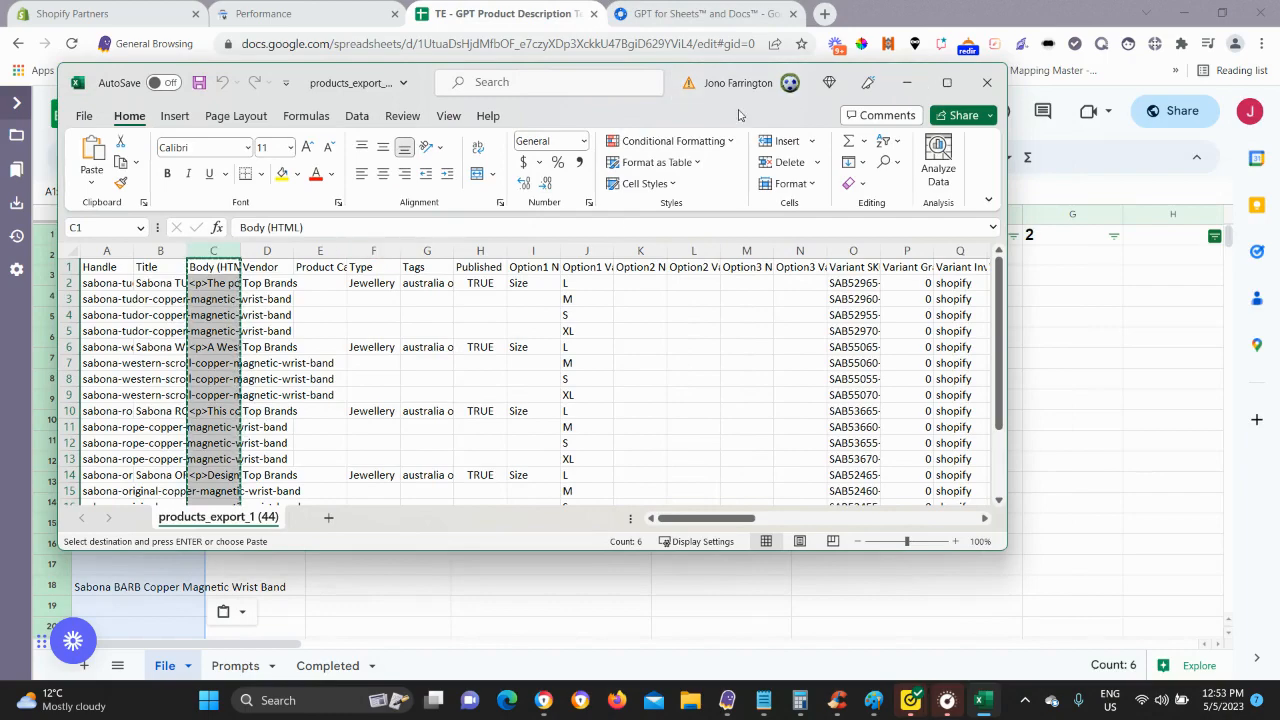
drag(687, 118, 1279, 140)
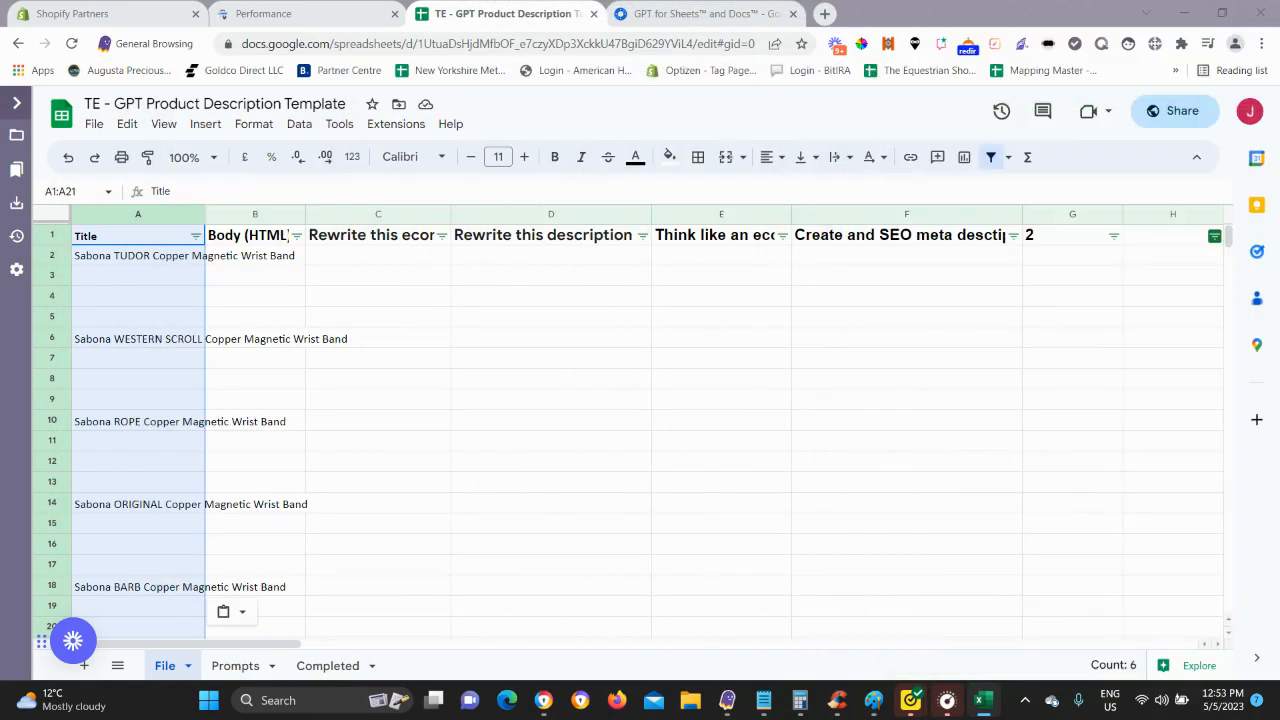
click(256, 214)
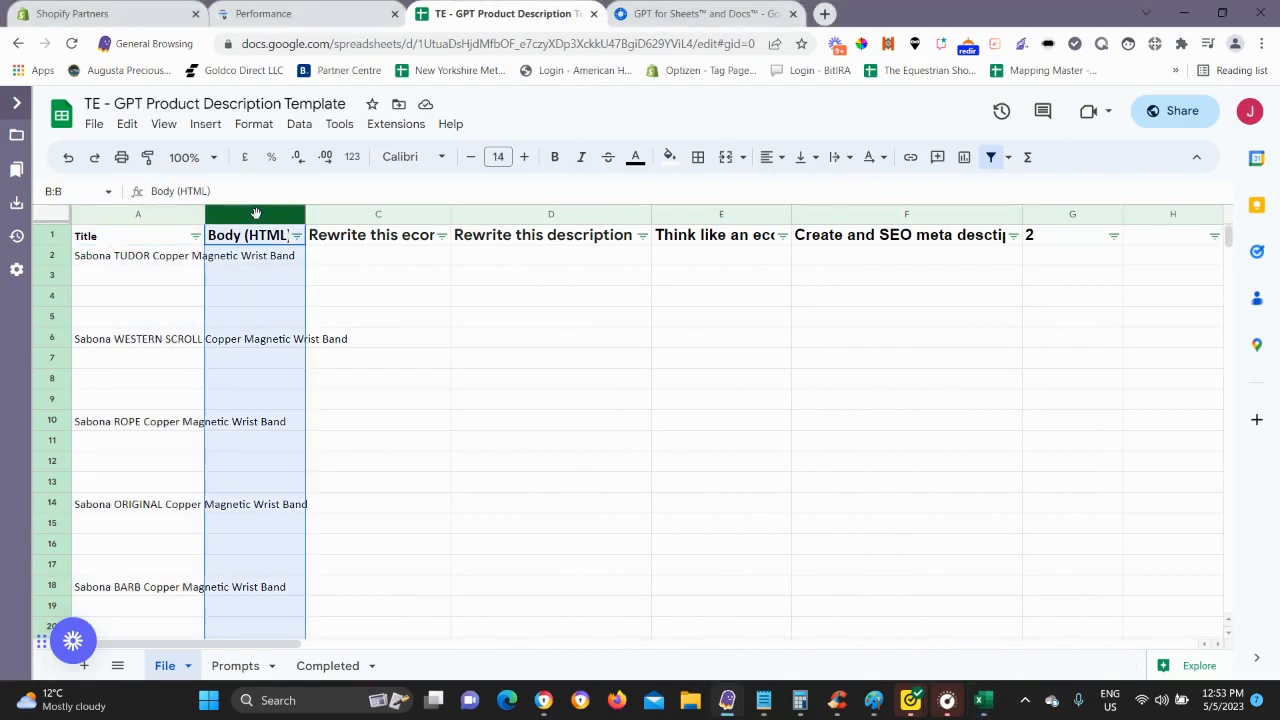
key(ctrl+v)
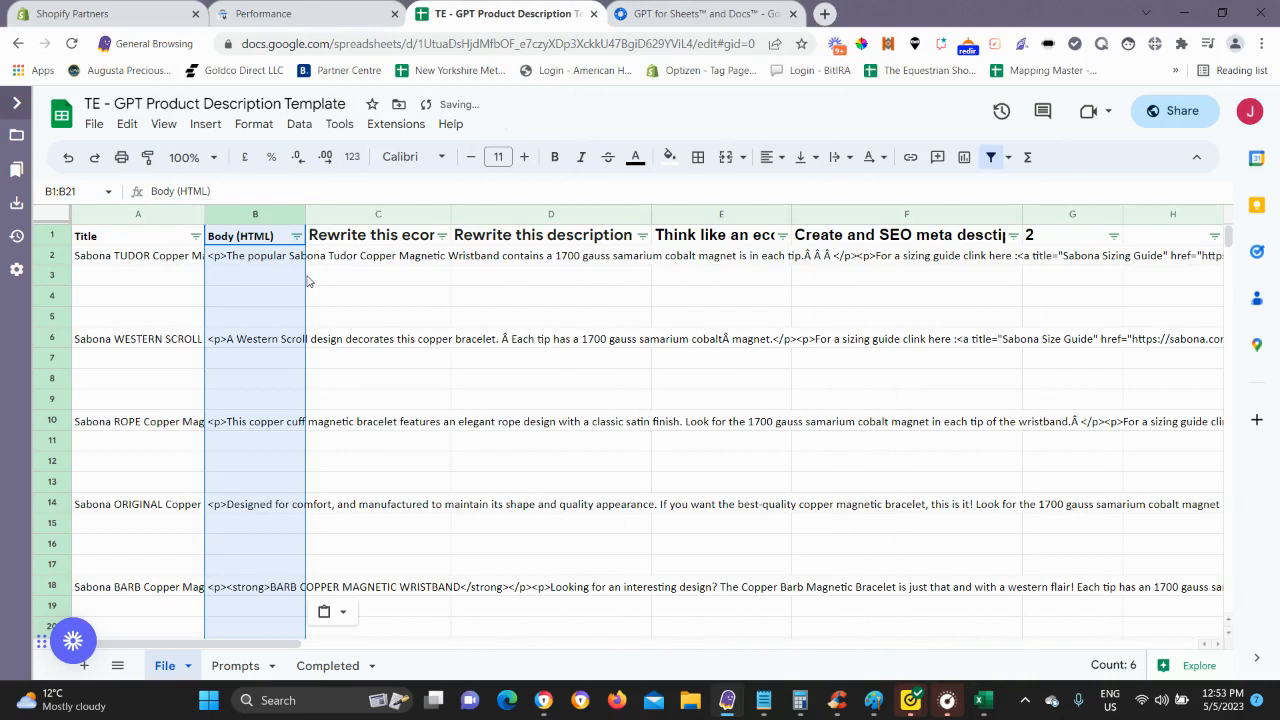
Examine the pasted product titles and HTML descriptions throughout the File sheet.
click(125, 258)
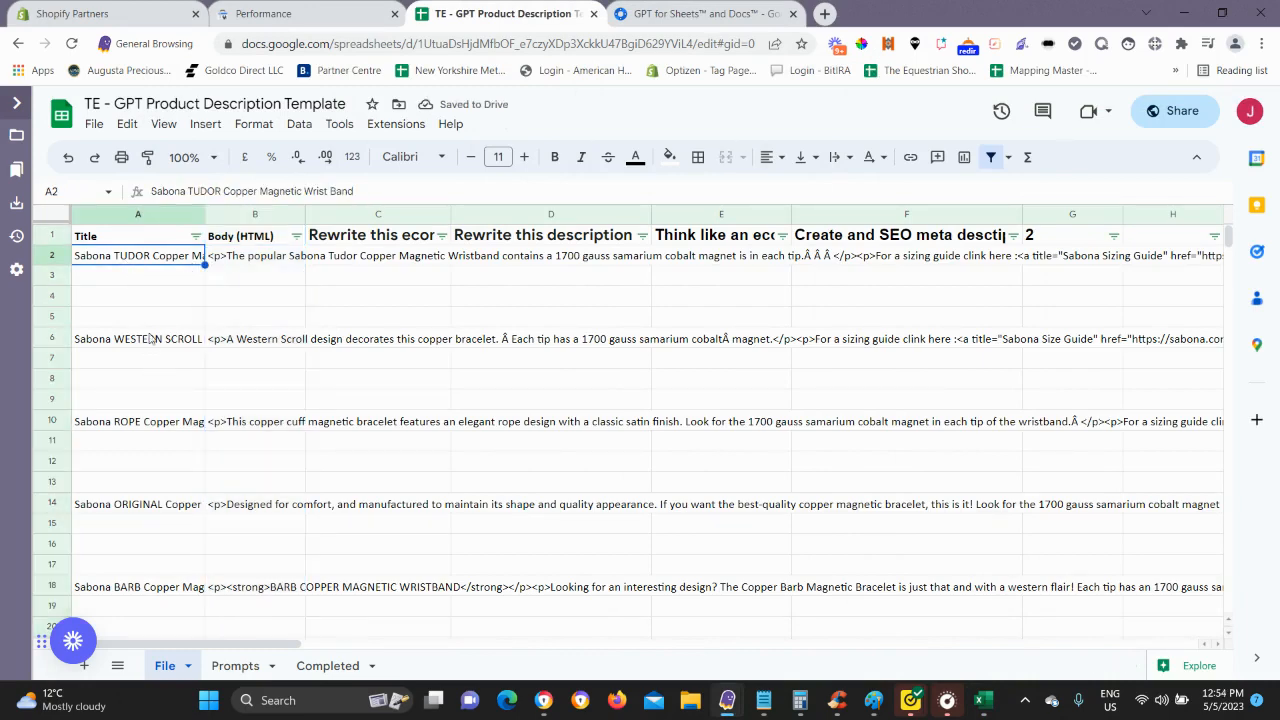
scroll(150, 380, down, 3)
scroll(150, 430, up, 3)
scroll(149, 397, down, 1)
scroll(300, 413, up, 1)
scroll(163, 417, down, 1)
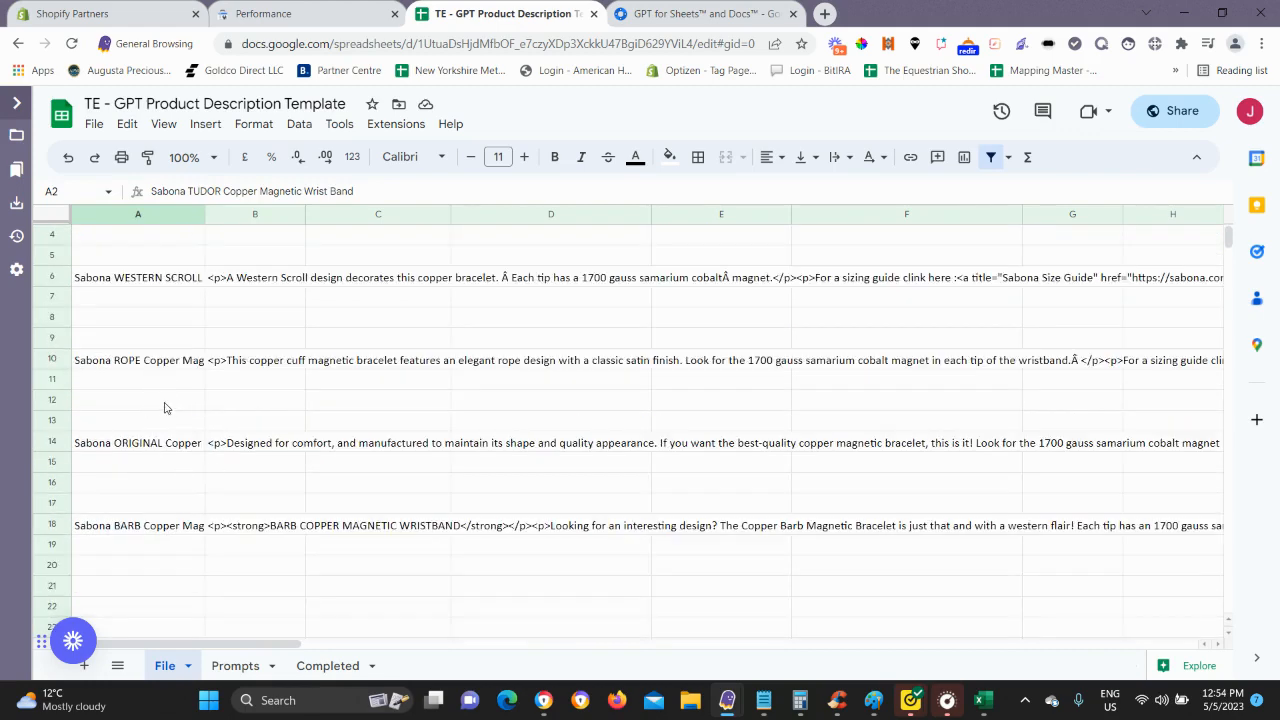
scroll(166, 408, up, 1)
scroll(175, 329, down, 1)
scroll(173, 332, up, 1)
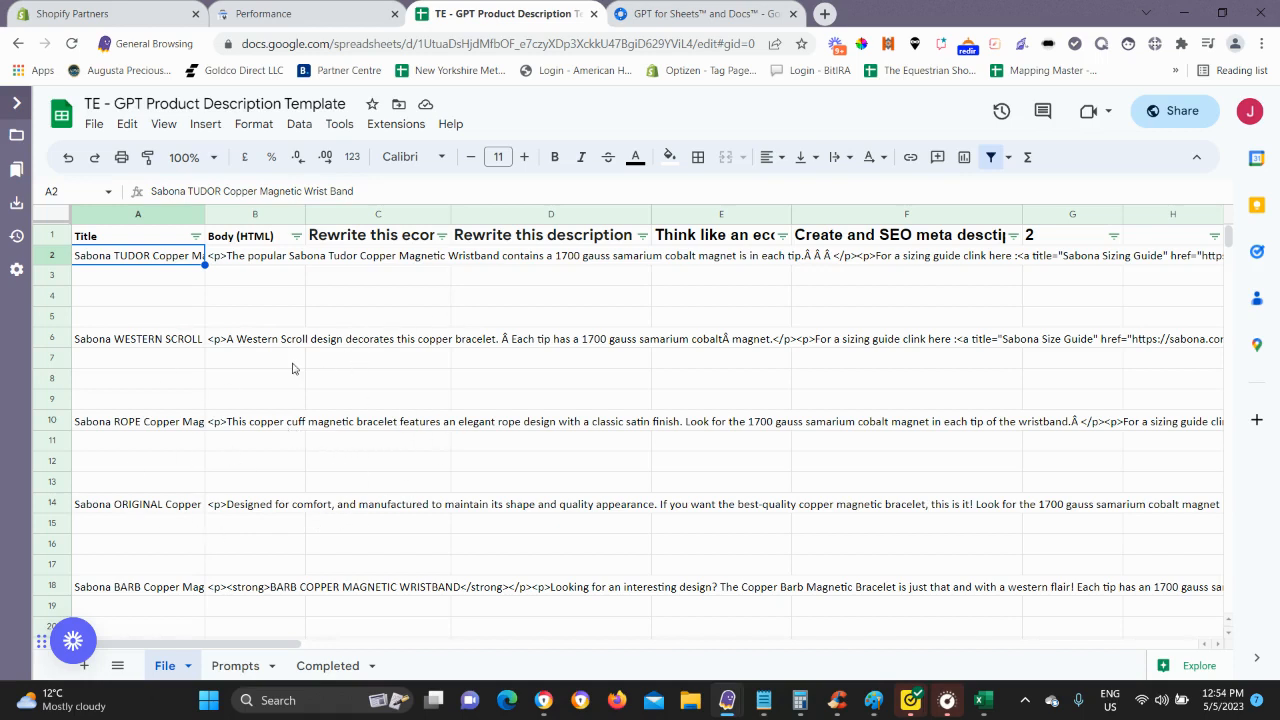
scroll(250, 380, down, 1)
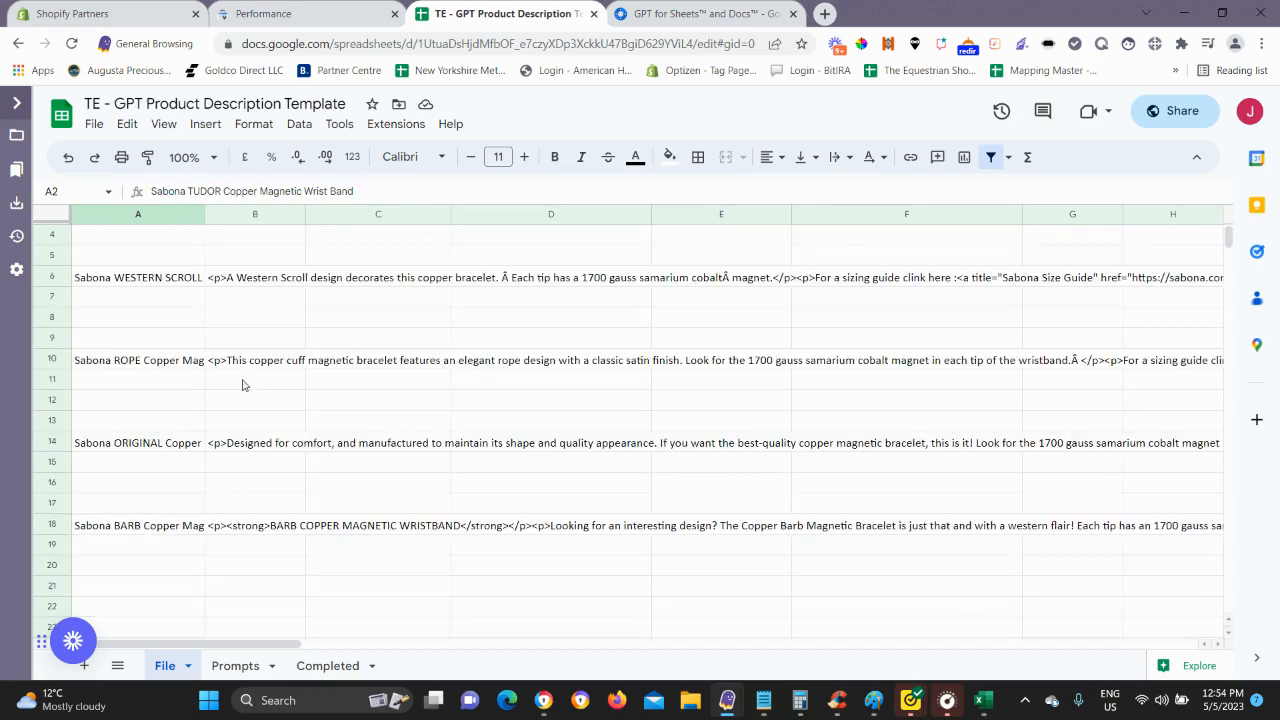
scroll(215, 398, up, 1)
scroll(183, 418, down, 1)
scroll(183, 418, up, 1)
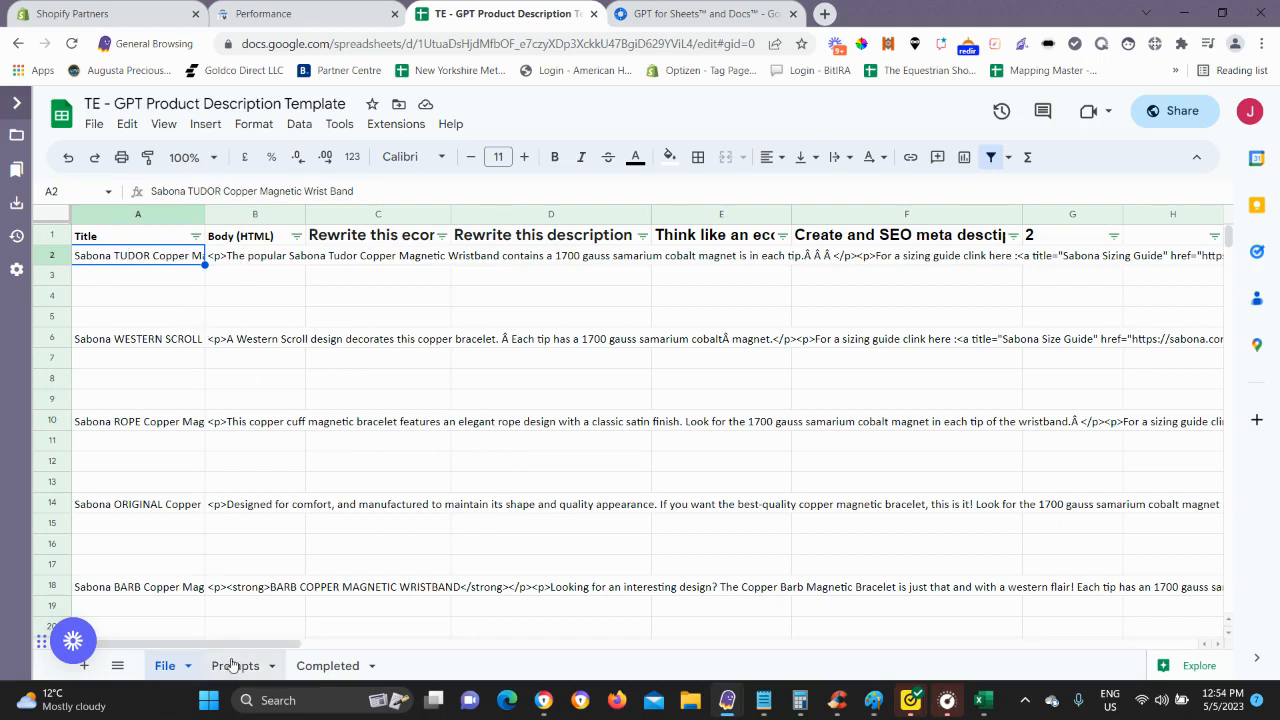
Read the rewrite prompts in header cells C1 and D1, resizing the formula bar to show the full description prompt.
click(363, 237)
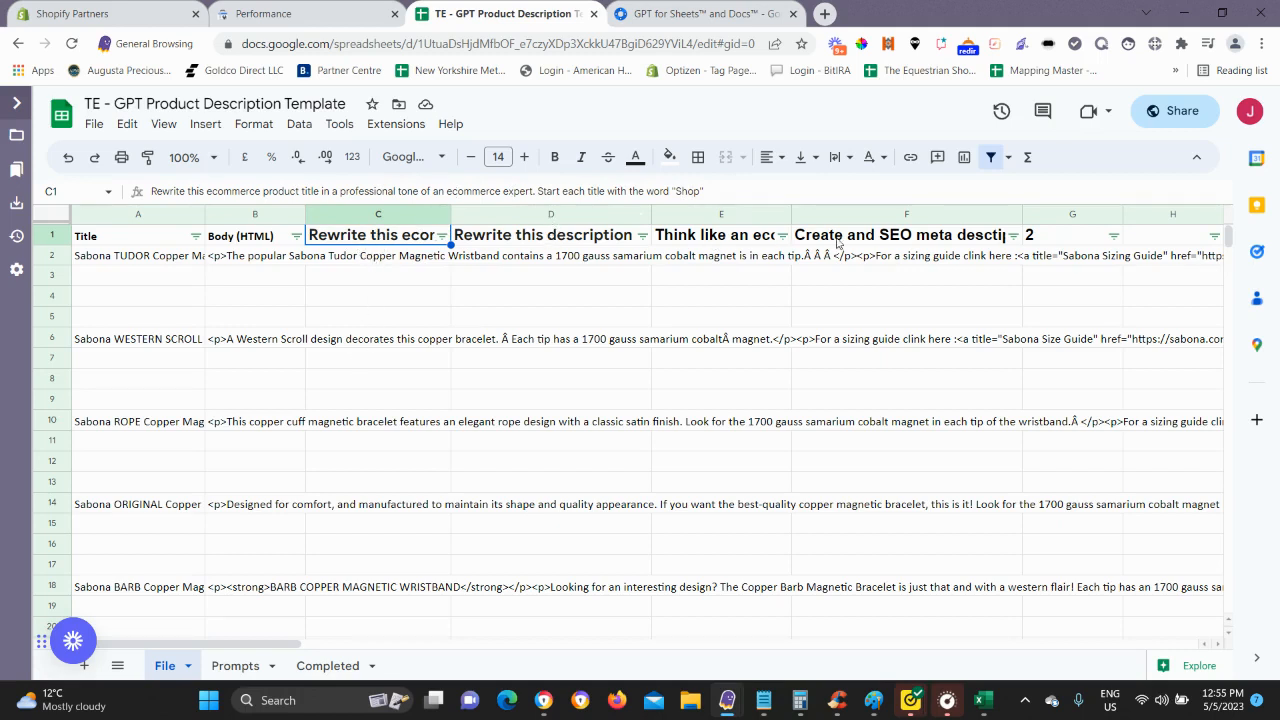
click(535, 238)
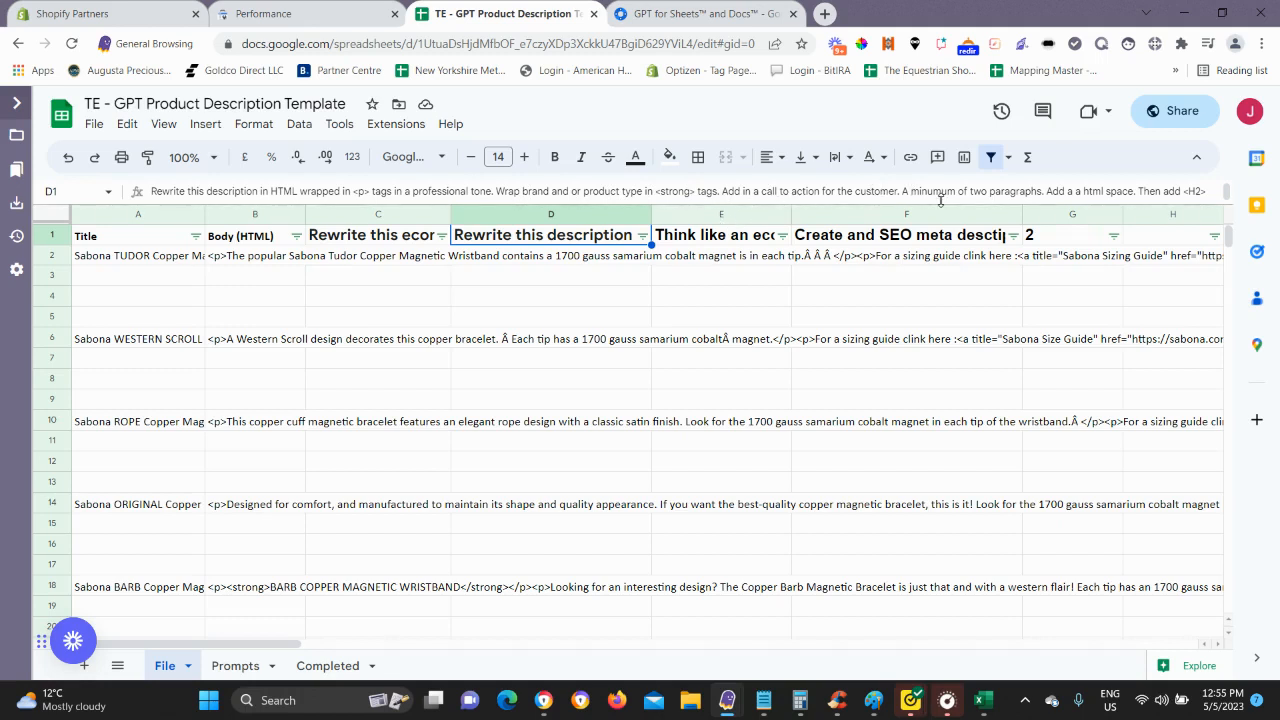
drag(947, 206, 958, 297)
drag(957, 327, 955, 348)
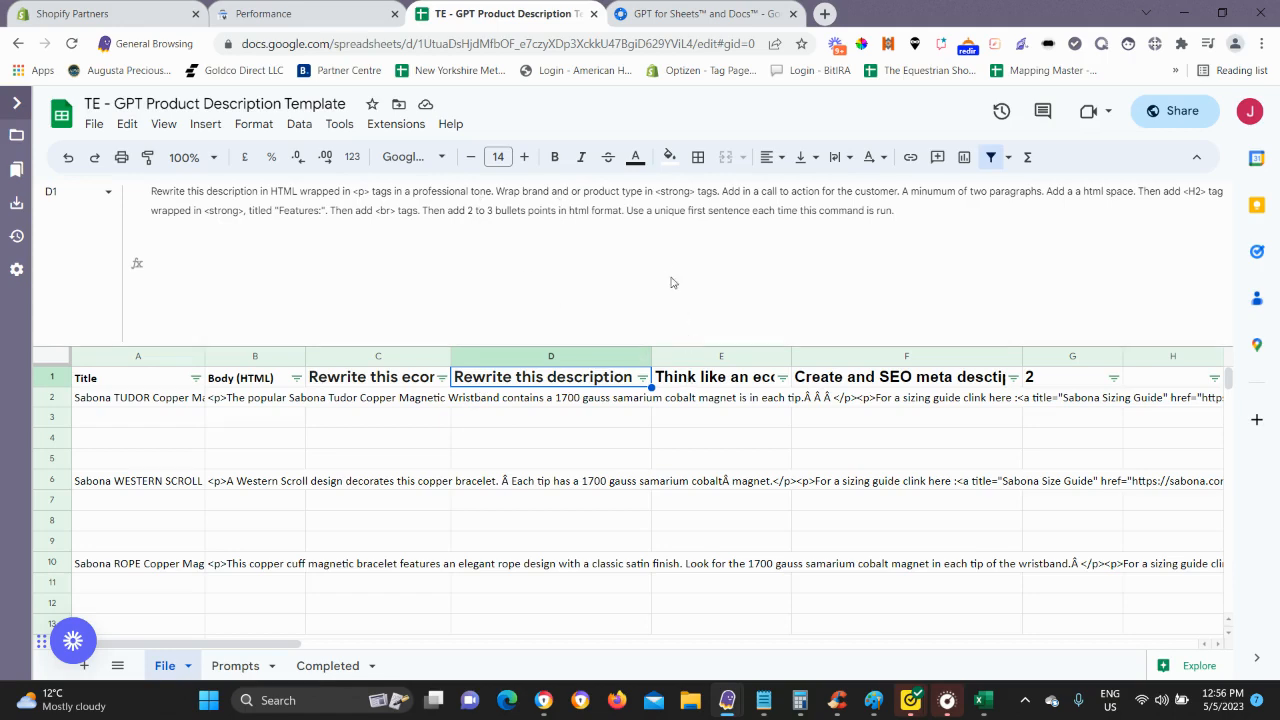
drag(670, 345, 665, 243)
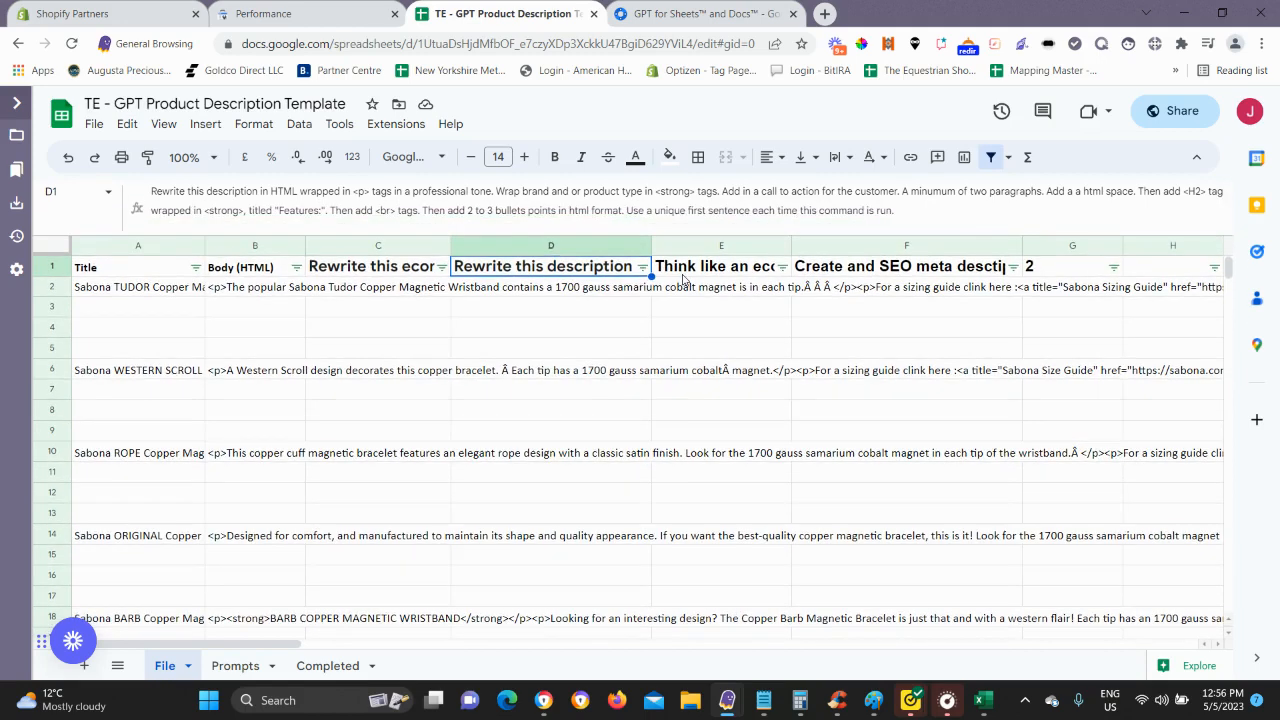
Read the SEO meta title prompt in cell E1 and the SEO meta description prompt in cell F1.
click(681, 273)
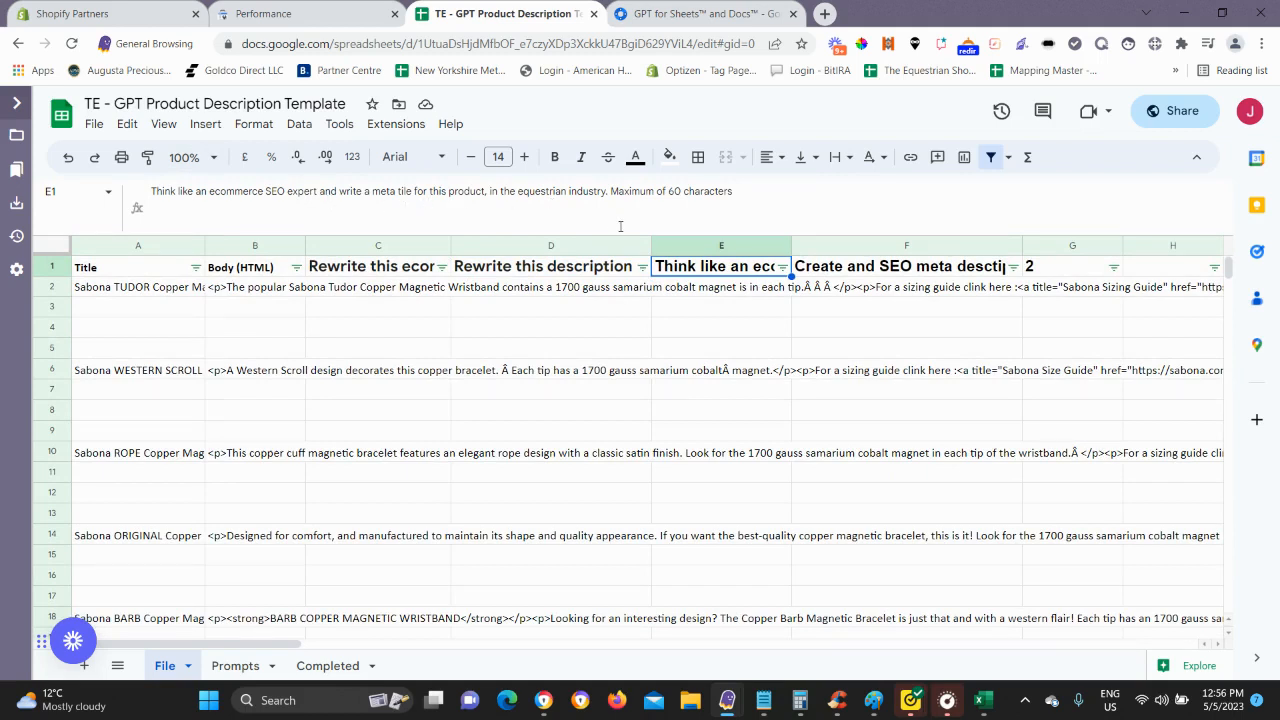
double_click(545, 190)
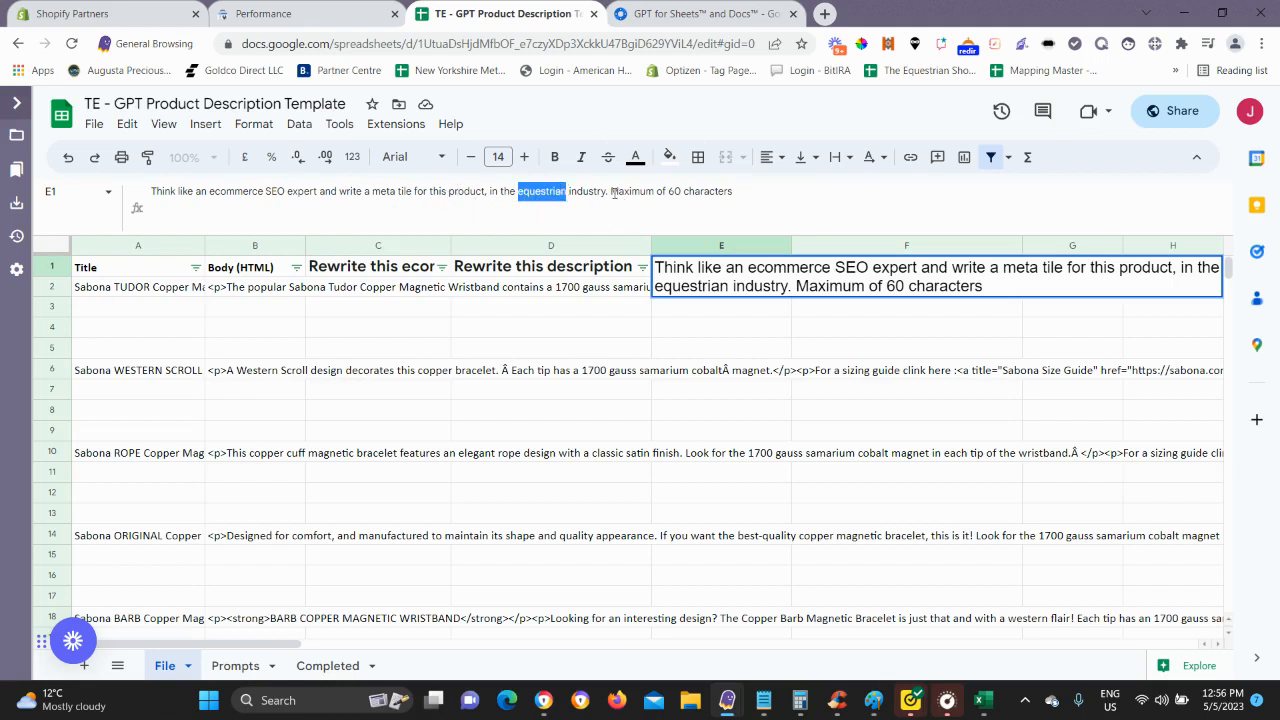
click(742, 193)
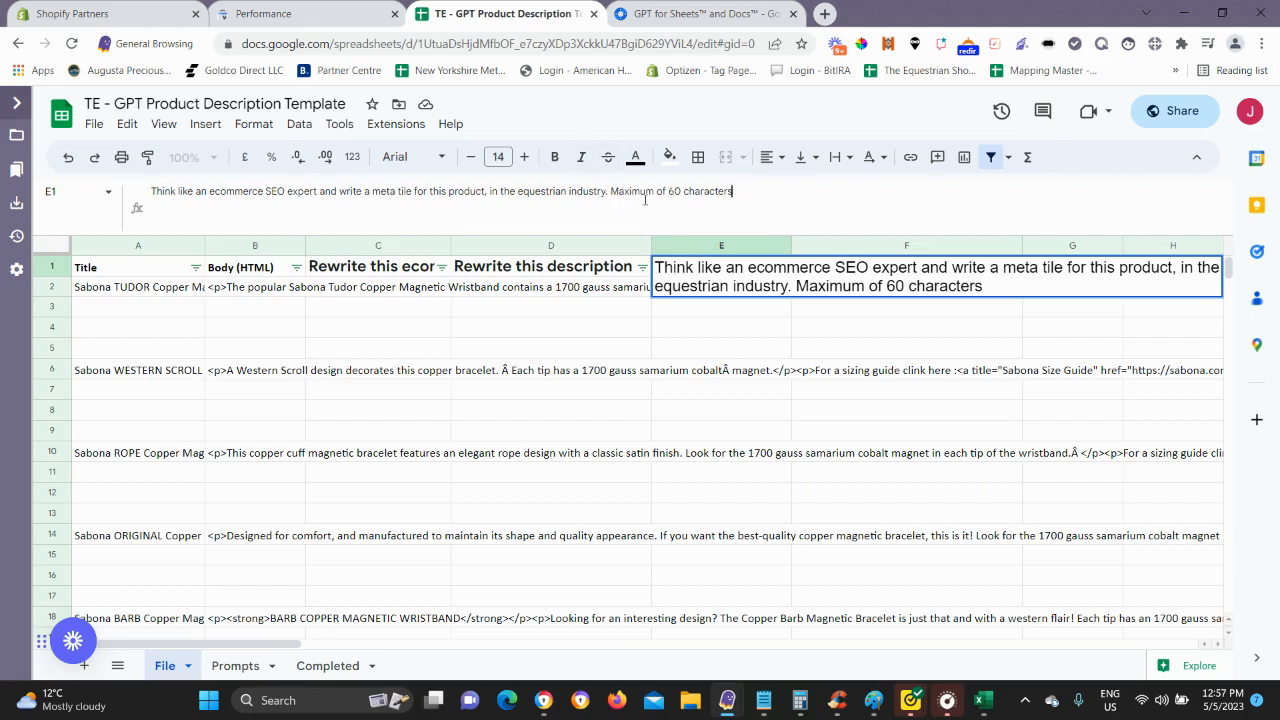
click(674, 328)
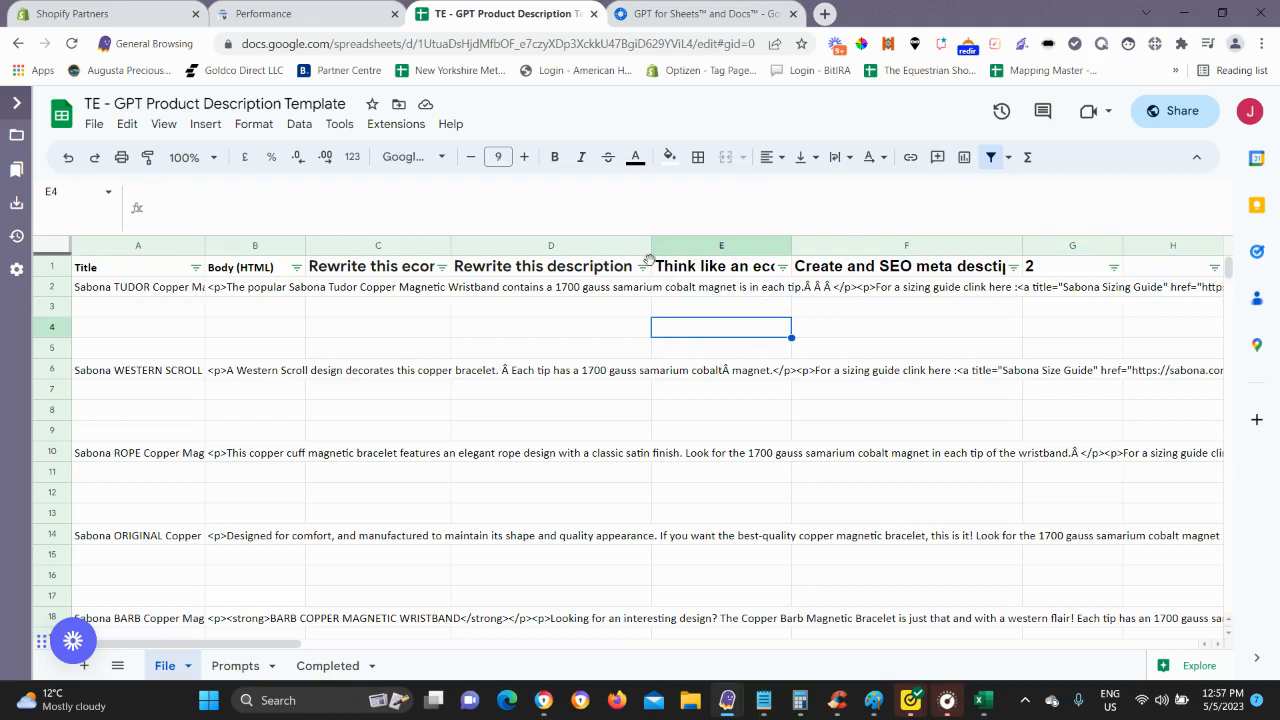
click(834, 272)
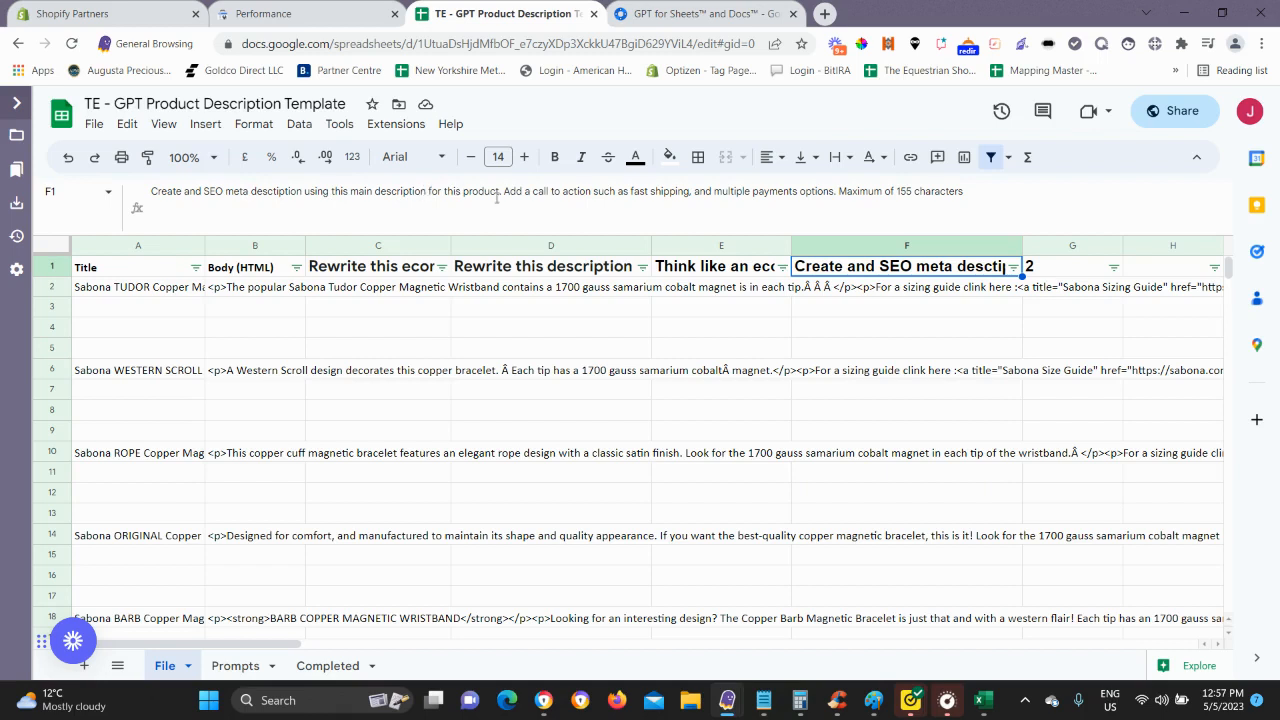
click(384, 289)
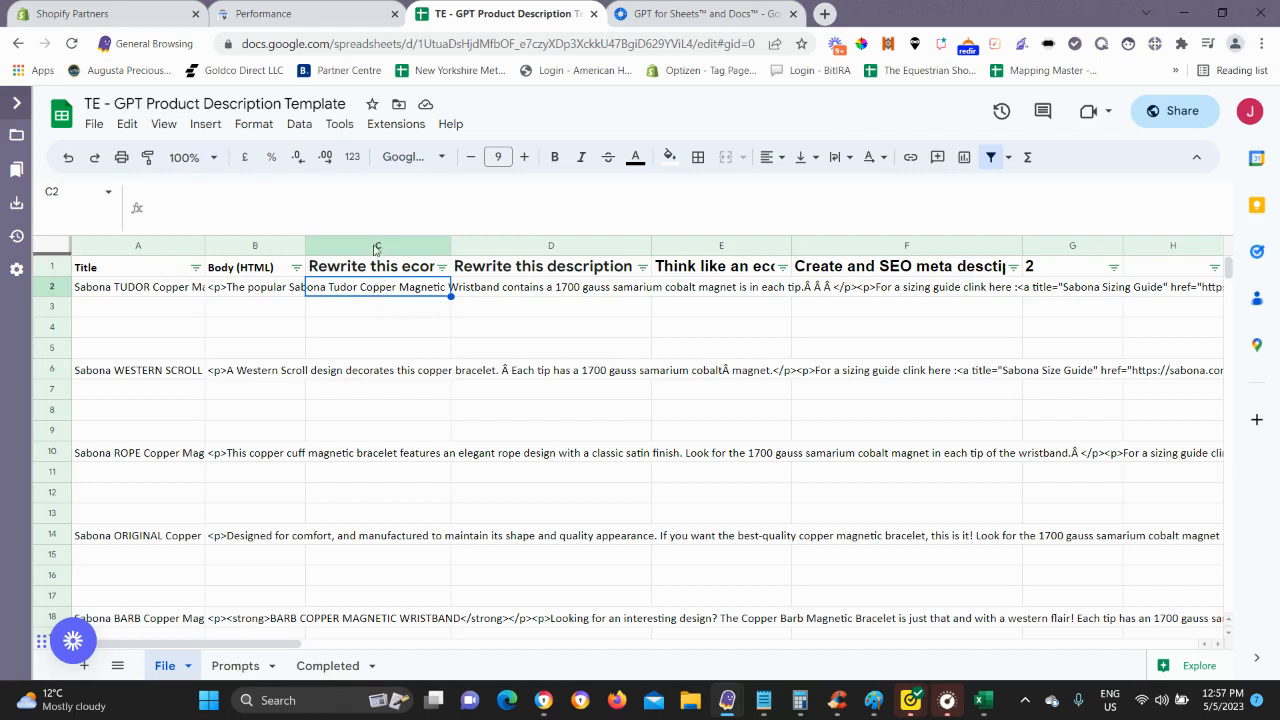
click(933, 271)
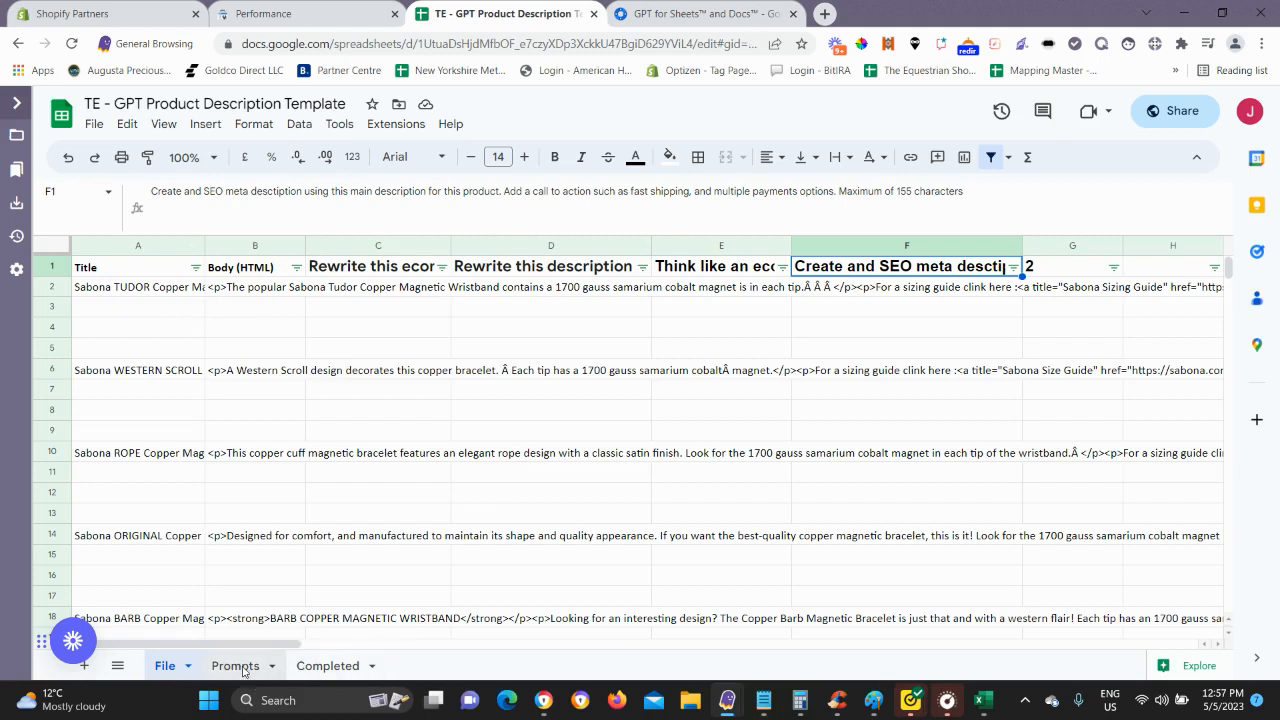
Examine the stored GPT formulas in row 5 of the Prompts sheet for H1, SEO Title and SEO Description.
click(243, 666)
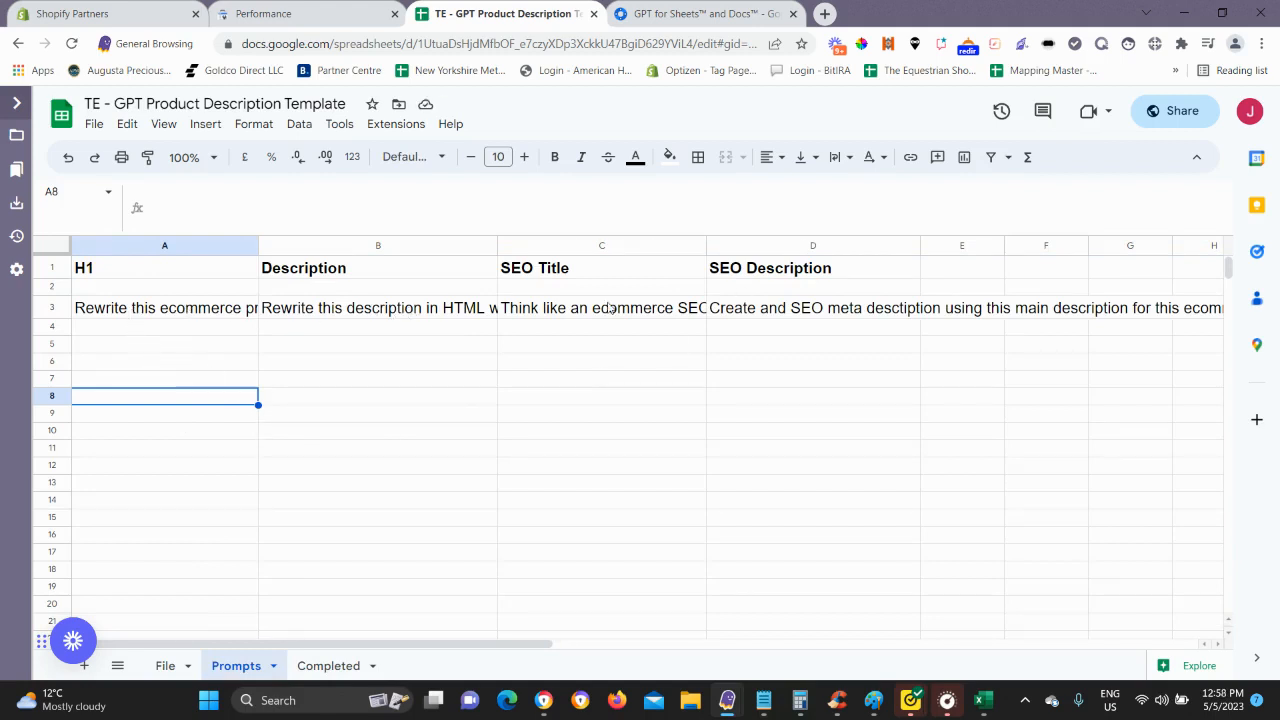
click(166, 668)
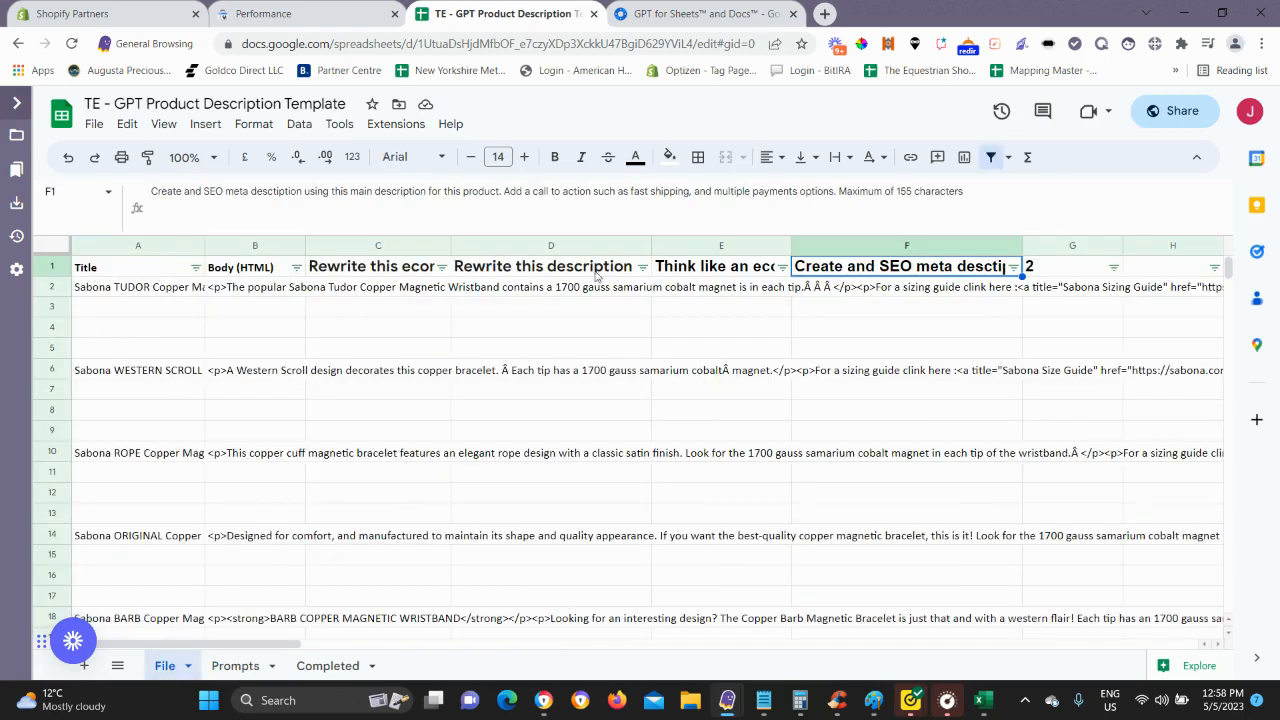
click(236, 670)
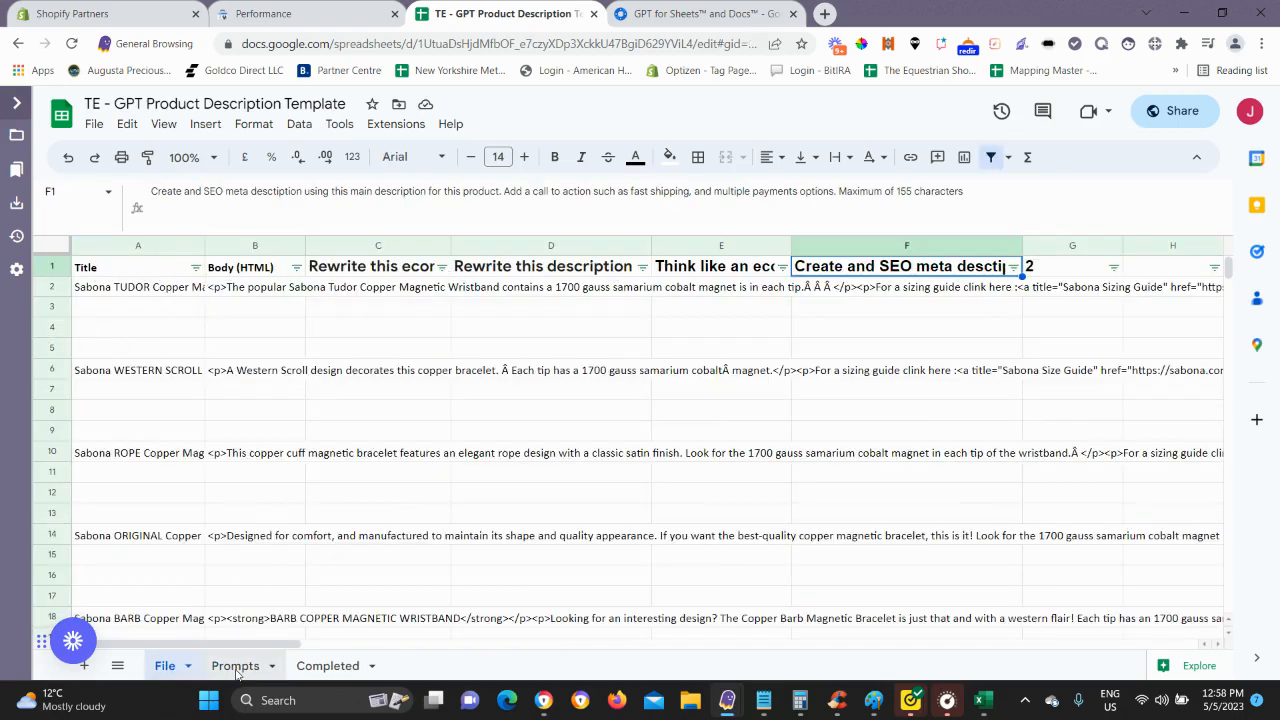
click(112, 348)
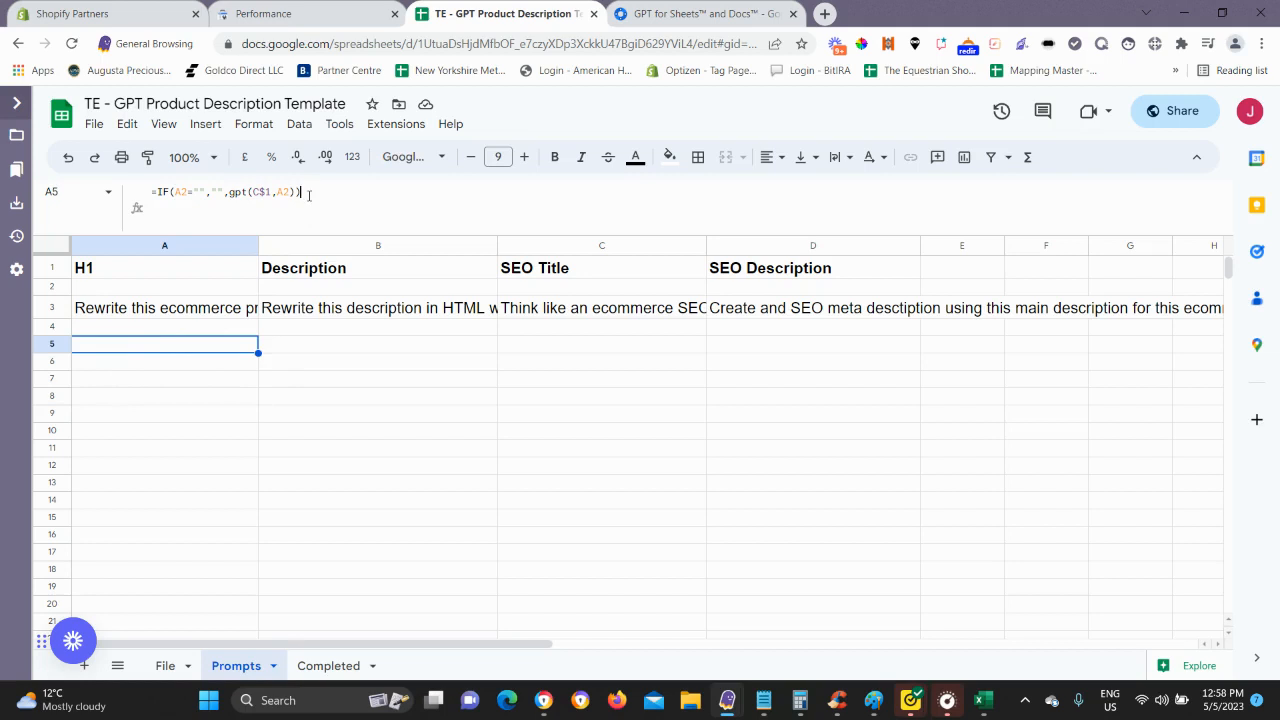
key(ctrl+a)
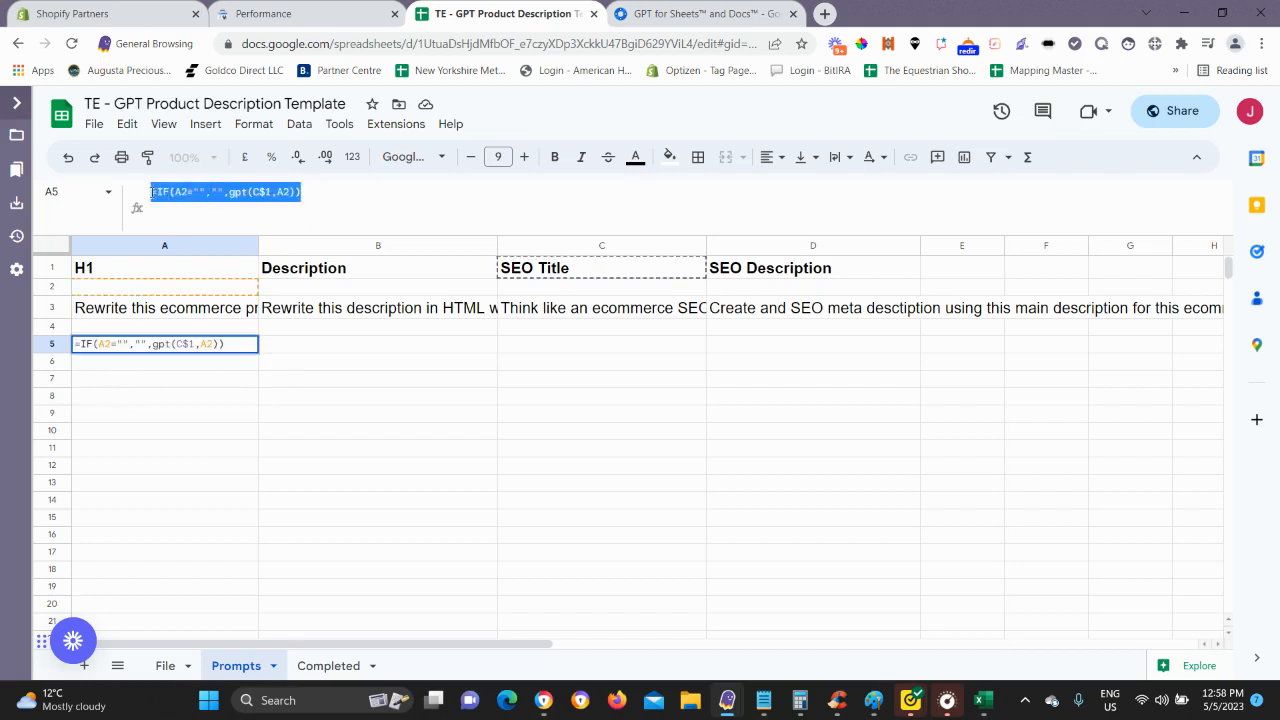
click(283, 348)
click(196, 347)
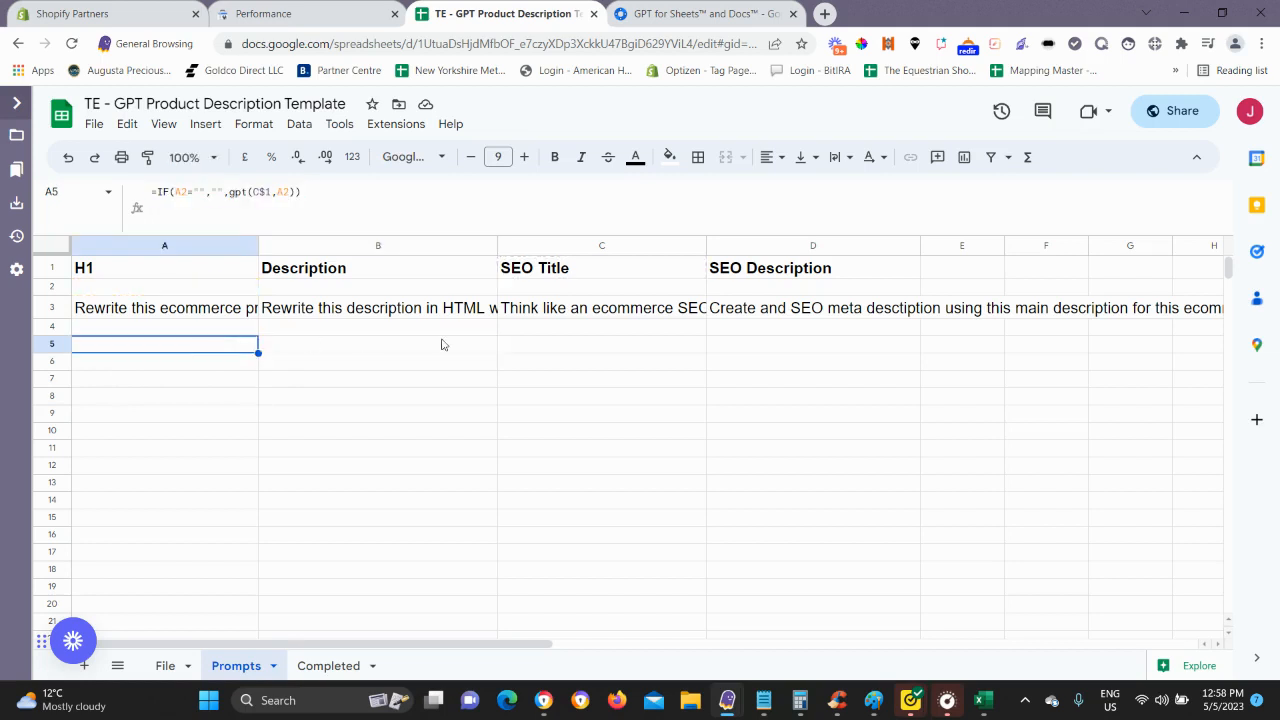
click(423, 356)
click(575, 354)
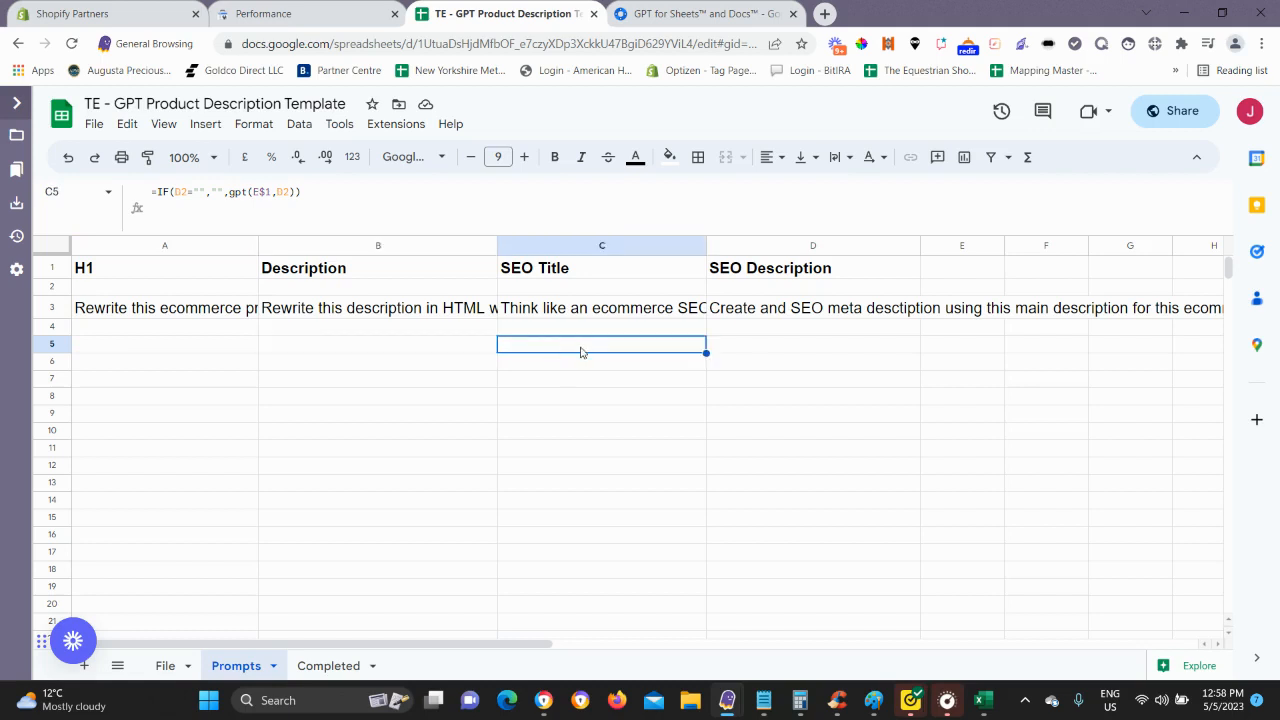
click(745, 340)
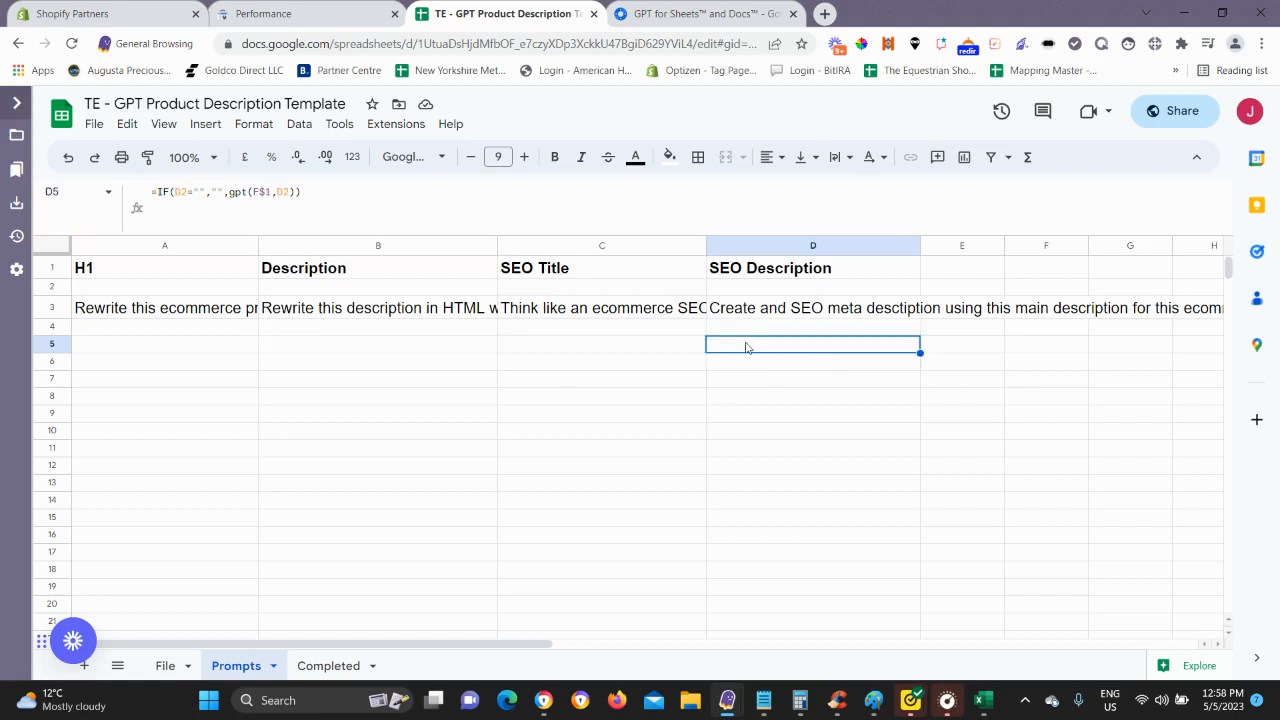
Copy the H1 formula =IF(A2="","",gpt(C$1,A2)) from Prompts cell A5 into cell C2 of the File sheet.
click(228, 352)
drag(308, 190, 130, 198)
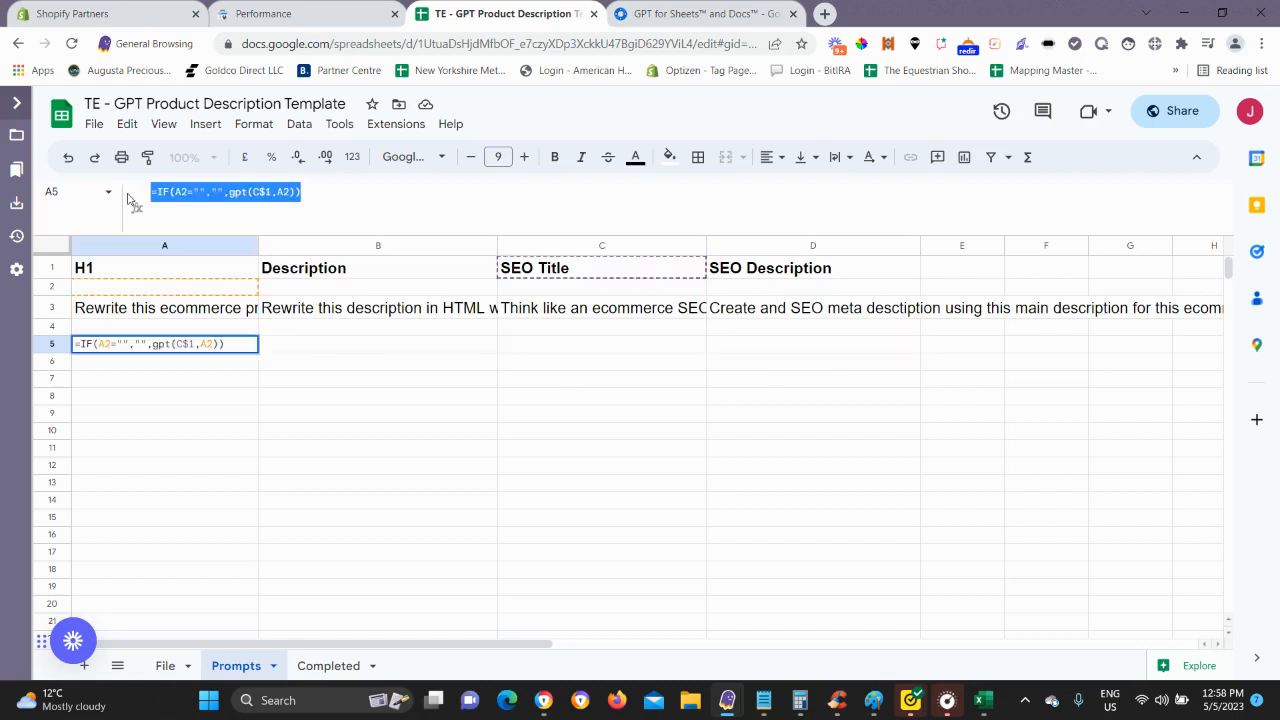
right_click(188, 192)
click(229, 240)
click(165, 666)
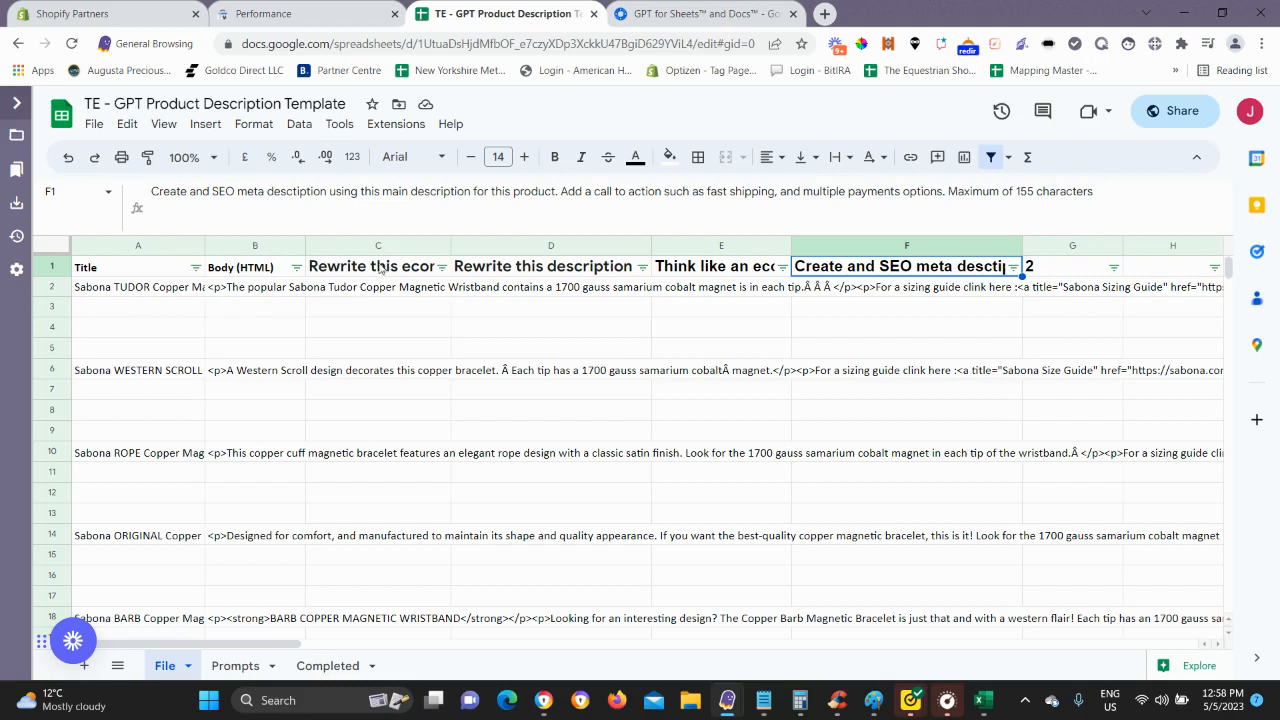
click(375, 293)
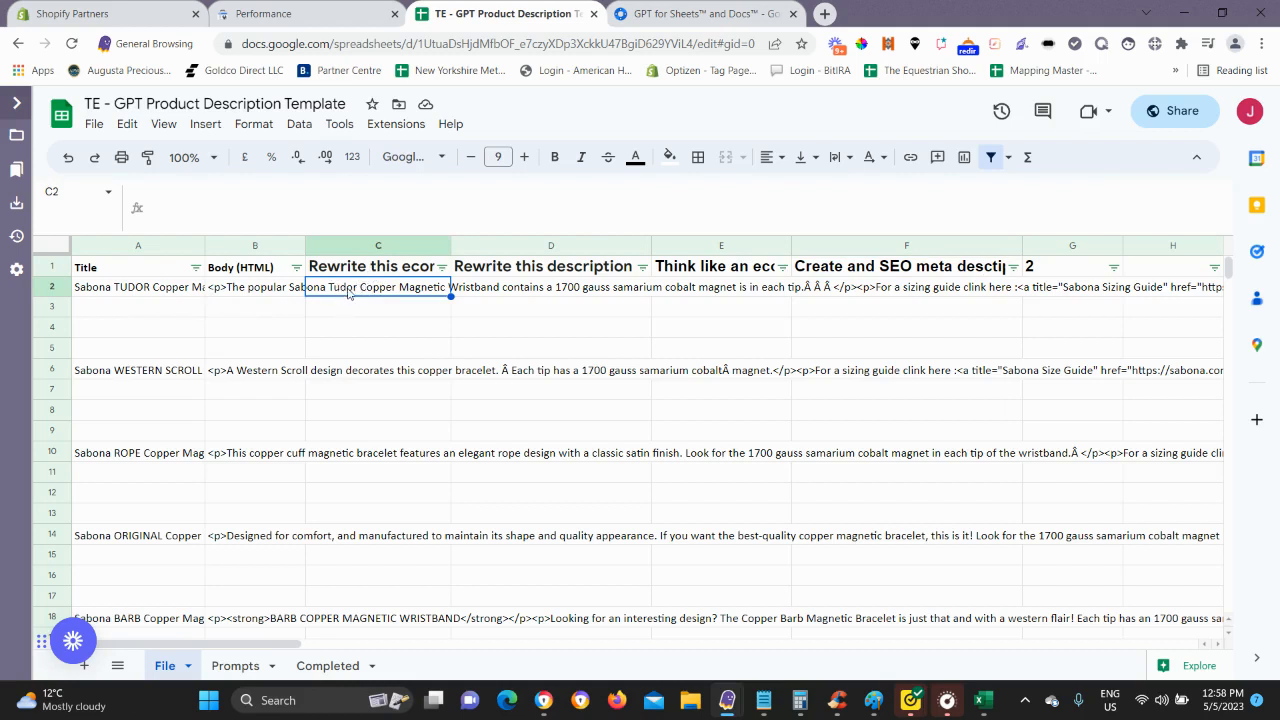
key(ctrl+v)
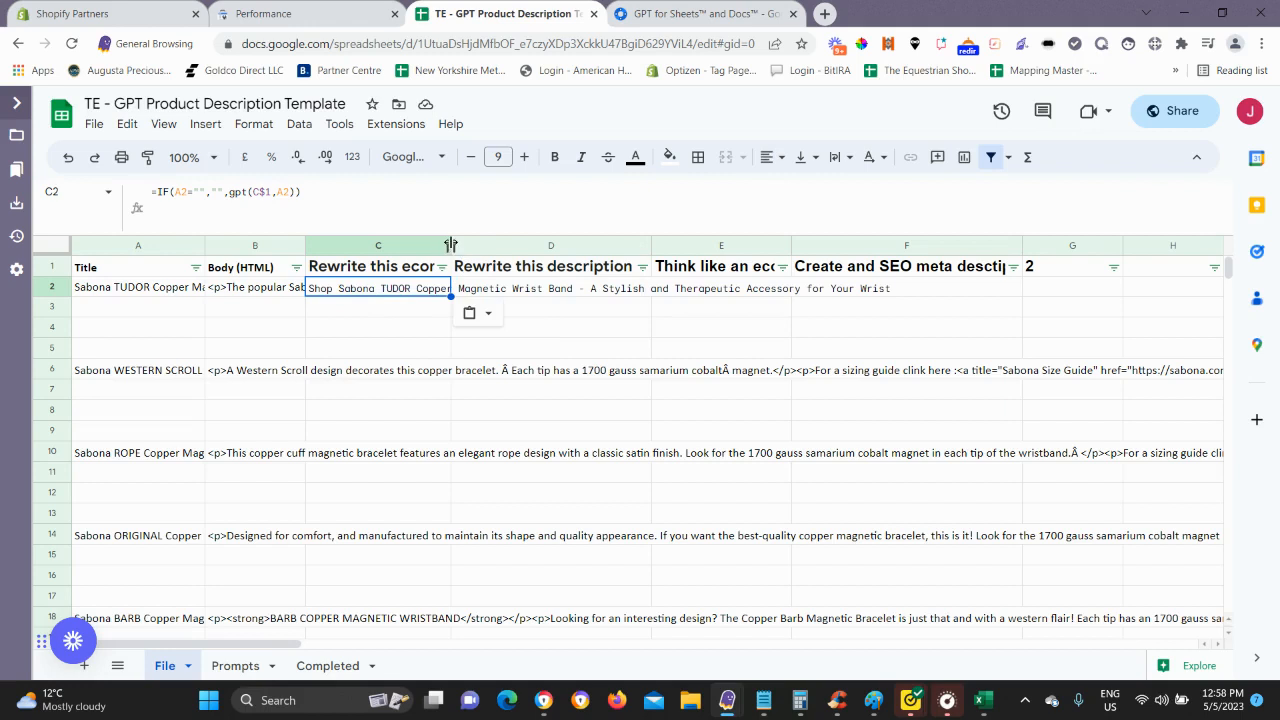
Widen column C to show the full rewritten title and compare it with the original title in A2.
drag(451, 244, 902, 243)
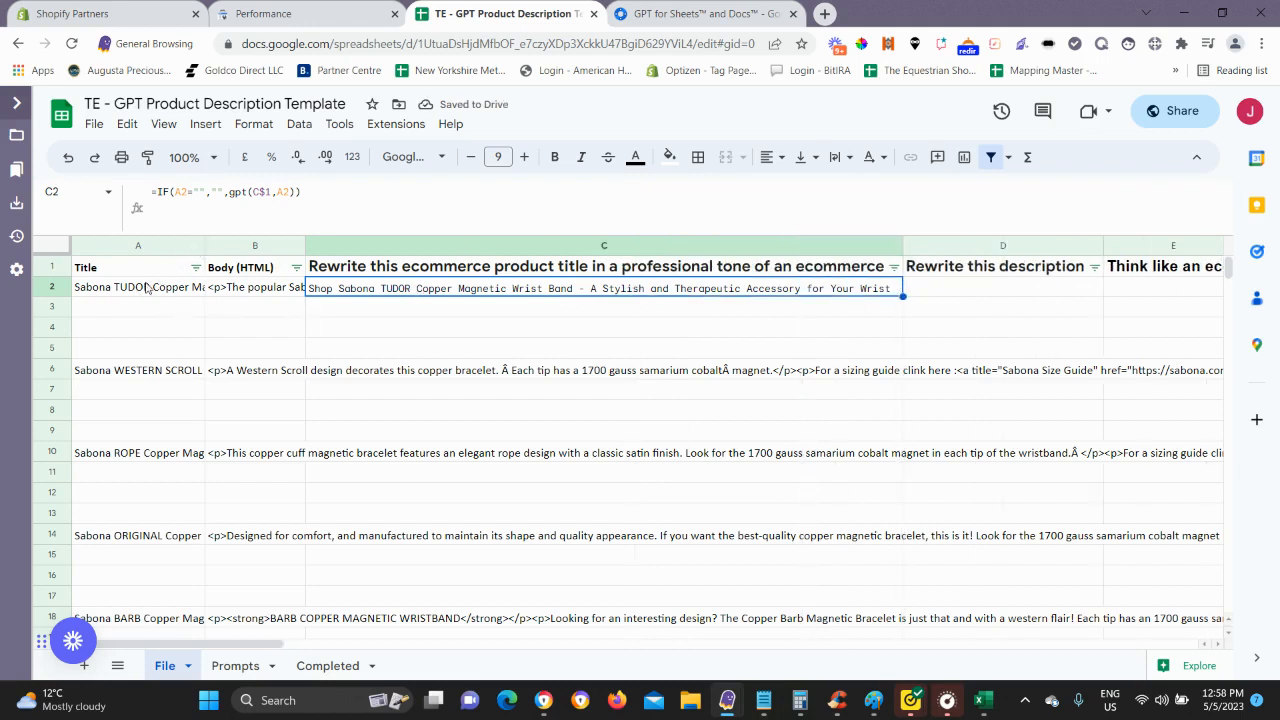
click(148, 287)
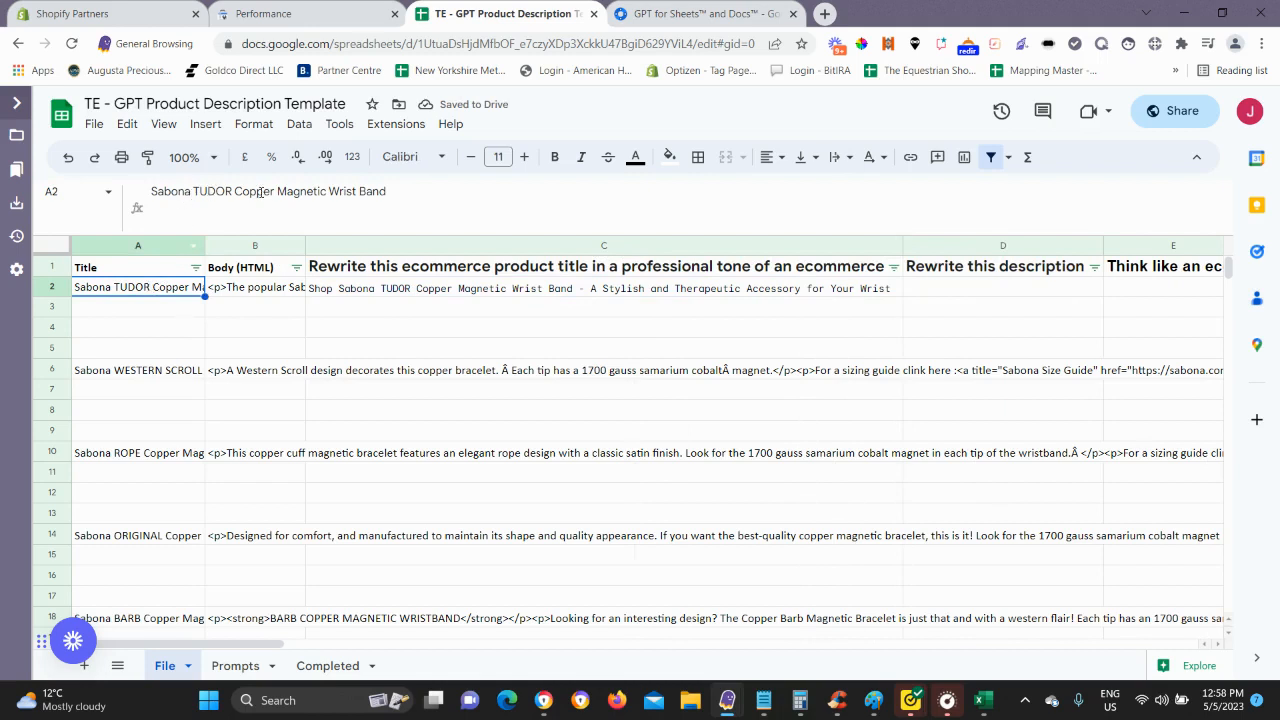
click(352, 292)
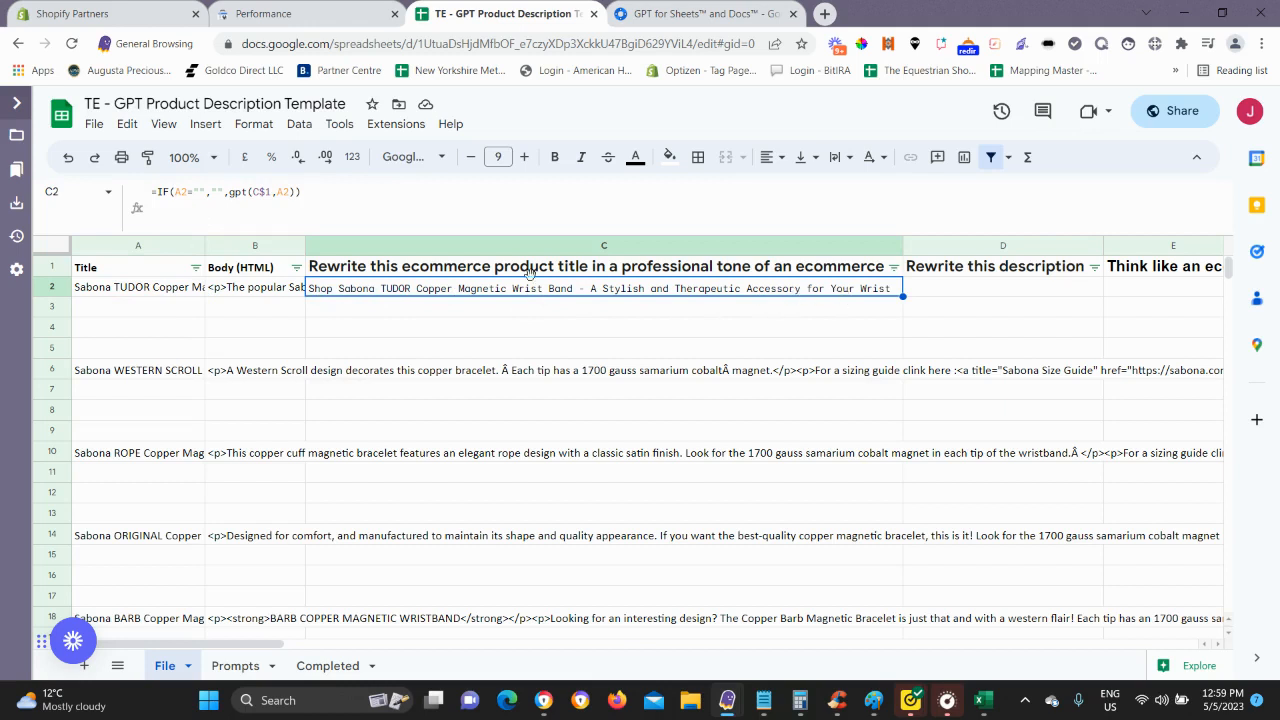
click(461, 330)
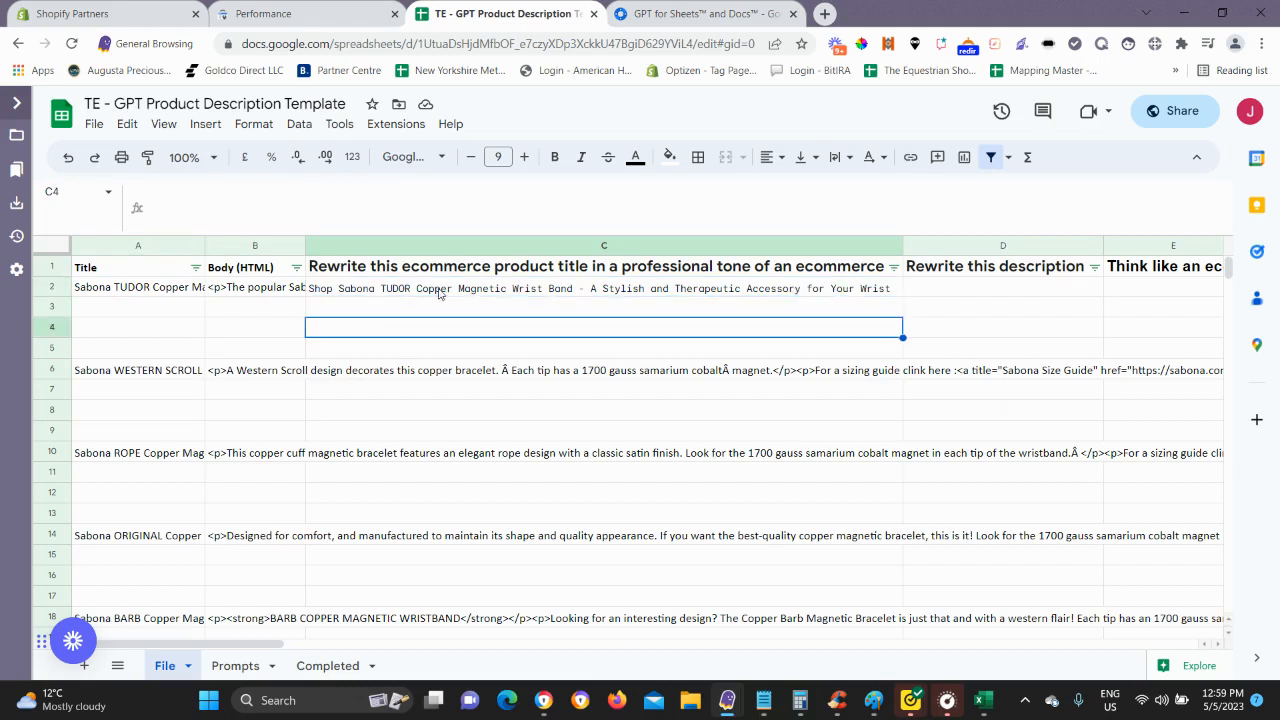
click(418, 292)
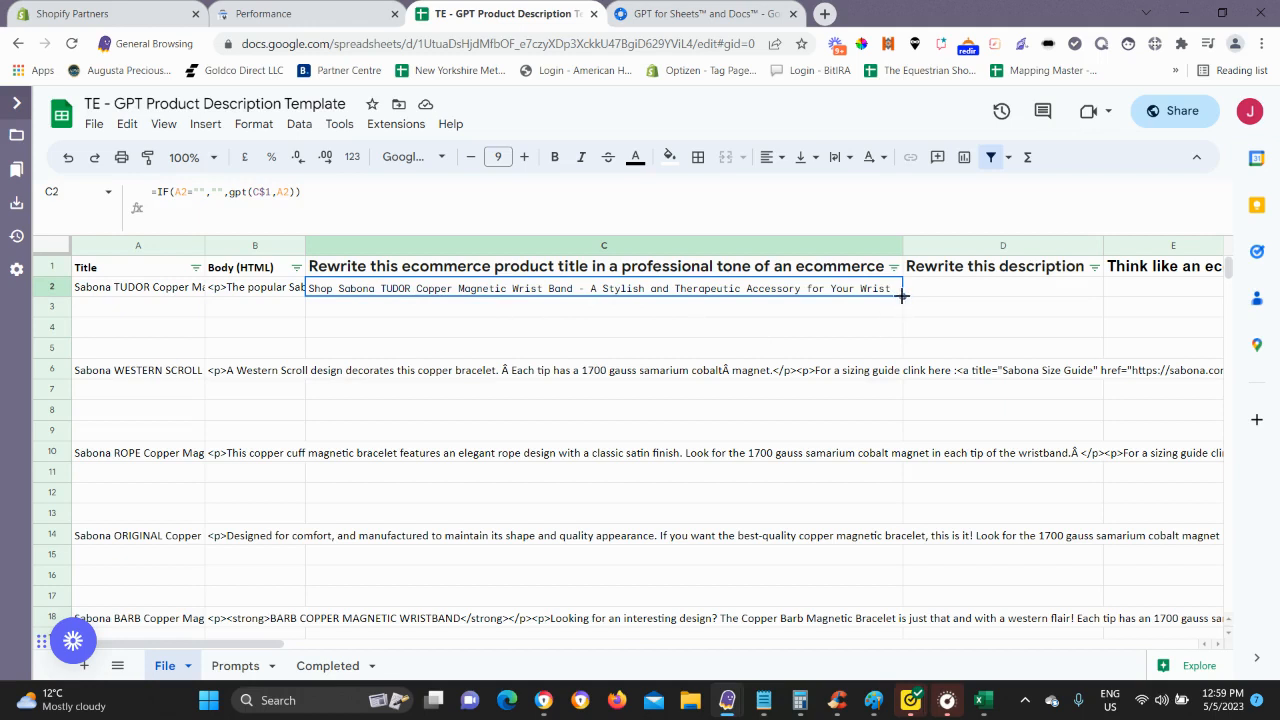
Examine the gpt formula in C2 together with the title cell and the header prompt in C1 that it references.
double_click(237, 193)
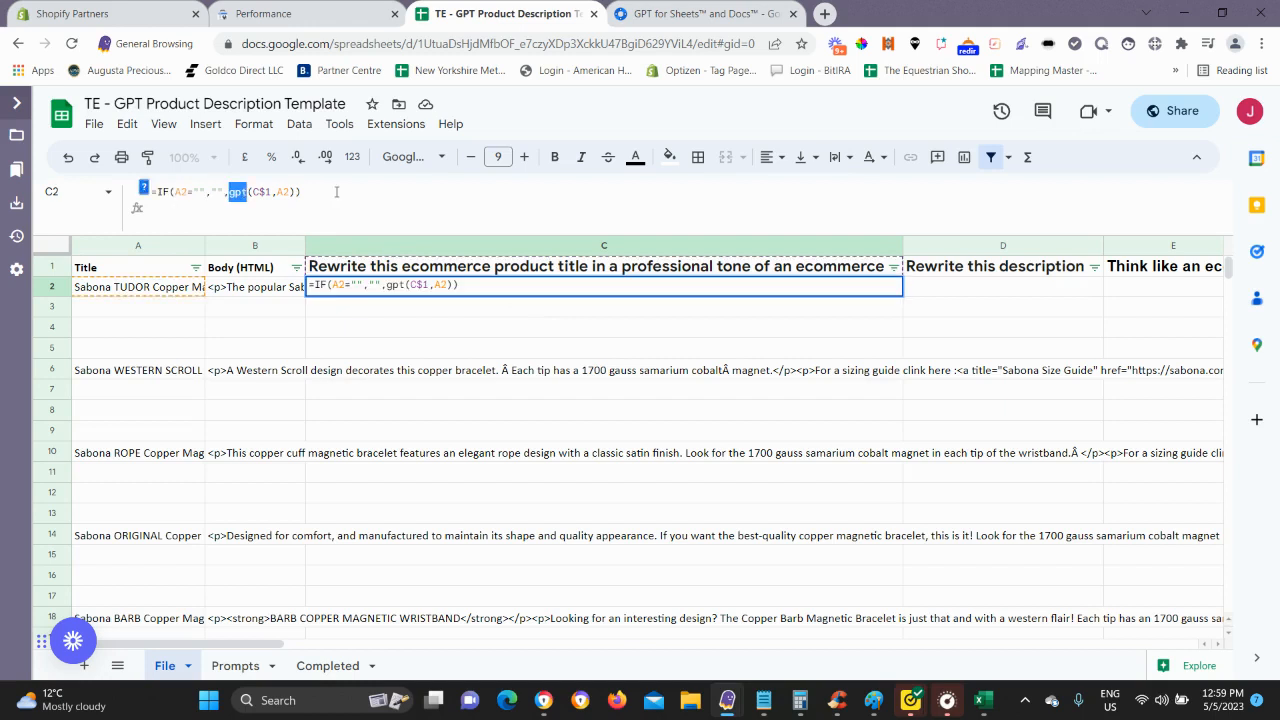
click(268, 198)
click(358, 193)
click(704, 334)
key(Left)
key(Left)
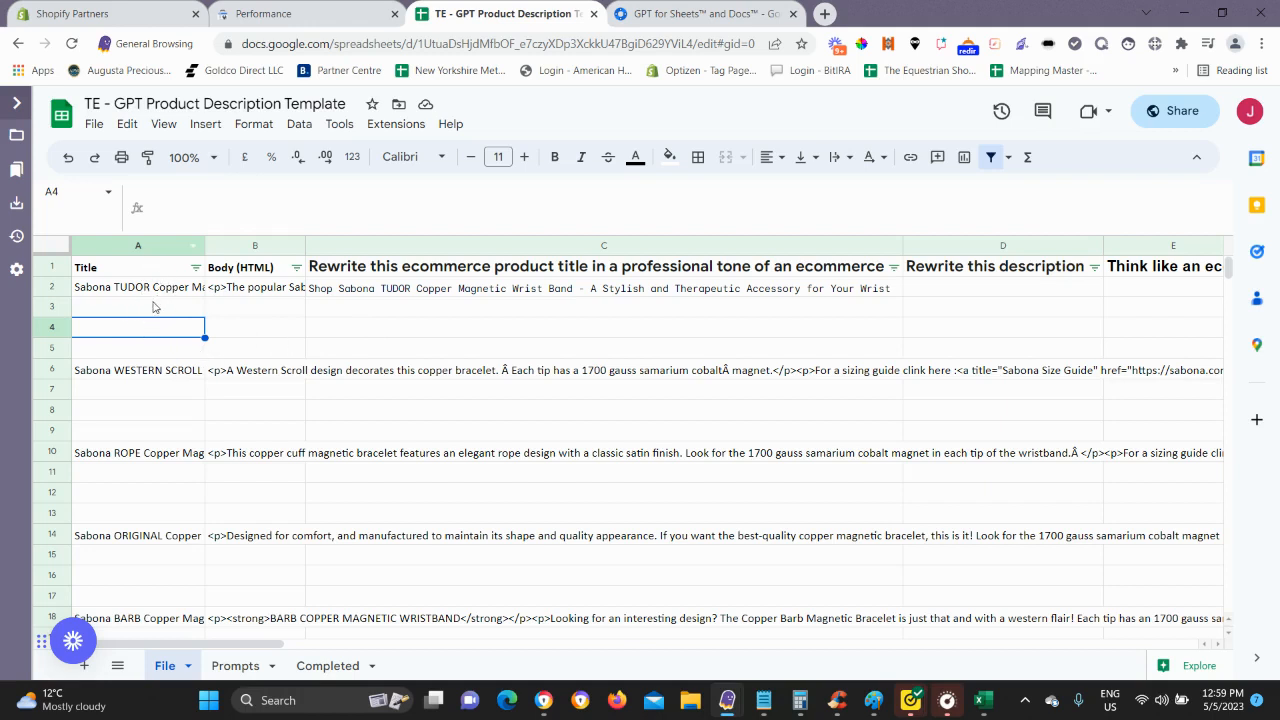
click(355, 290)
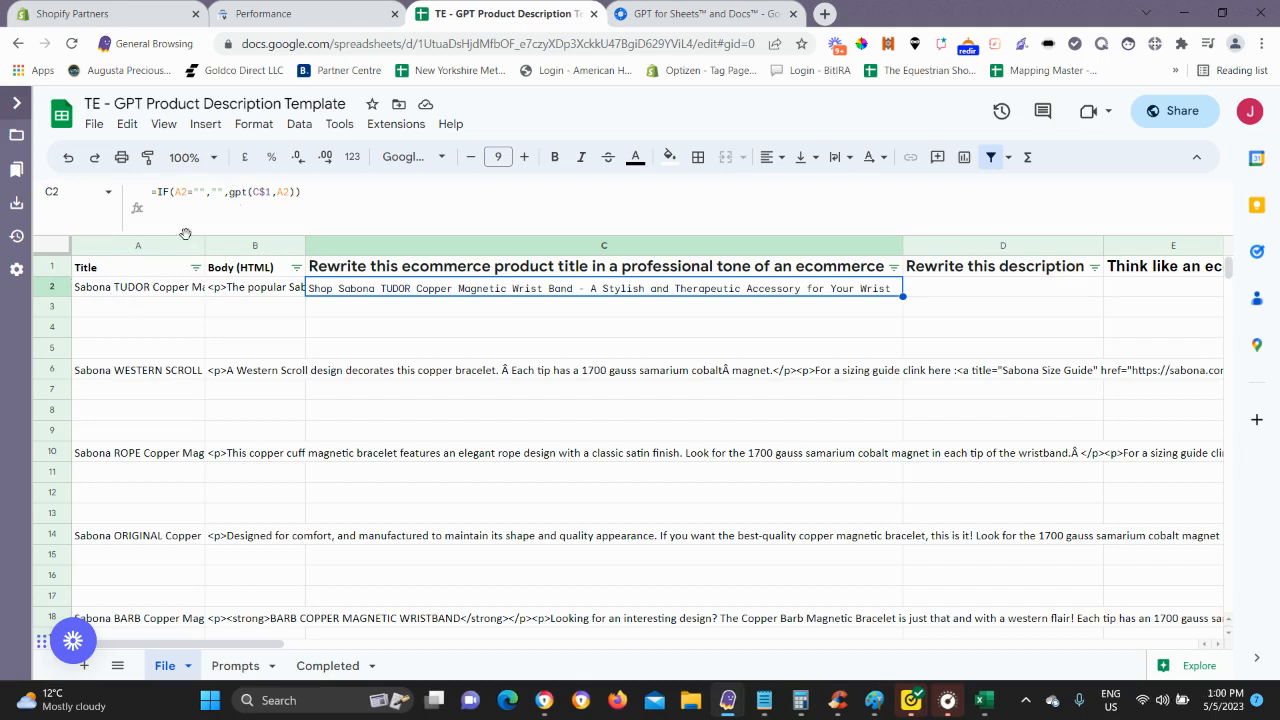
click(236, 192)
double_click(240, 192)
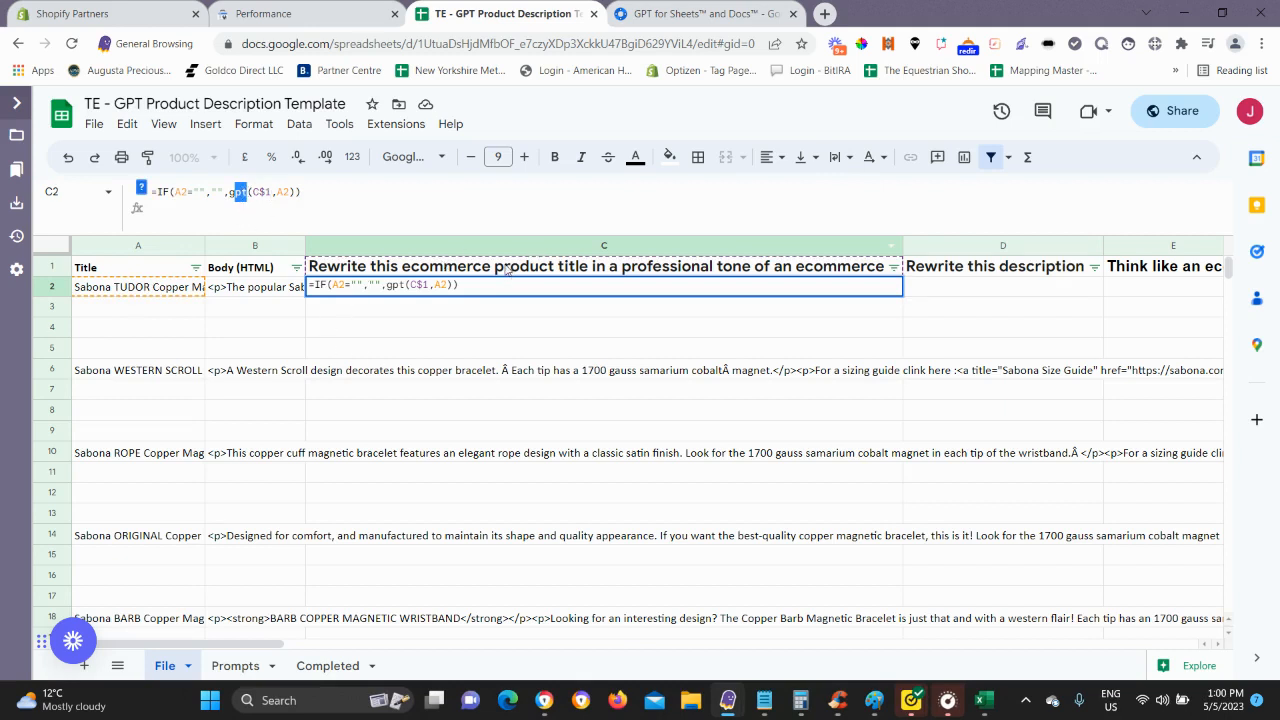
click(507, 268)
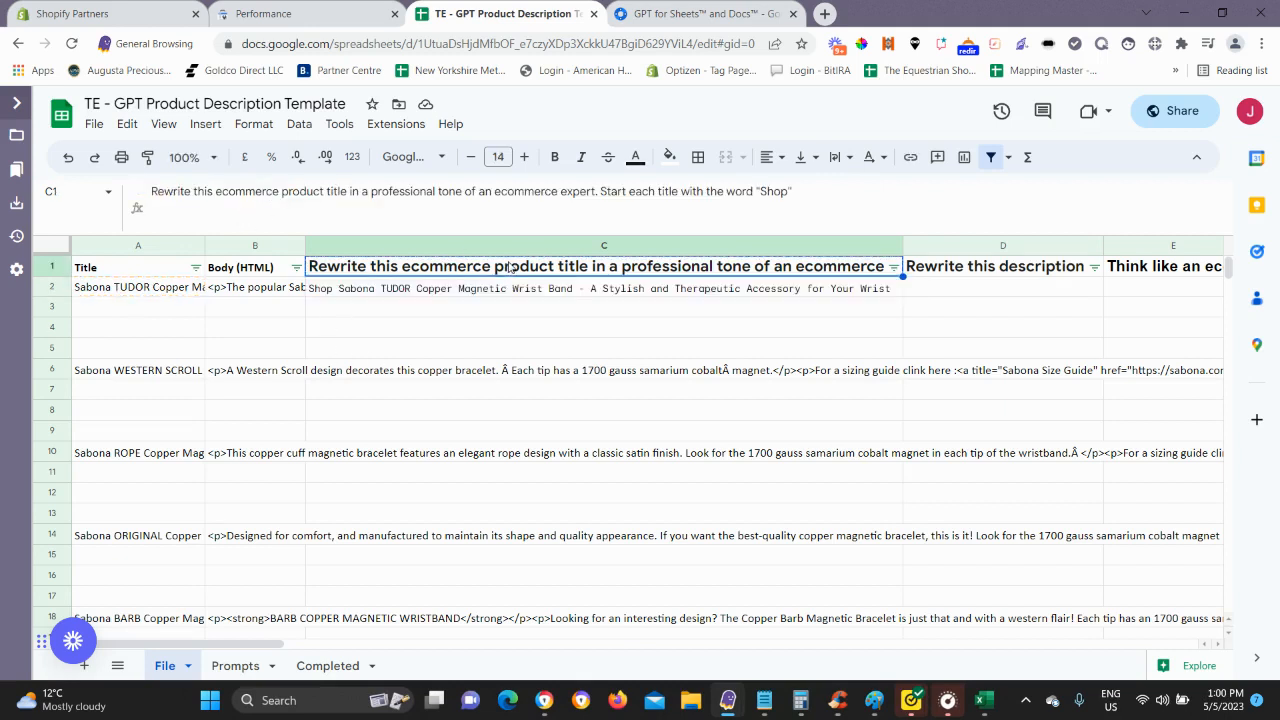
click(405, 291)
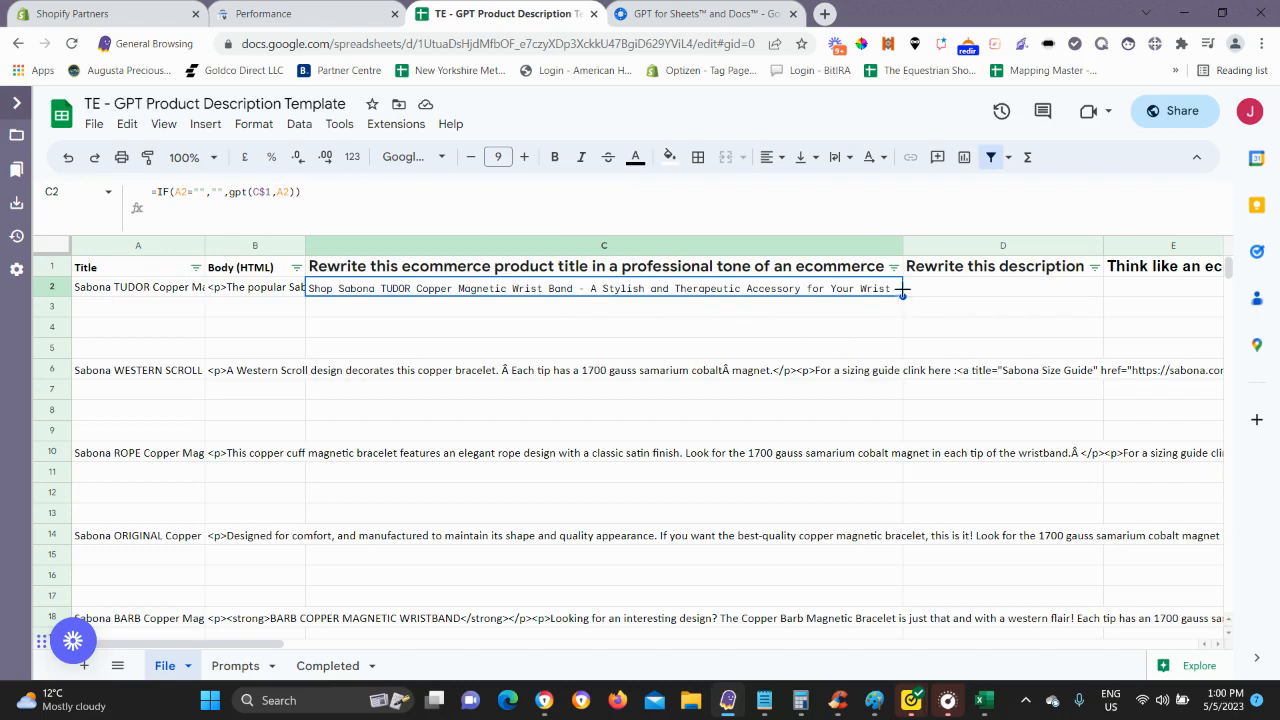
Fill the title formula from C2 down to C18 to rewrite the remaining product titles.
drag(903, 296, 840, 427)
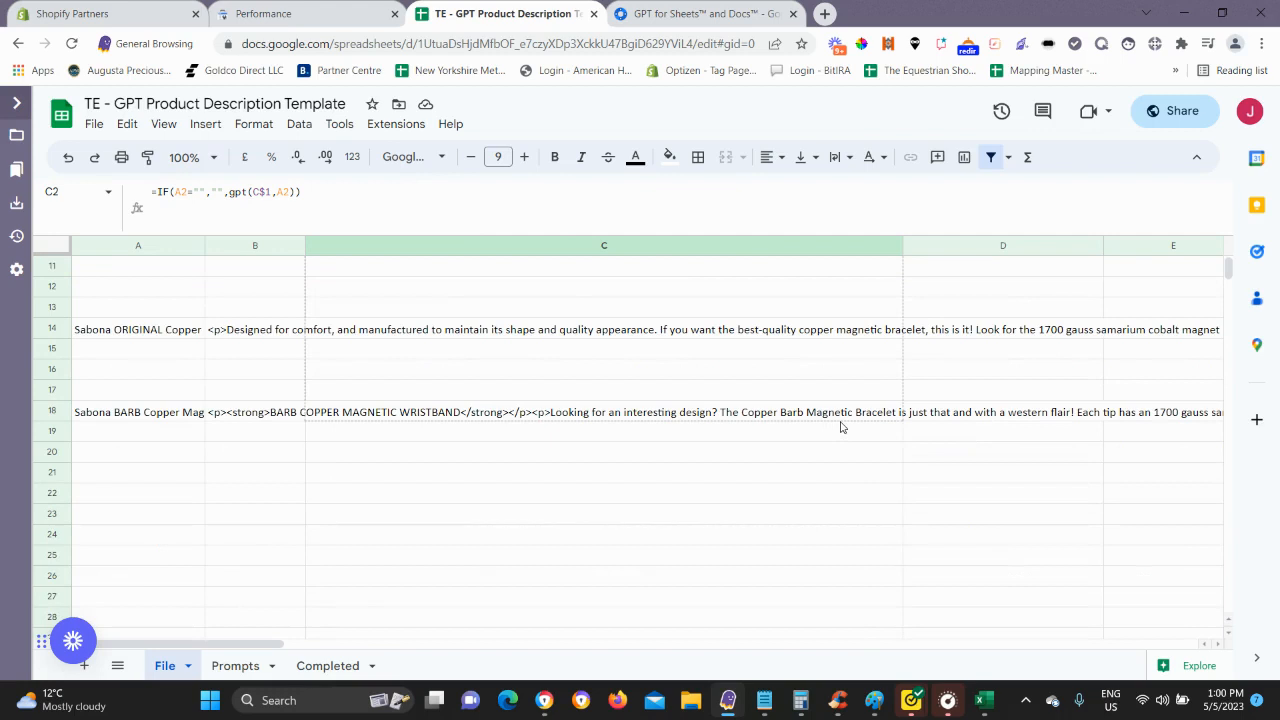
scroll(817, 503, up, 5)
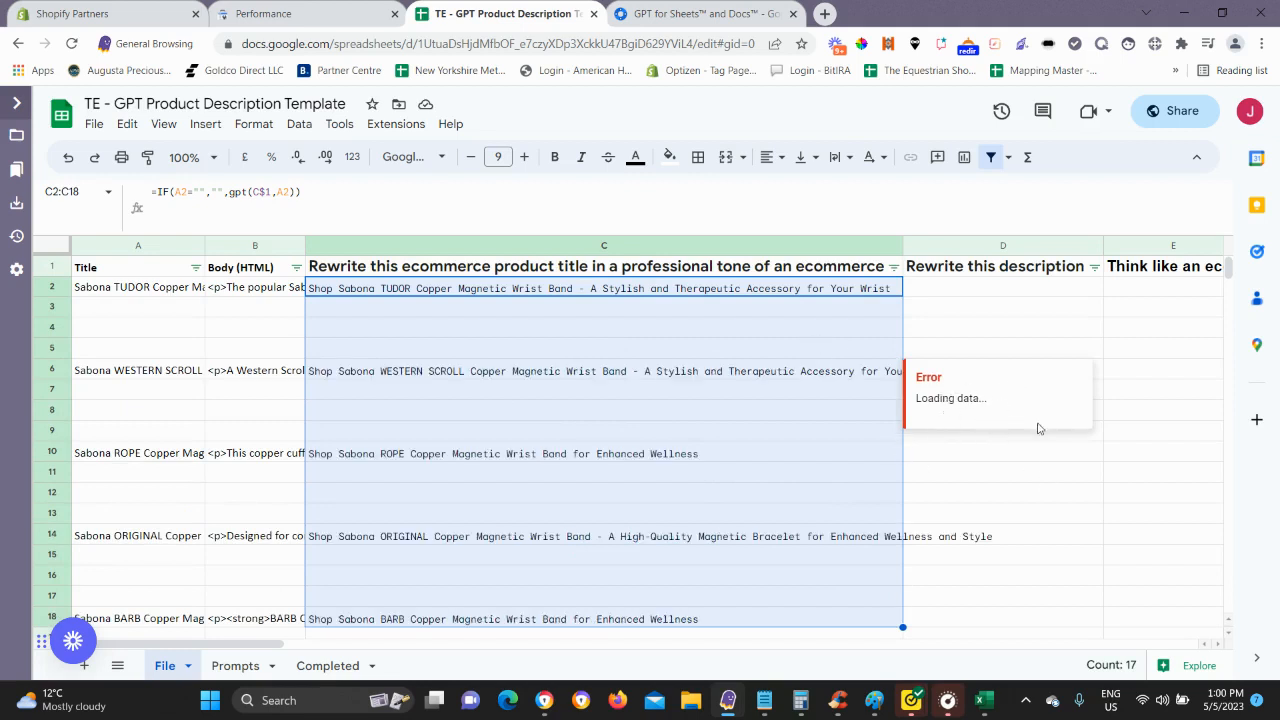
click(973, 326)
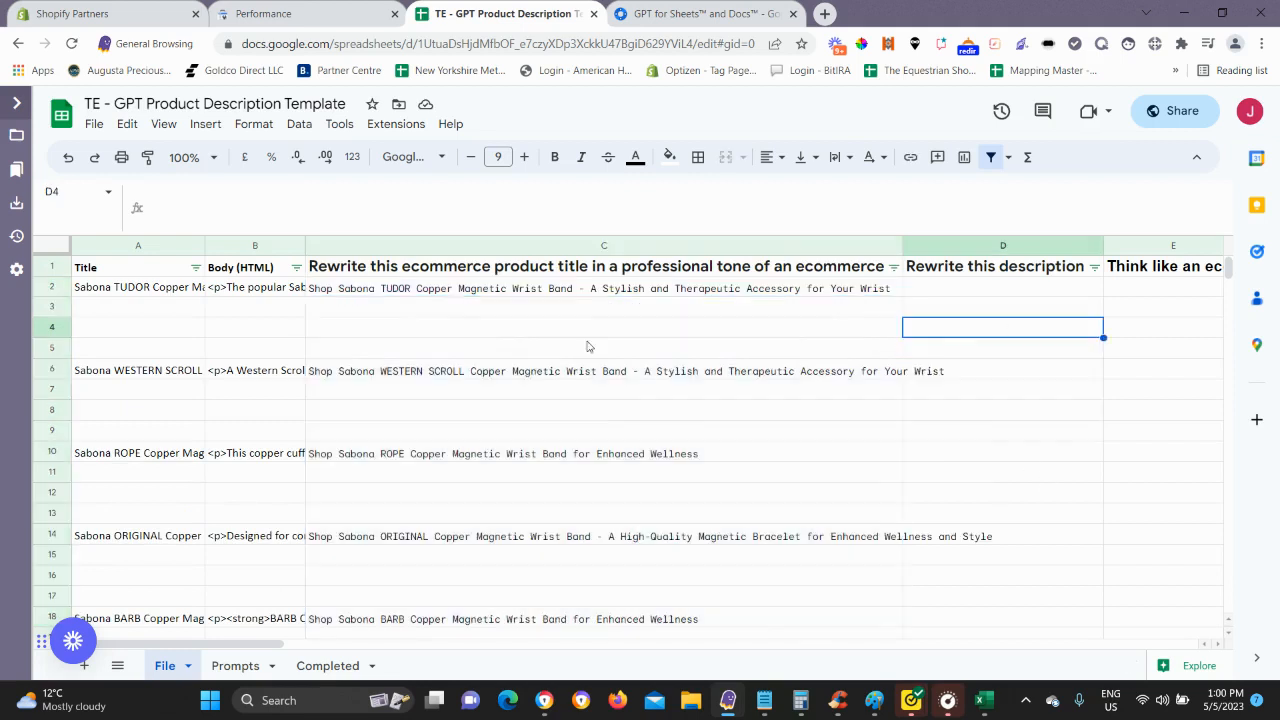
Review the rewritten titles and narrow column C to bring the other prompt columns into view.
scroll(576, 455, down, 1)
scroll(566, 460, up, 1)
scroll(500, 385, down, 1)
scroll(498, 400, up, 1)
drag(903, 245, 452, 245)
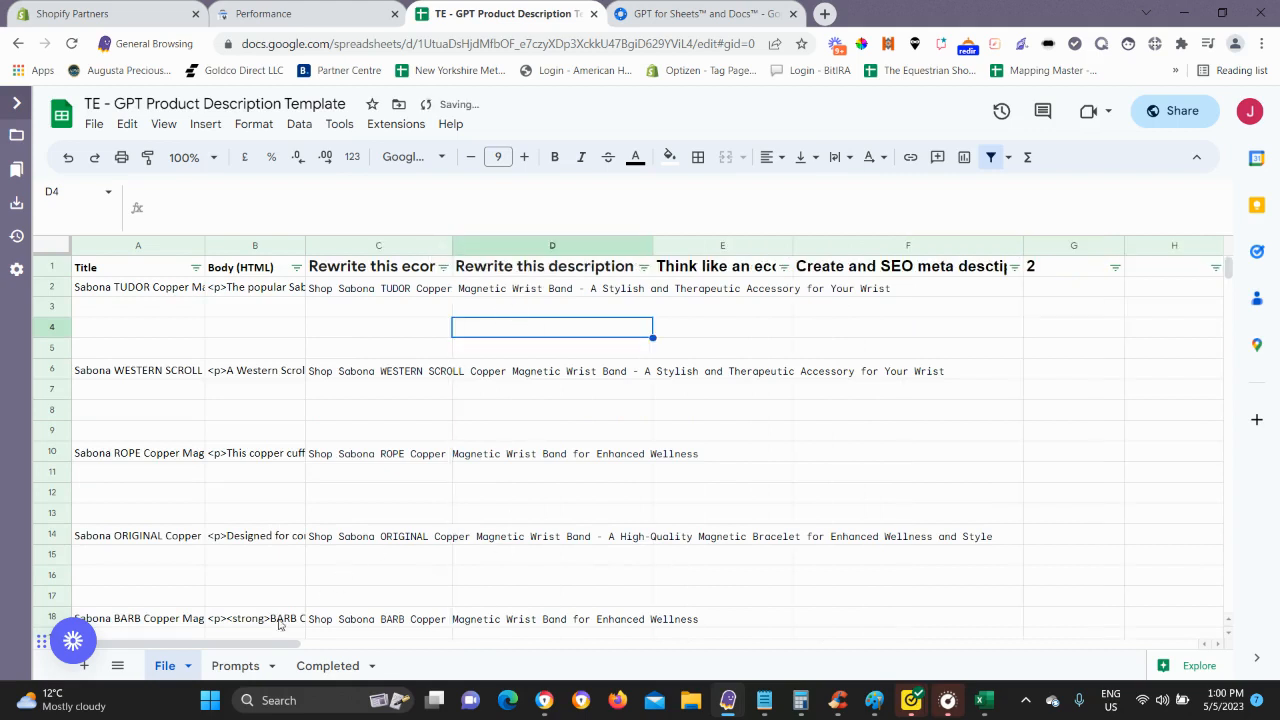
Copy the description formula =IF(B2="","",gpt(D$1,B2)) from B5 of the Prompts sheet into D2 of the File sheet.
click(238, 667)
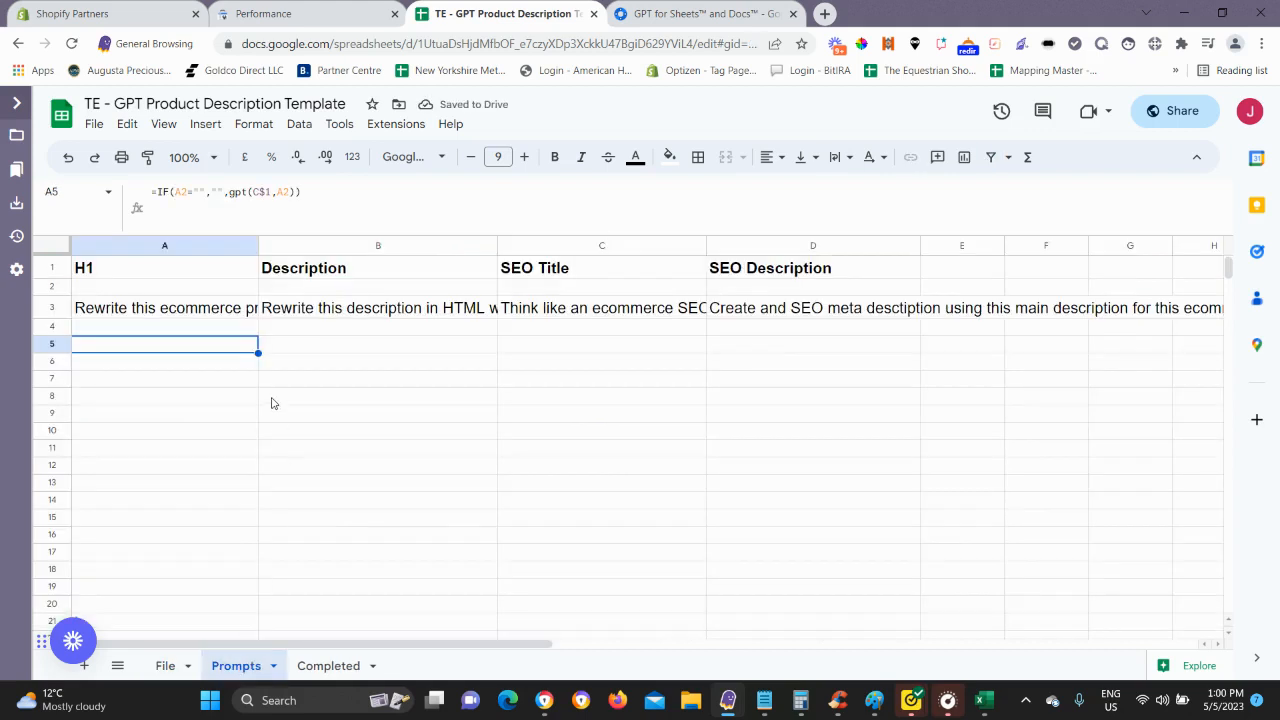
click(297, 350)
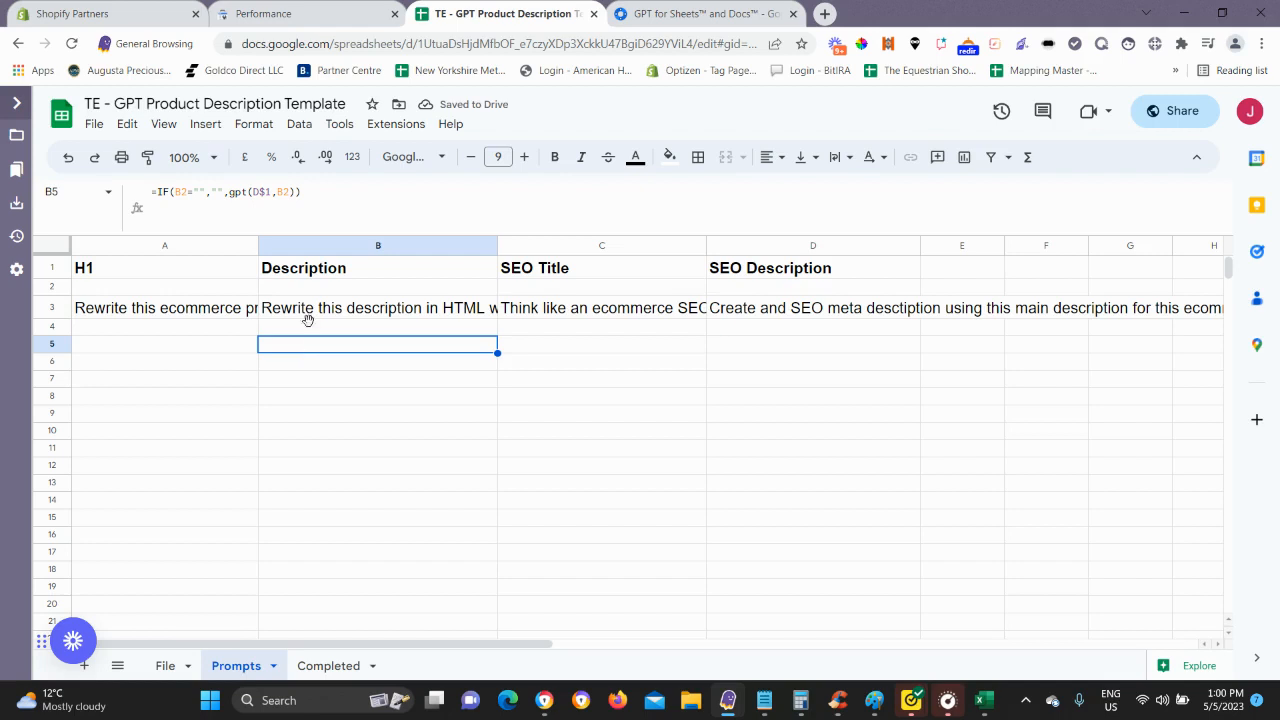
drag(202, 190, 146, 190)
right_click(194, 190)
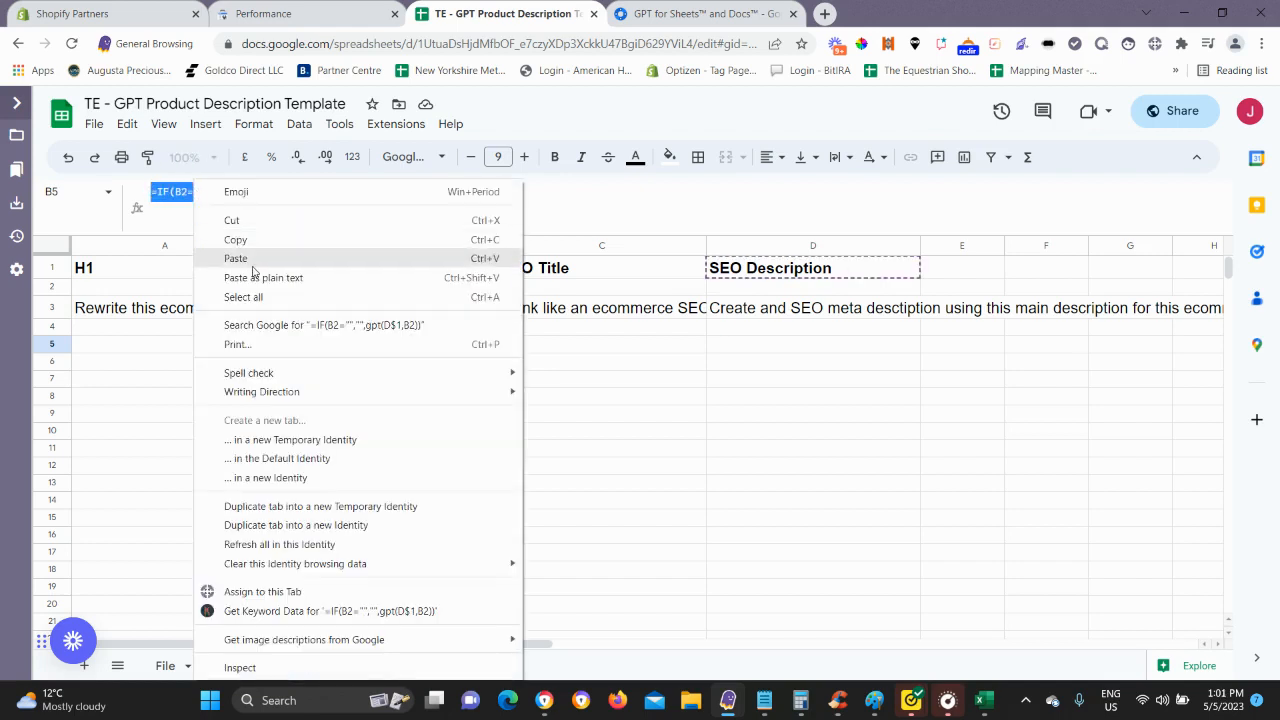
click(252, 242)
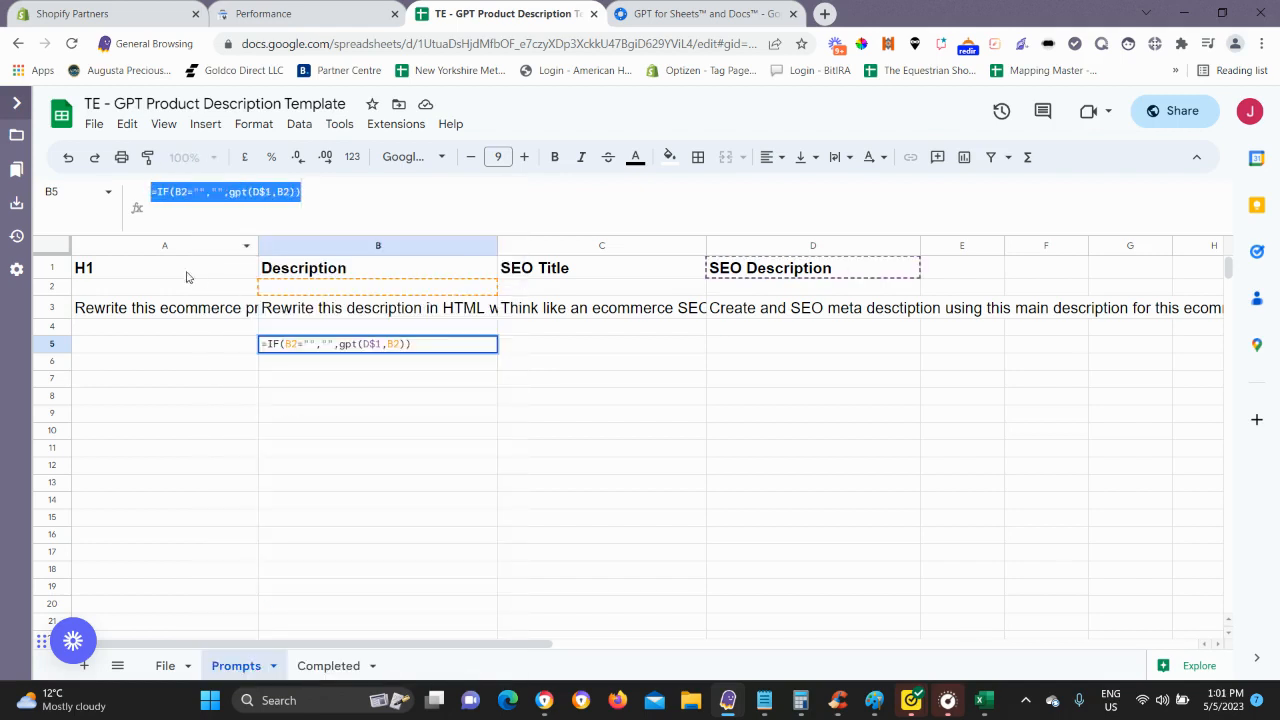
click(166, 666)
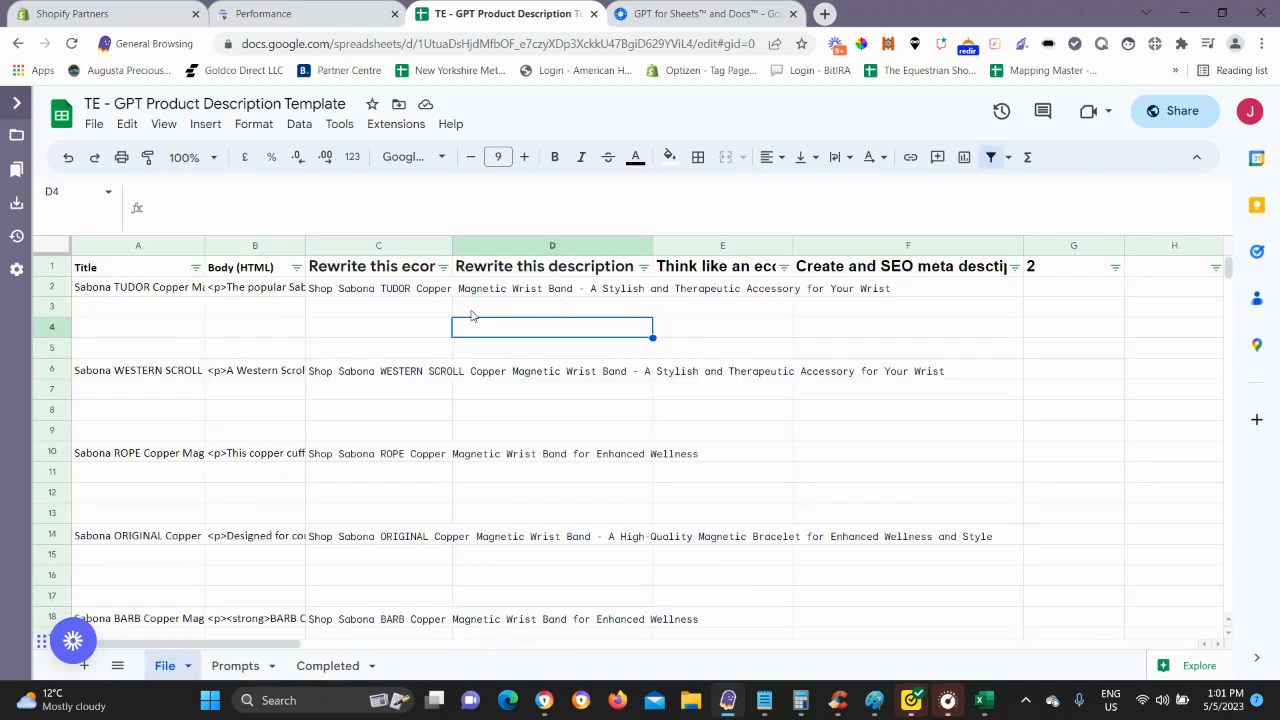
click(544, 292)
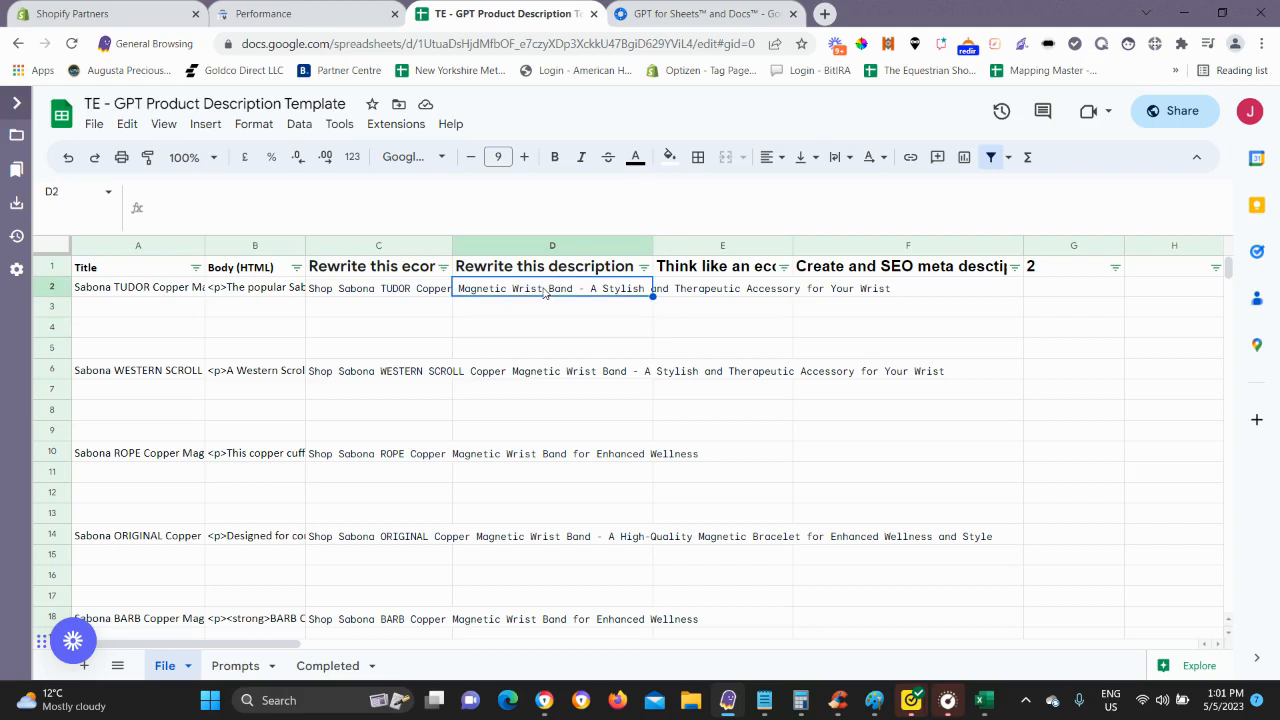
key(ctrl+v)
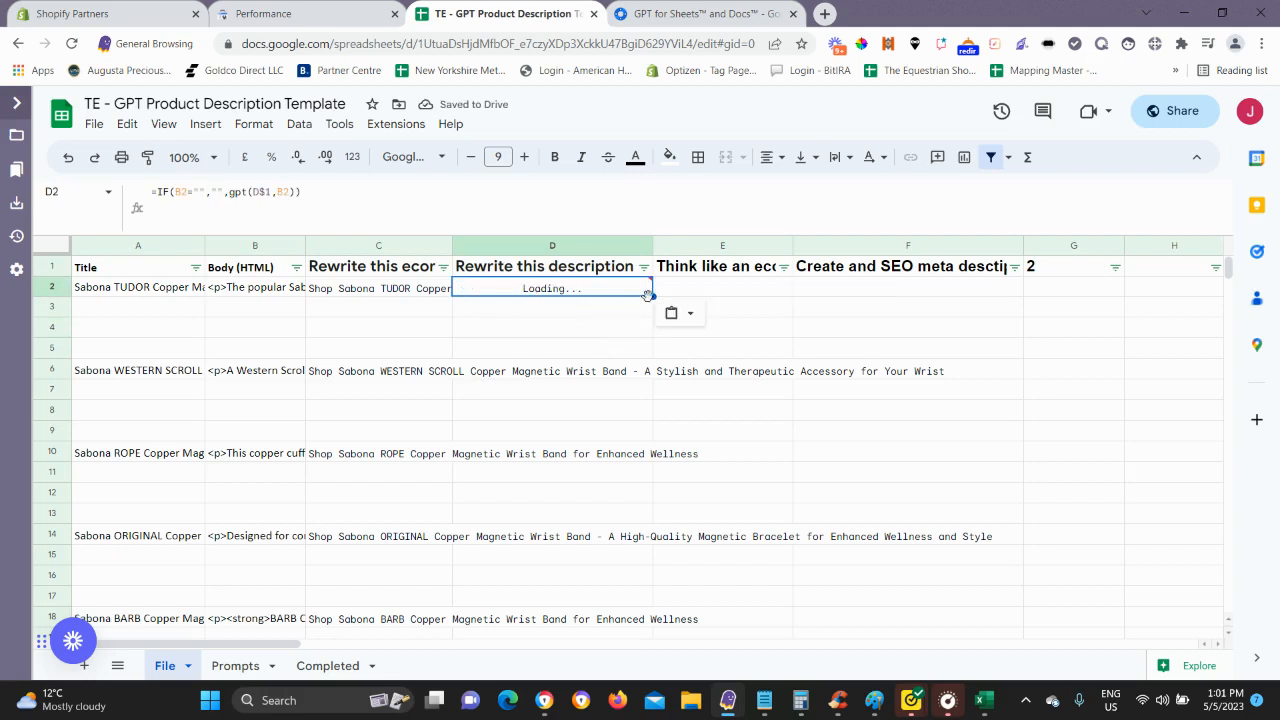
Fill the description formula from D2 down to D18 and review the rewritten HTML descriptions.
drag(653, 296, 594, 284)
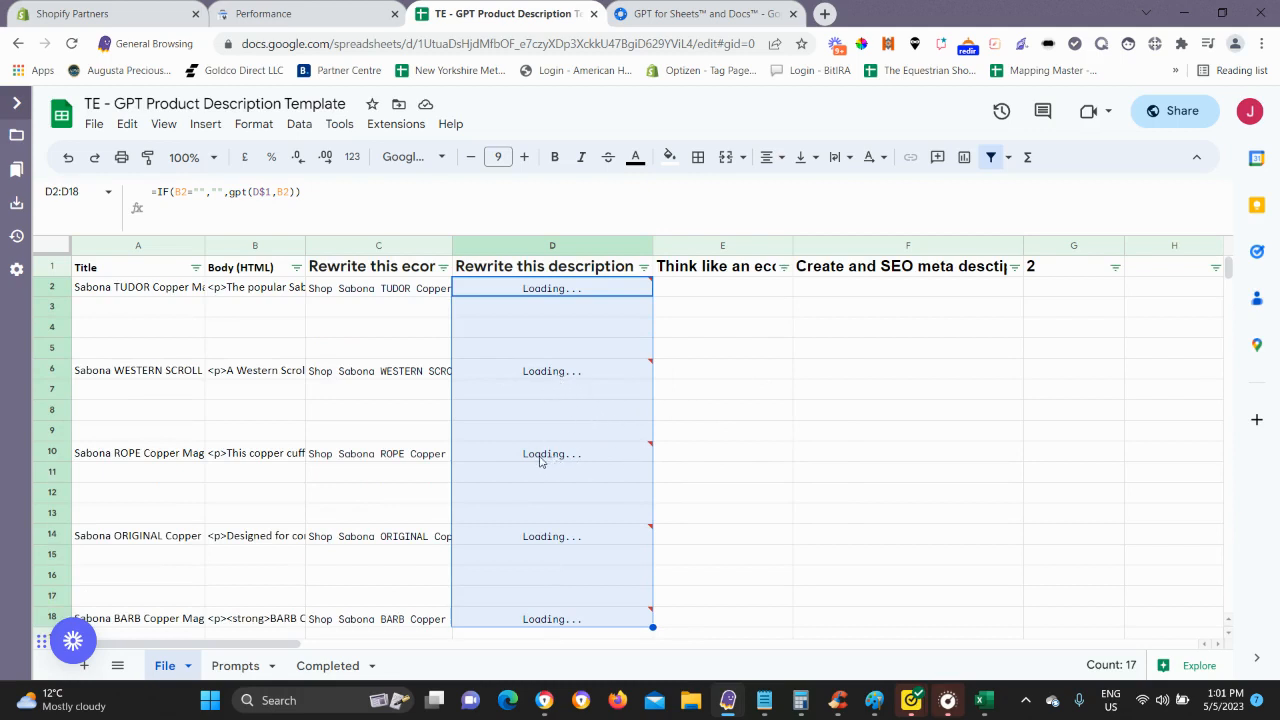
mouse_move(540, 461)
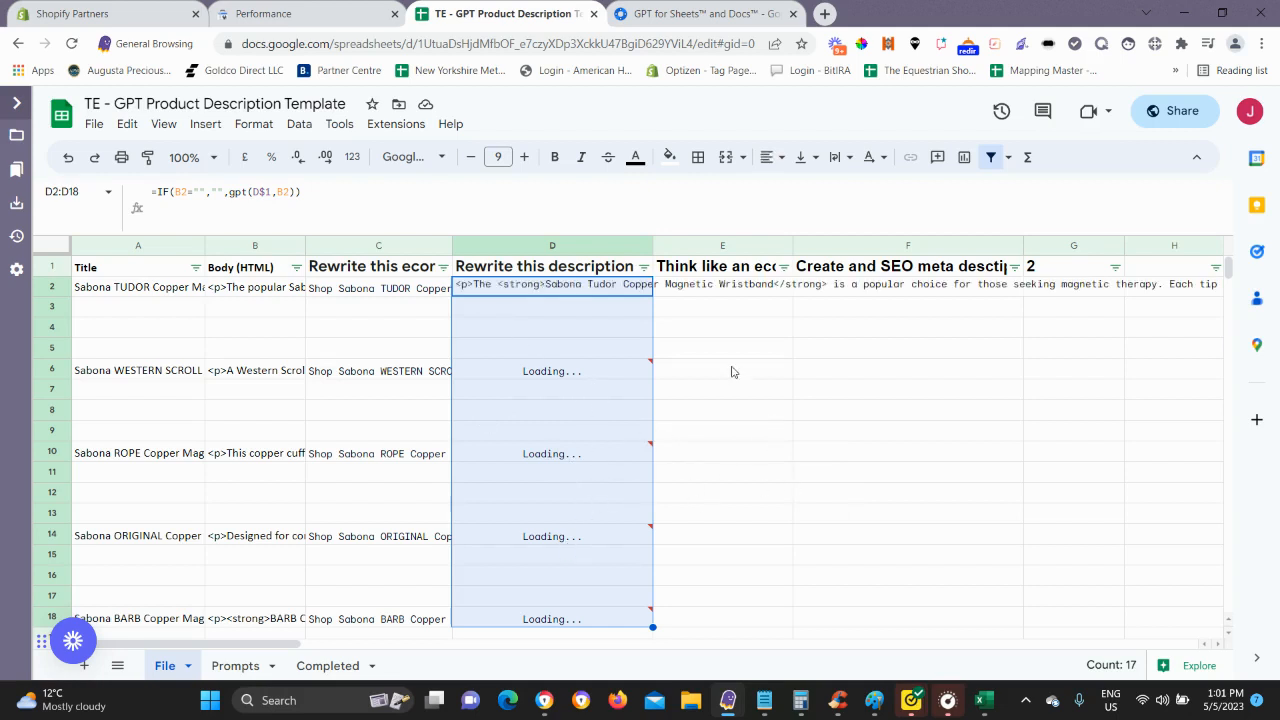
mouse_move(569, 370)
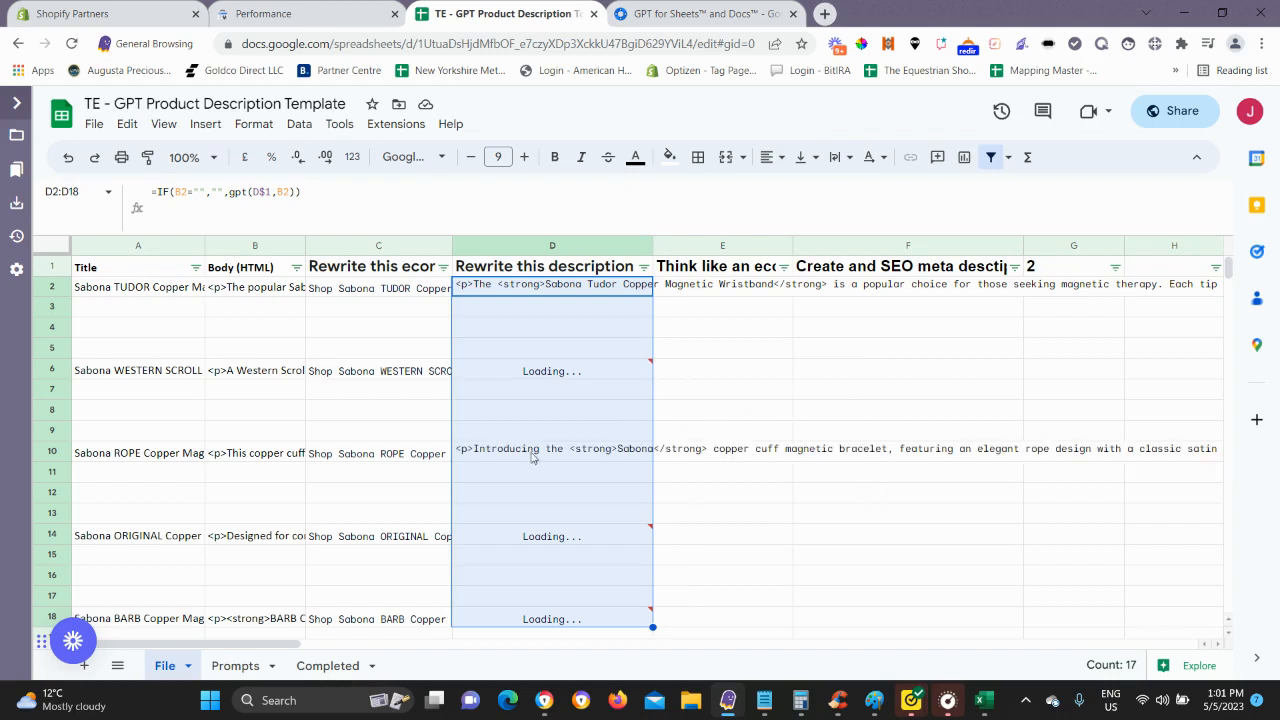
scroll(545, 488, down, 2)
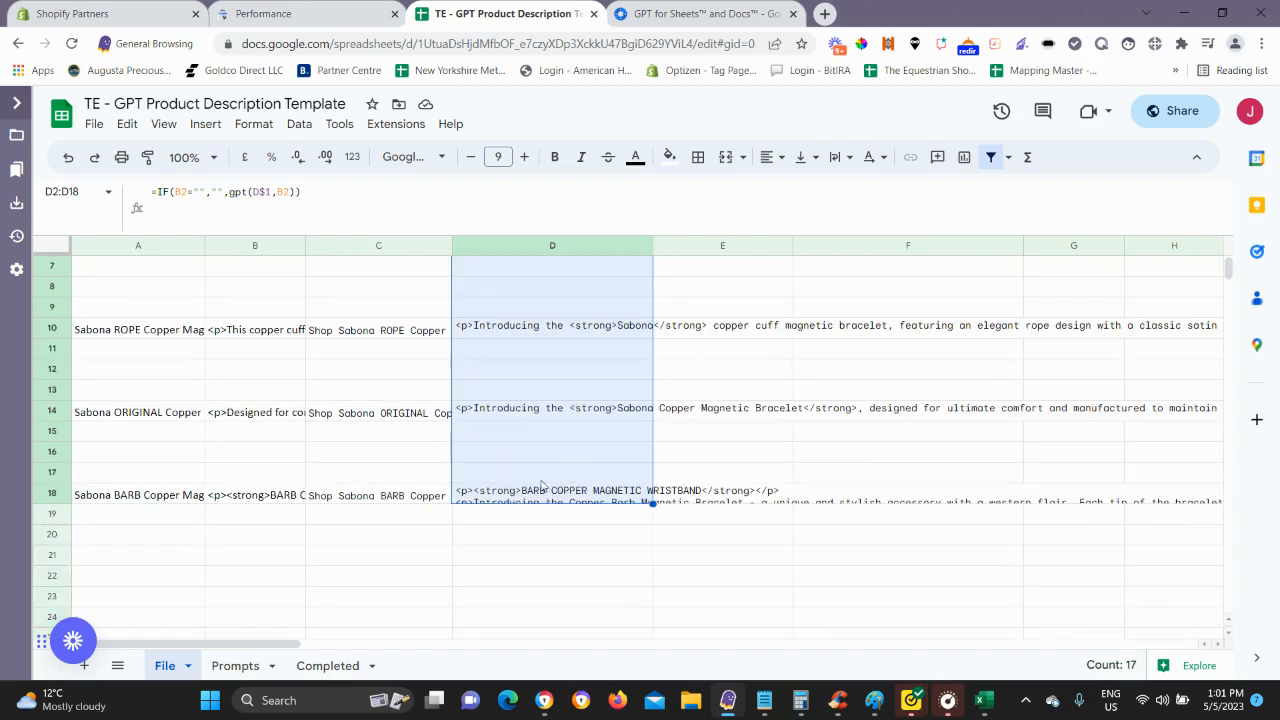
scroll(590, 515, up, 2)
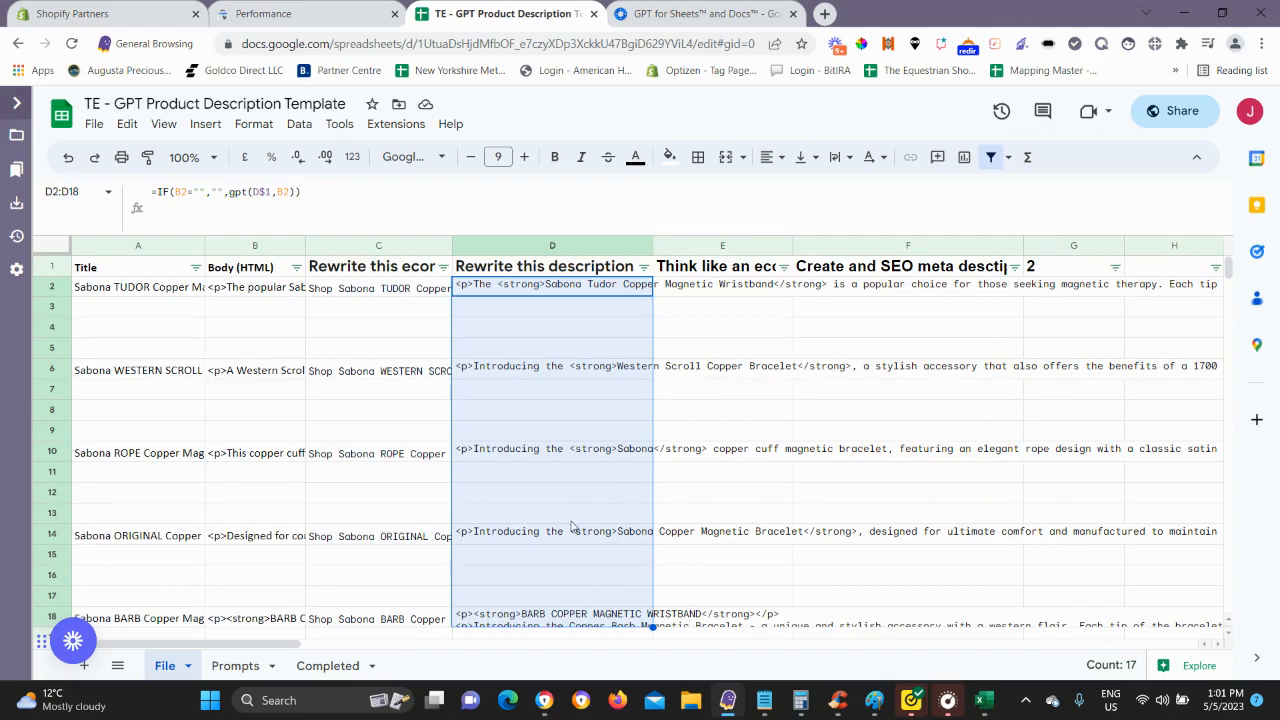
click(584, 376)
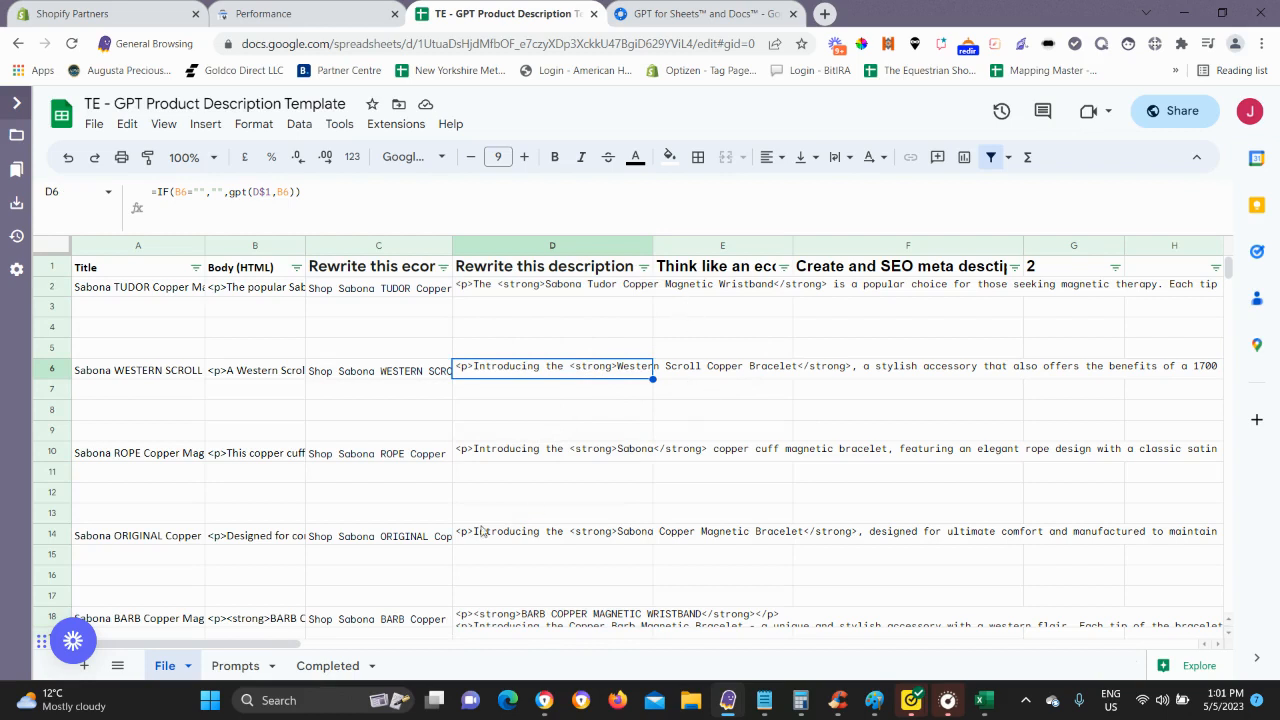
Copy the SEO title formula =IF(D2="","",gpt(E$1,D2)) from C5 of the Prompts sheet into E2 of the File sheet and fill it down to E18.
click(236, 666)
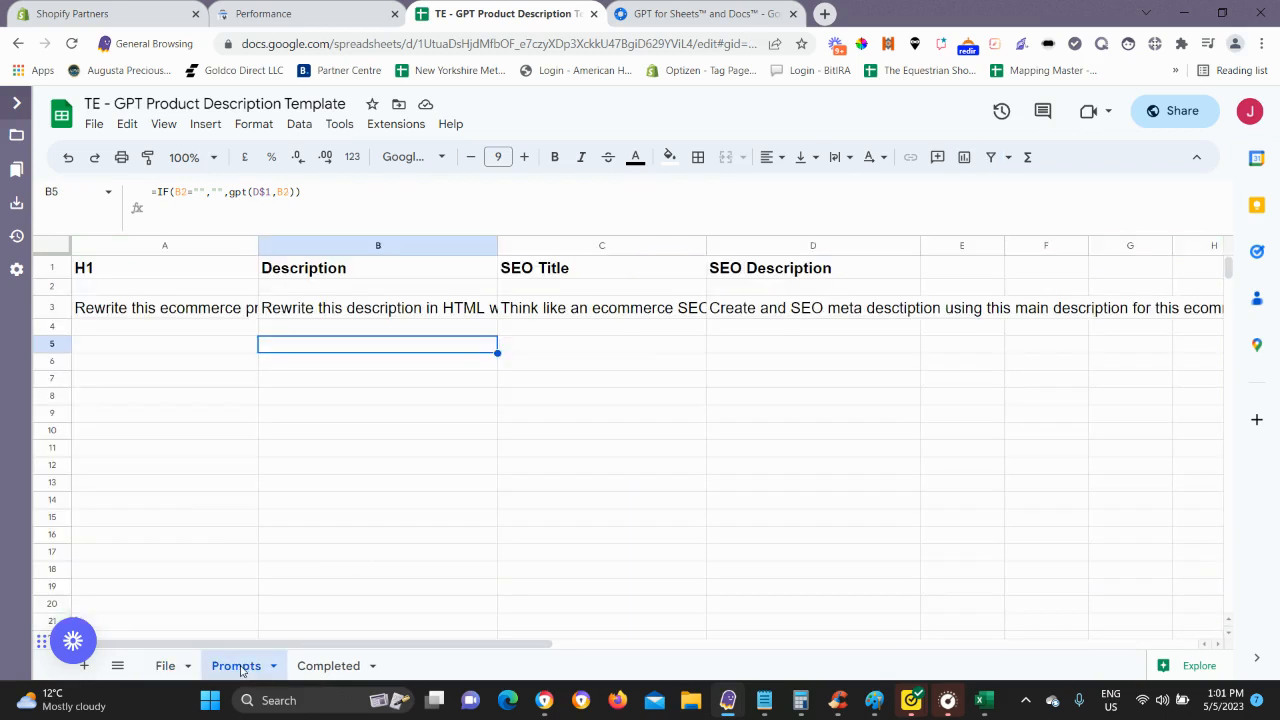
click(591, 346)
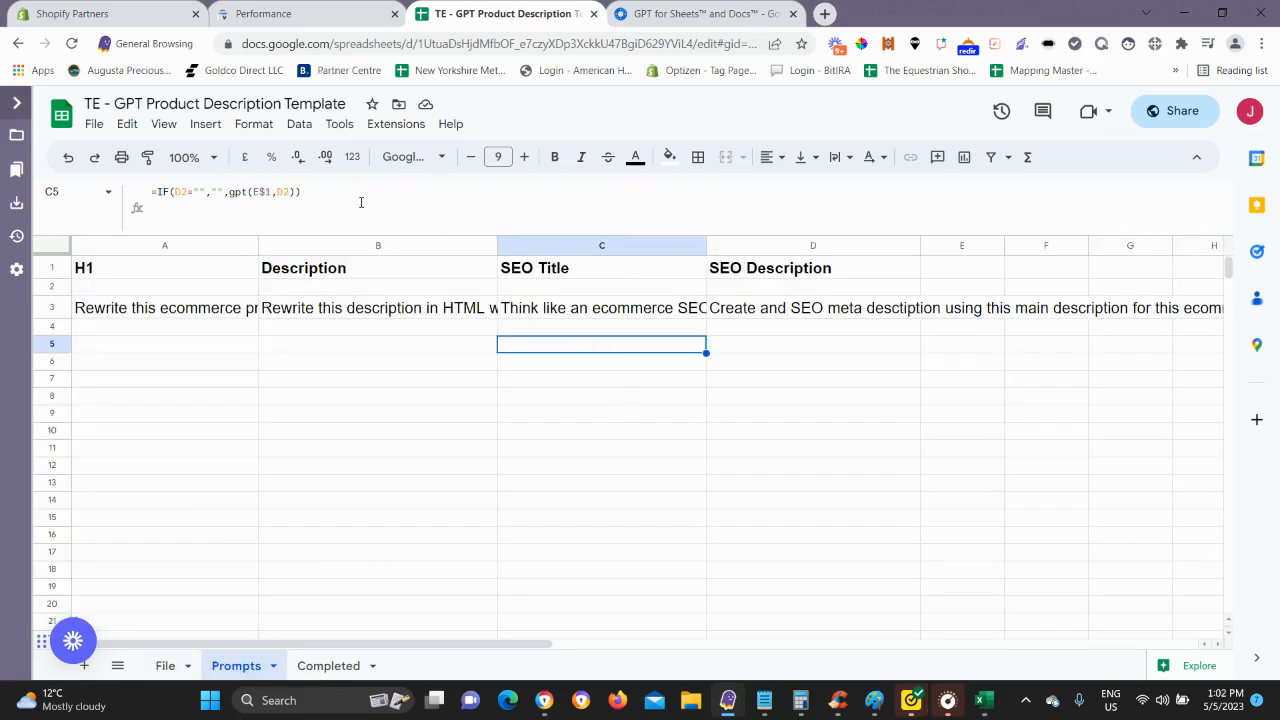
triple_click(180, 190)
key(ctrl+c)
right_click(203, 210)
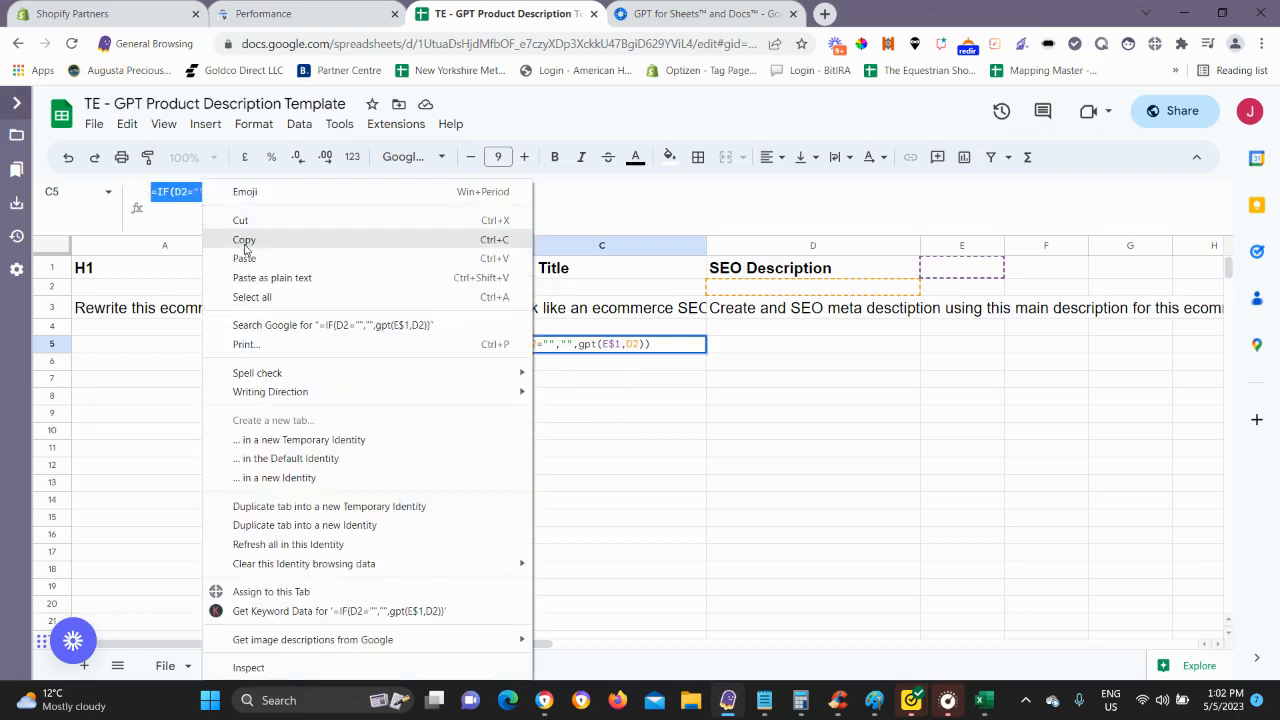
click(250, 238)
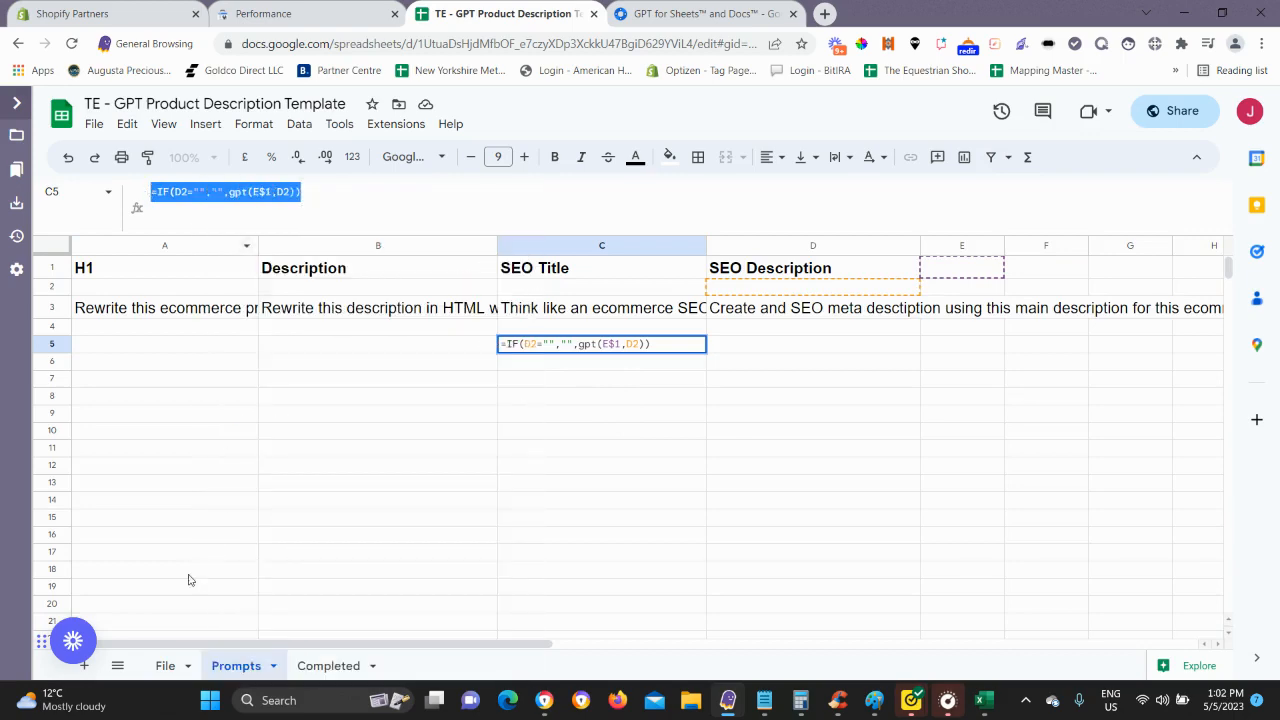
click(163, 667)
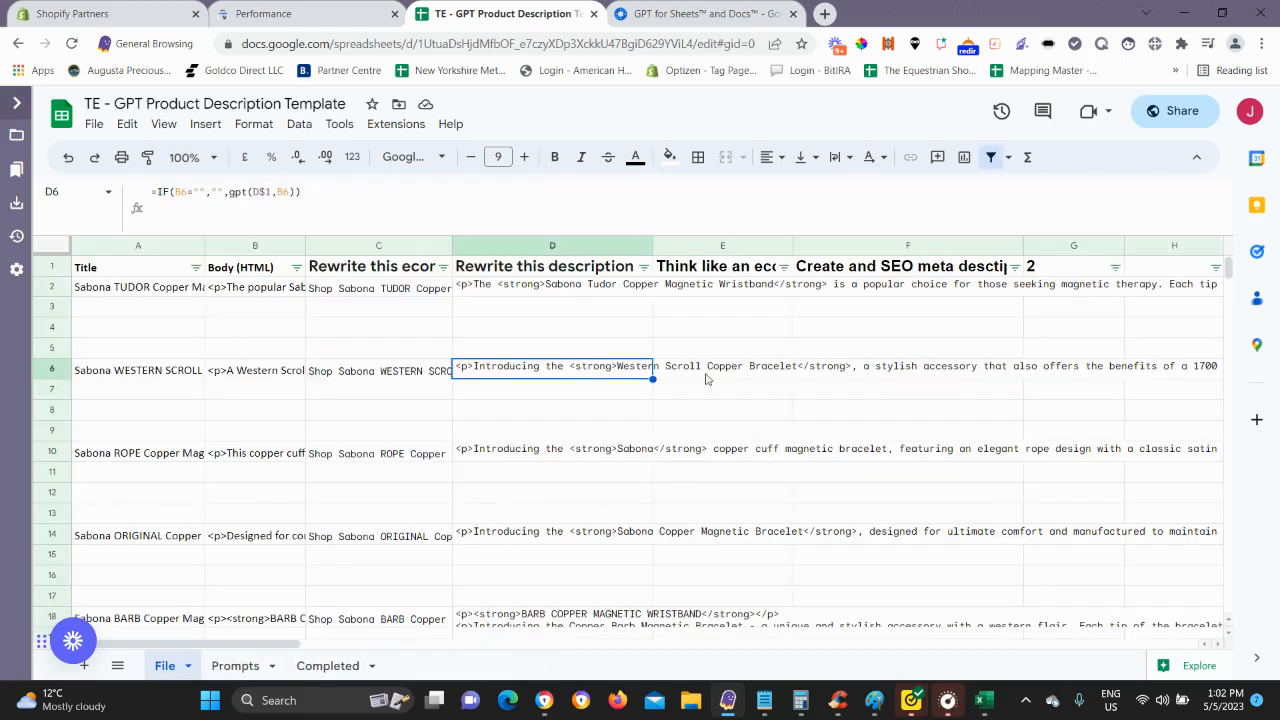
click(705, 287)
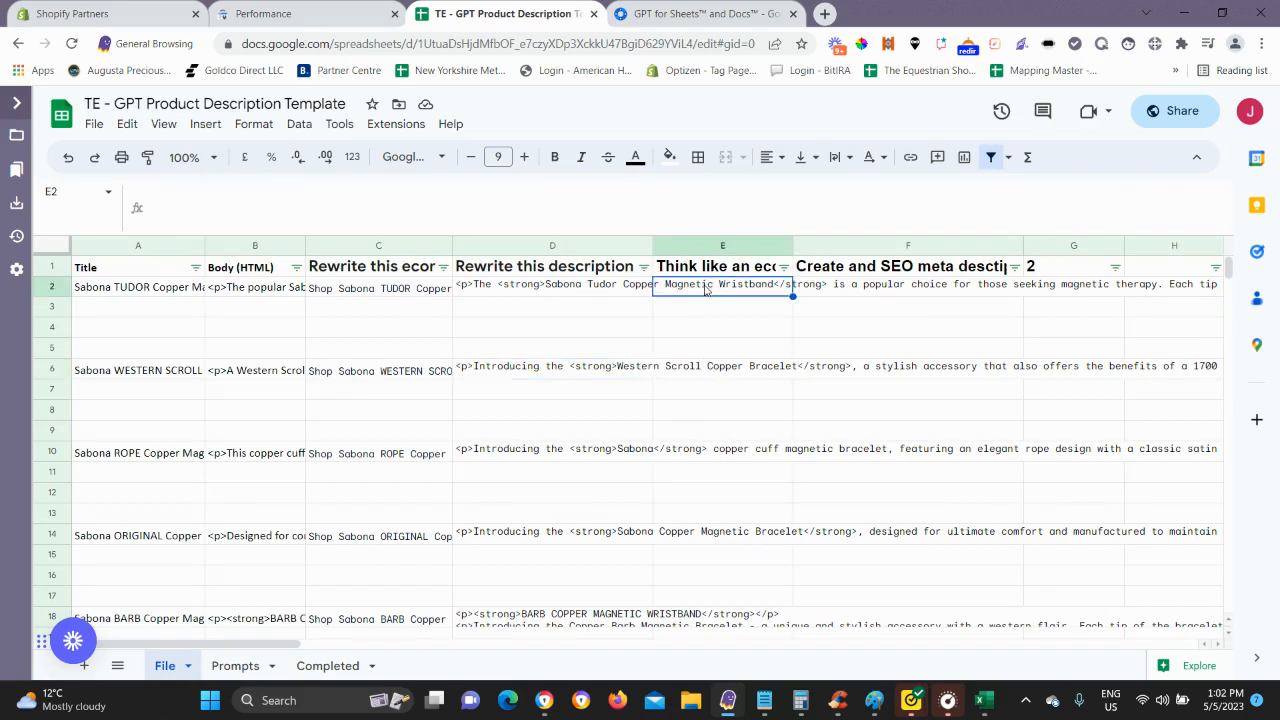
key(ctrl+v)
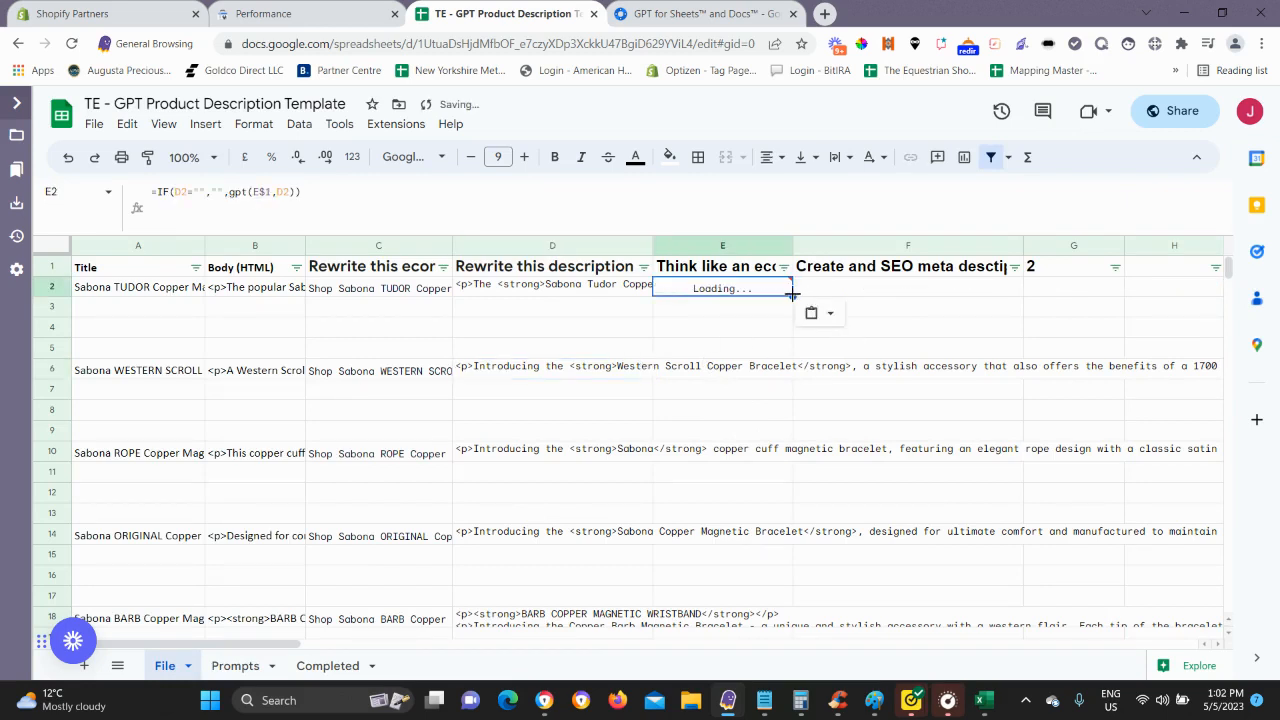
drag(792, 296, 763, 489)
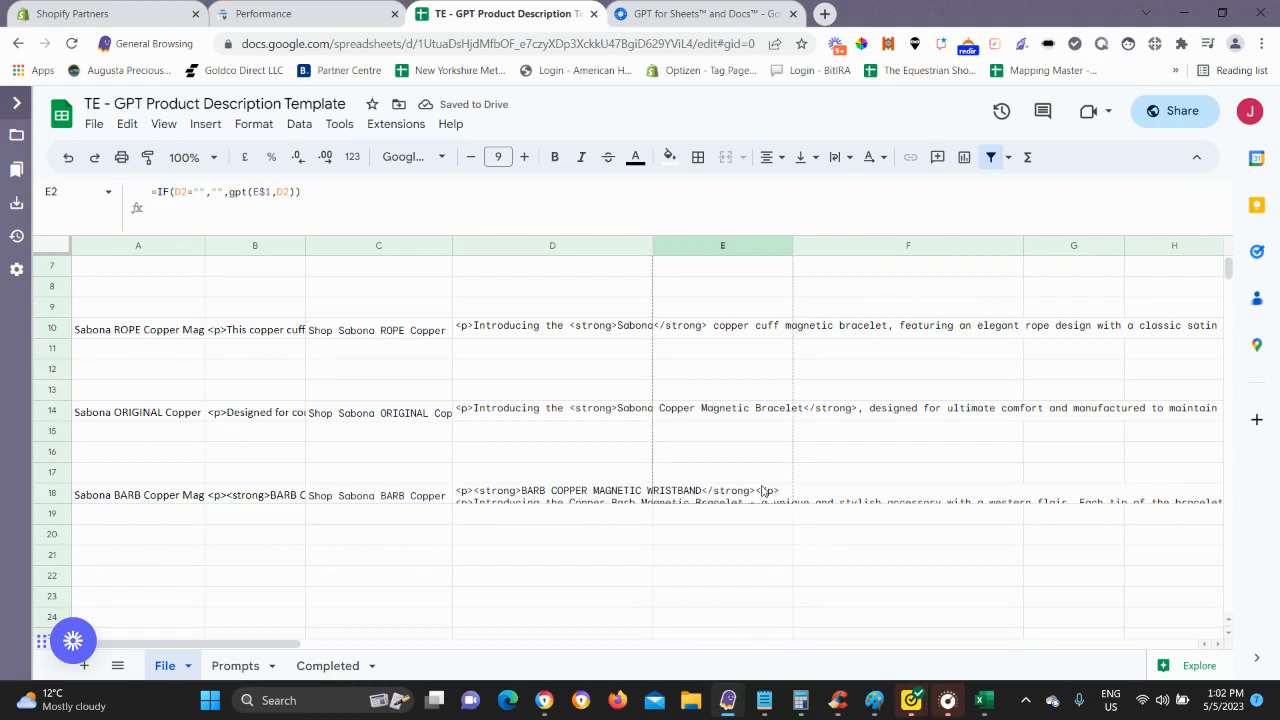
drag(803, 441, 805, 445)
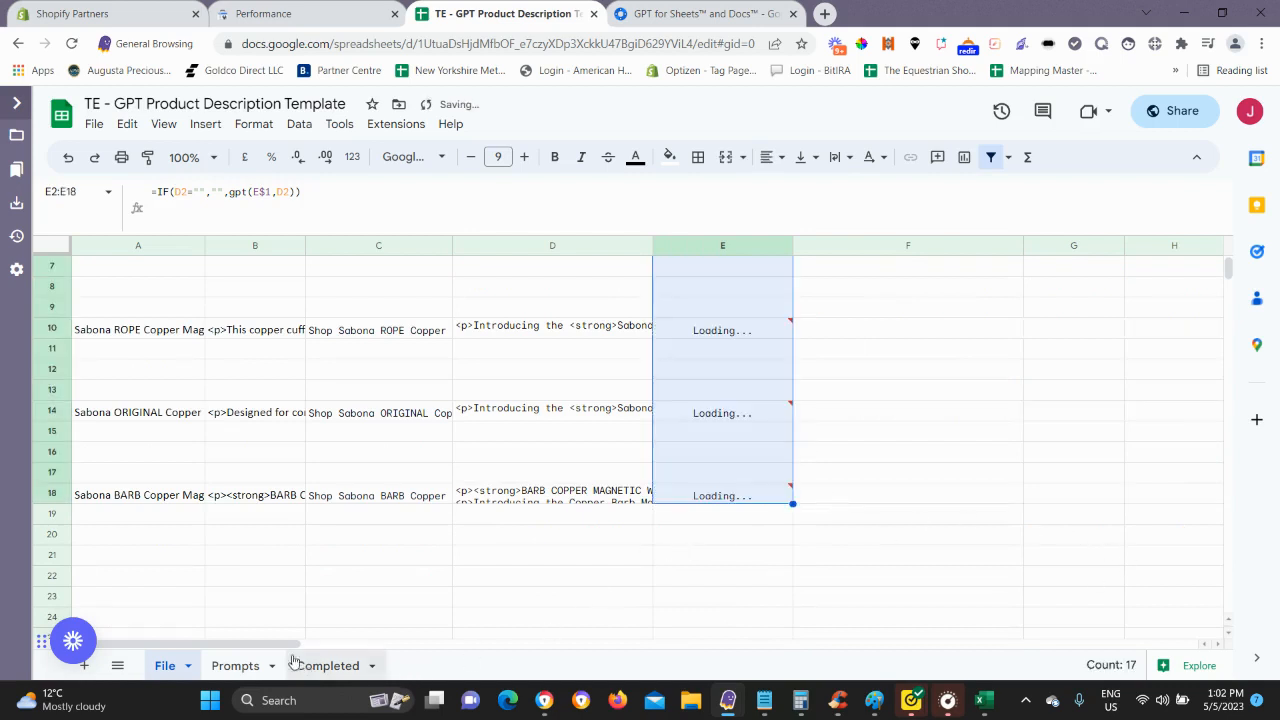
Copy the SEO description formula =IF(D2="","",gpt(F$1,D2)) from D5 of the Prompts sheet into F2 of the File sheet.
click(237, 666)
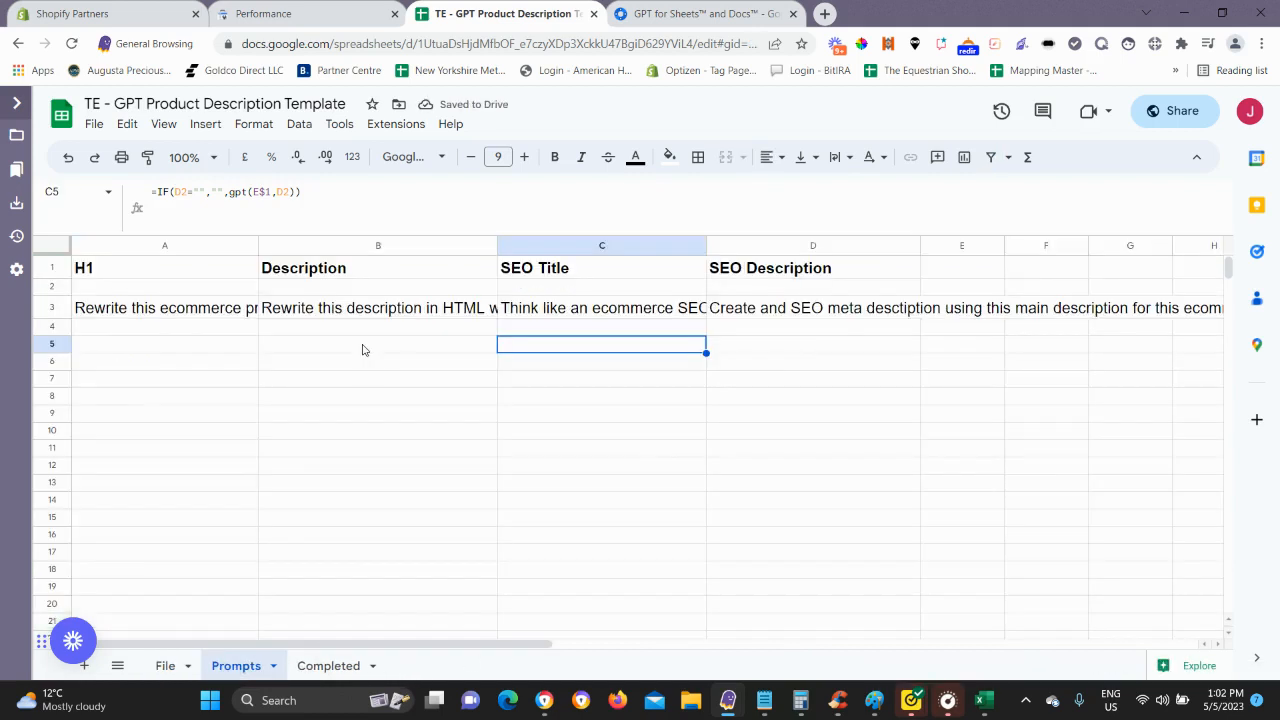
click(758, 352)
drag(279, 192, 139, 192)
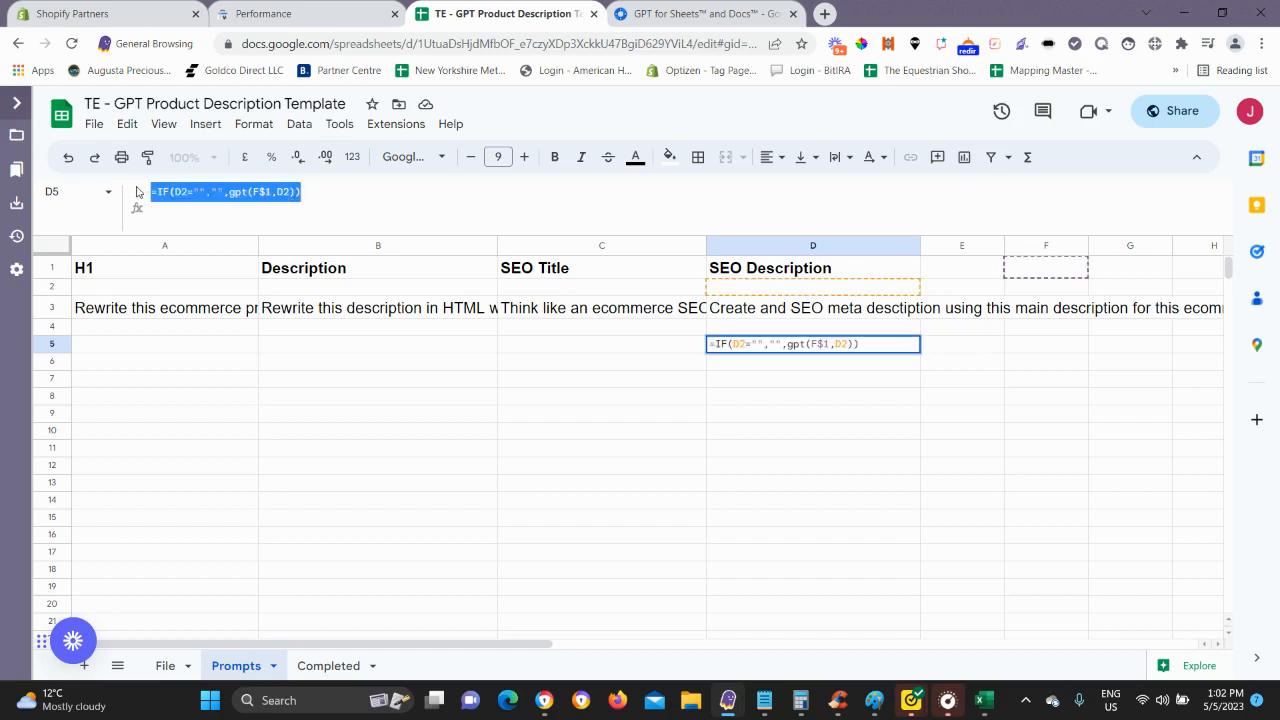
right_click(201, 194)
click(240, 237)
click(165, 668)
scroll(555, 505, up, 2)
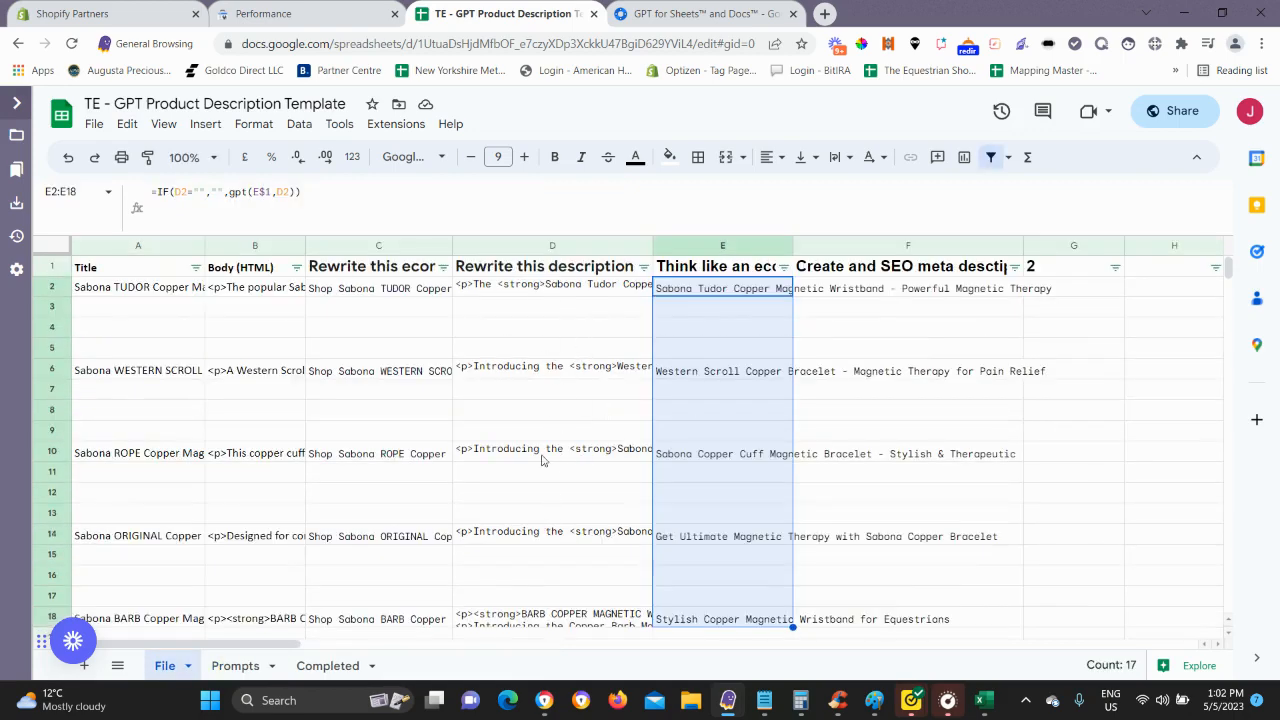
scroll(516, 504, down, 1)
click(848, 292)
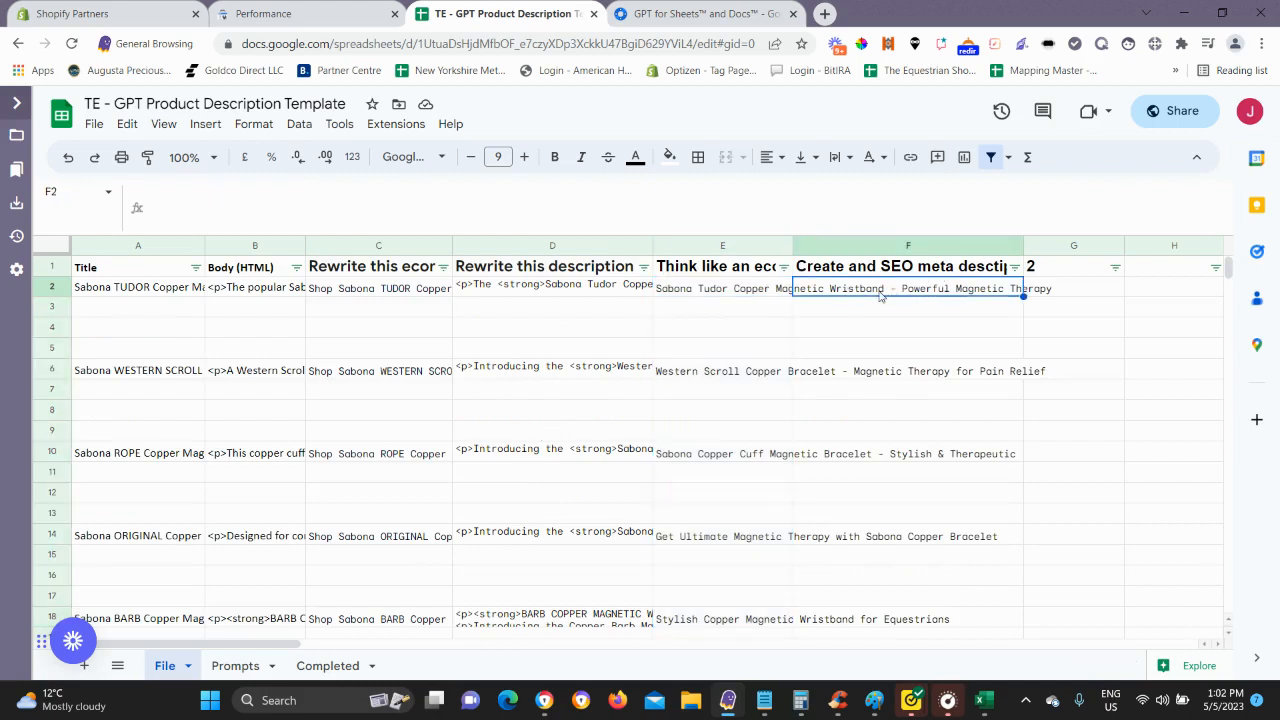
key(ctrl+v)
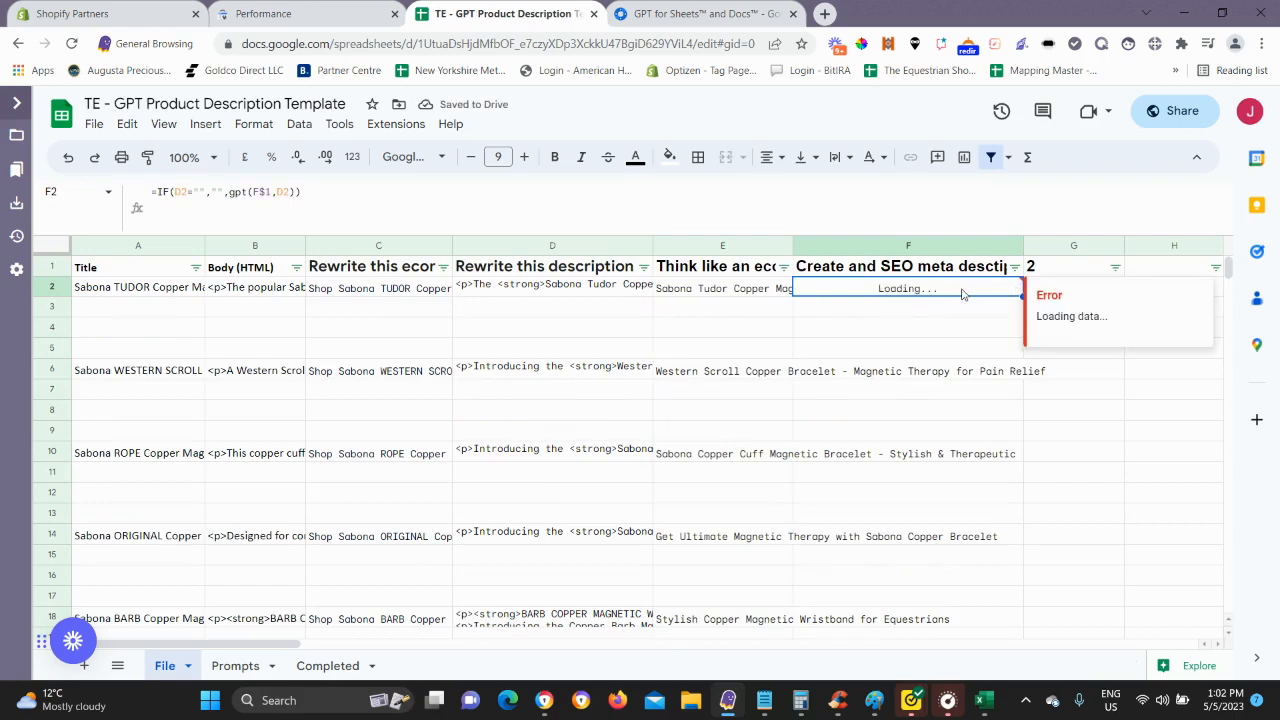
Fill the SEO description formula from F2 down to F18 to generate the remaining meta descriptions.
scroll(760, 394, down, 1)
scroll(722, 496, up, 1)
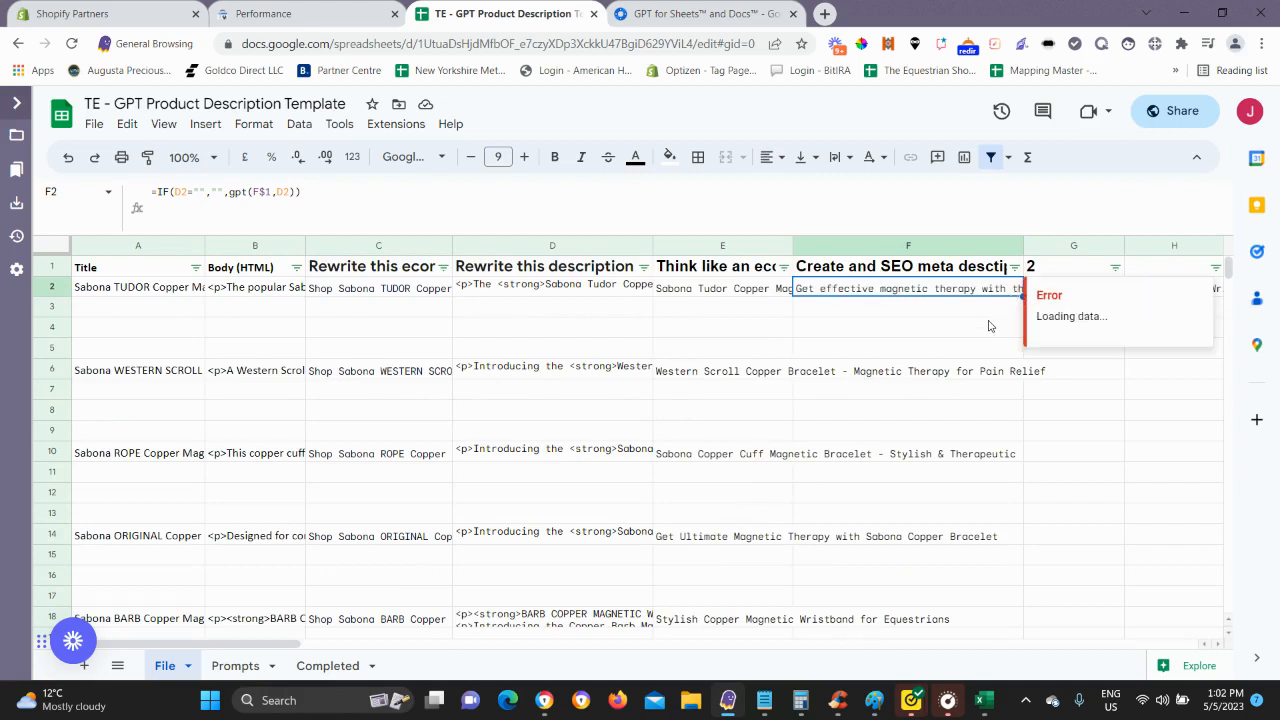
drag(1021, 295, 905, 424)
scroll(860, 466, up, 3)
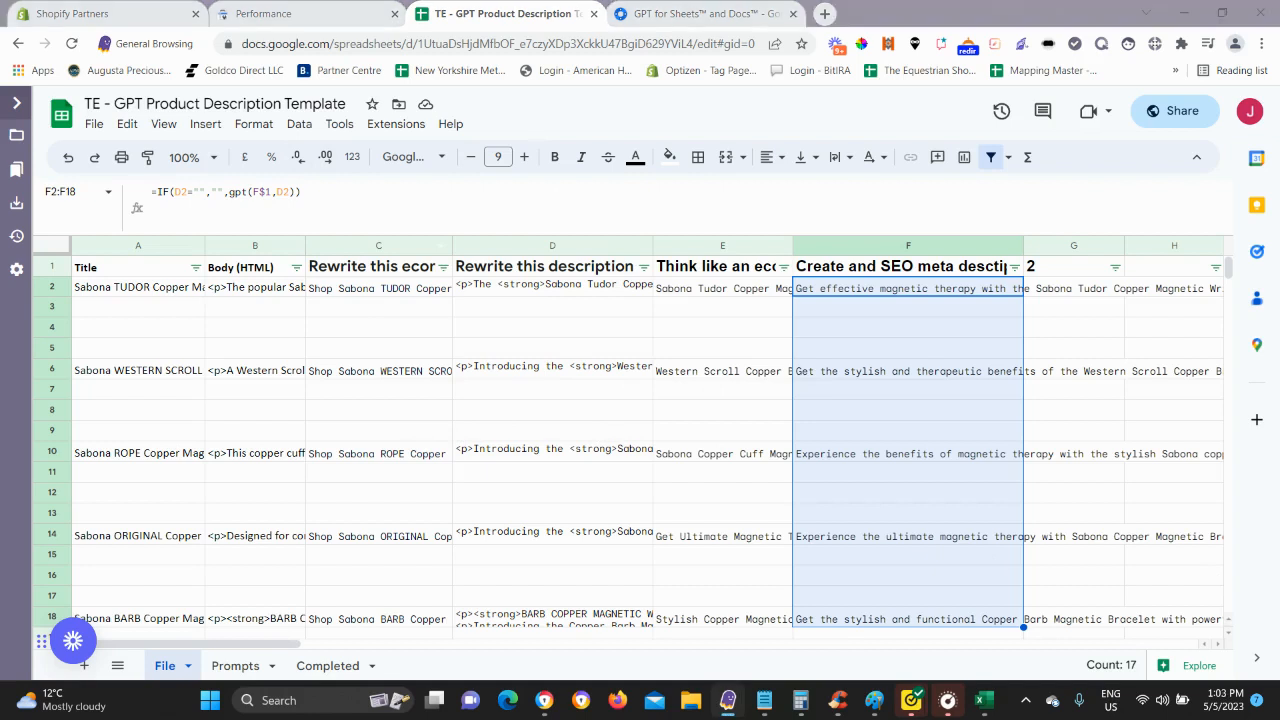
Switch to the store's Sabona bracelets collection, examine the Sabona Tudor wrist band's live description, and return to the collection.
drag(1279, 110, 505, 18)
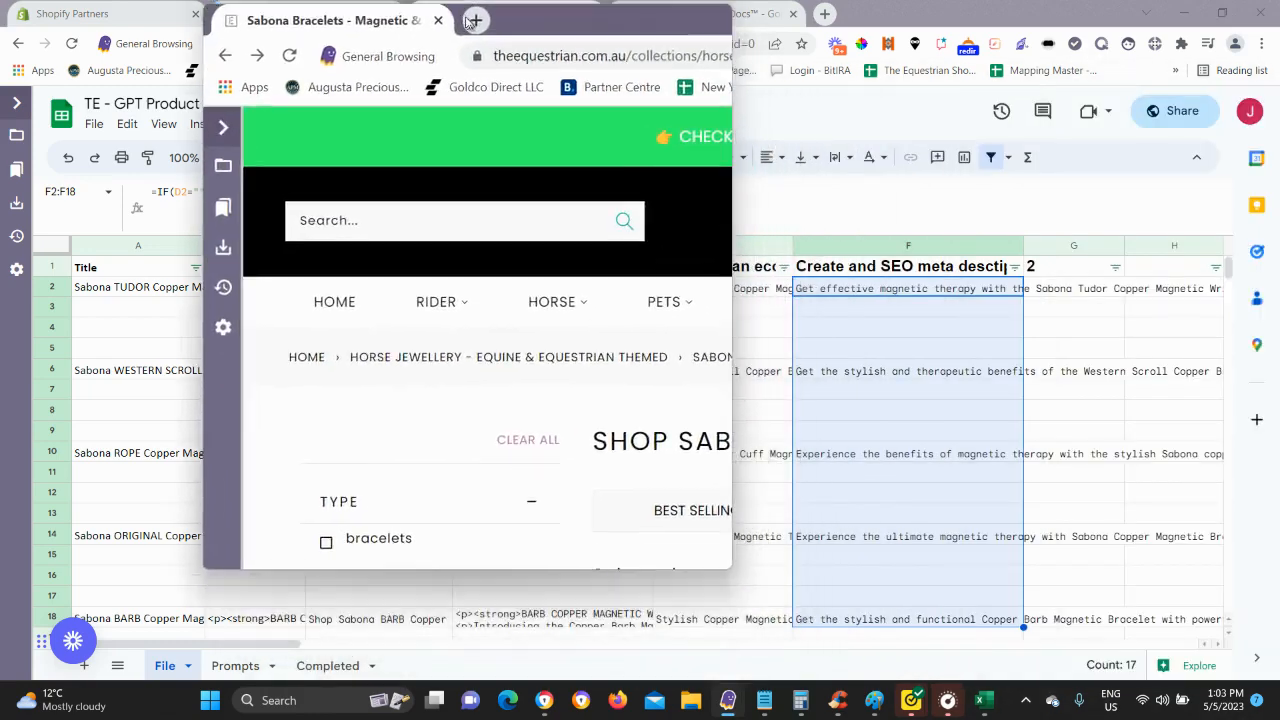
click(672, 15)
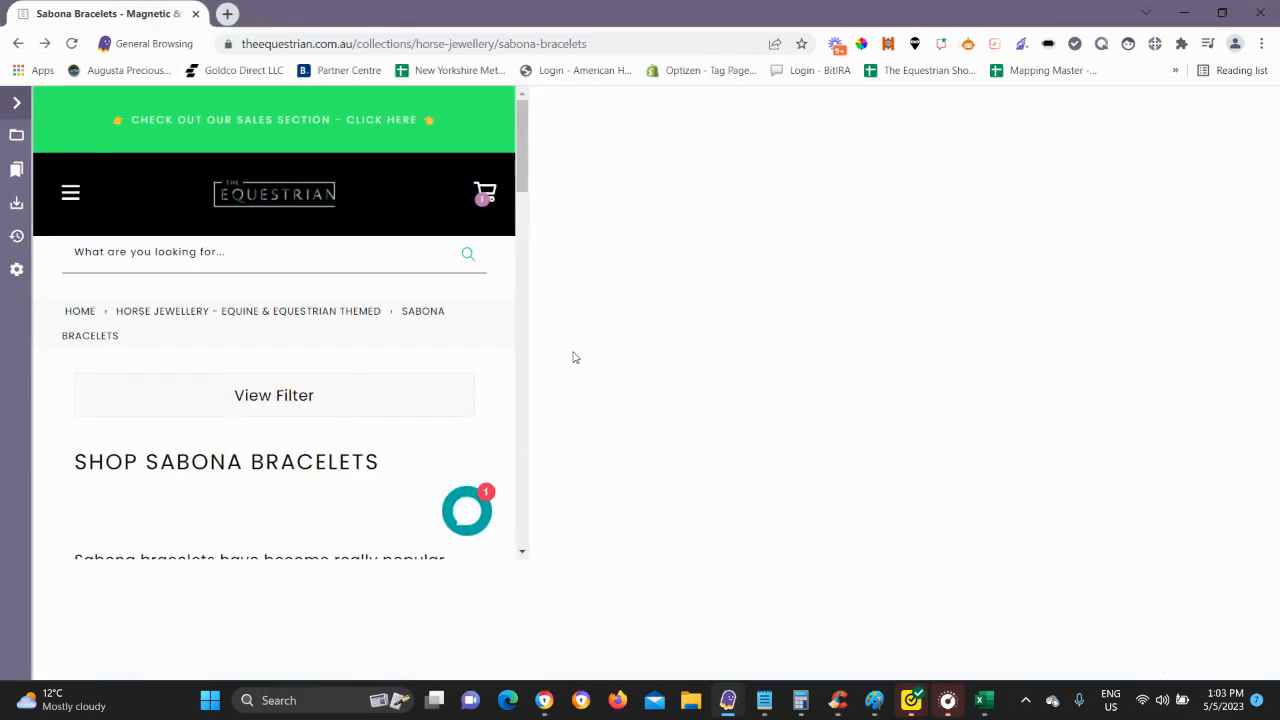
scroll(487, 407, up, 2)
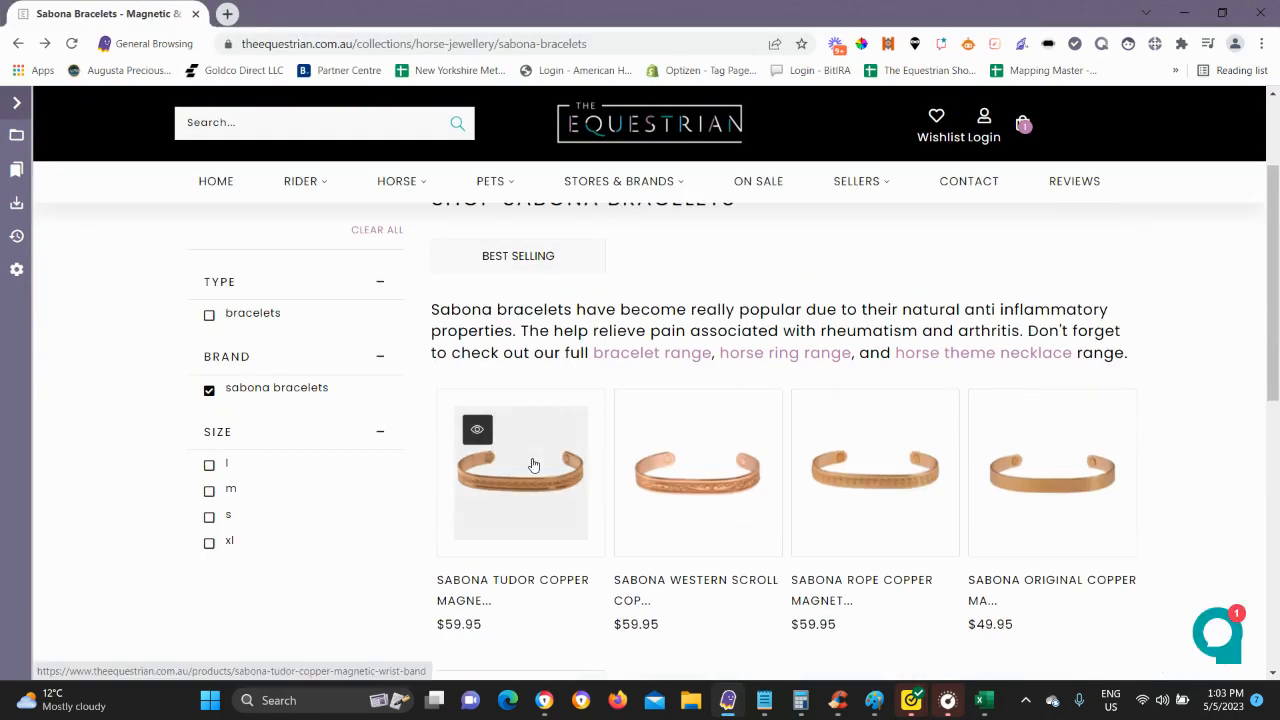
click(533, 465)
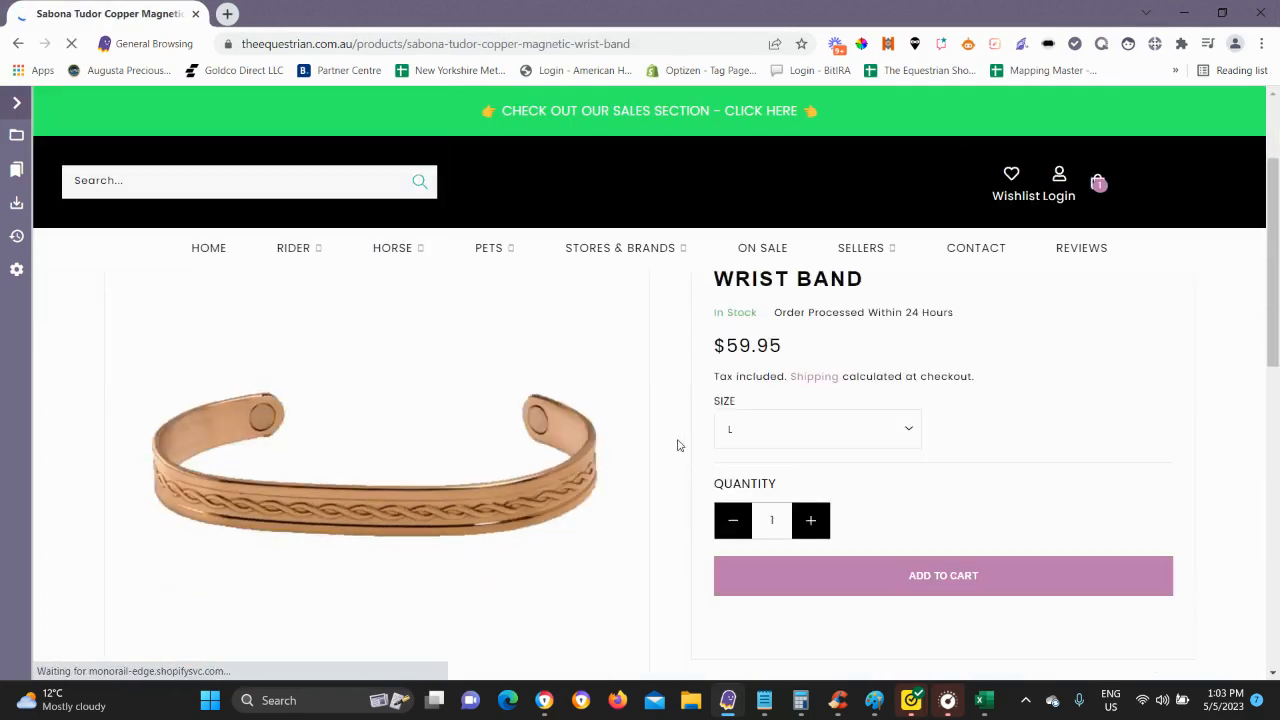
scroll(683, 494, down, 5)
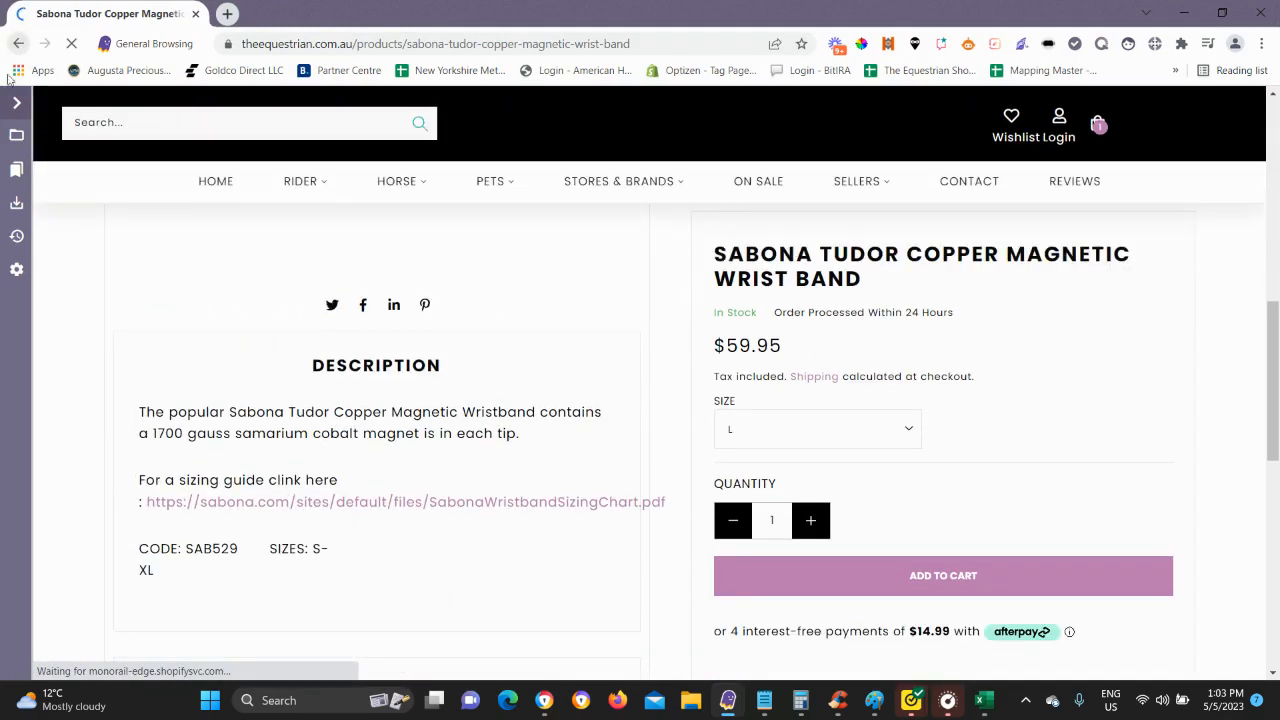
key(alt+Left)
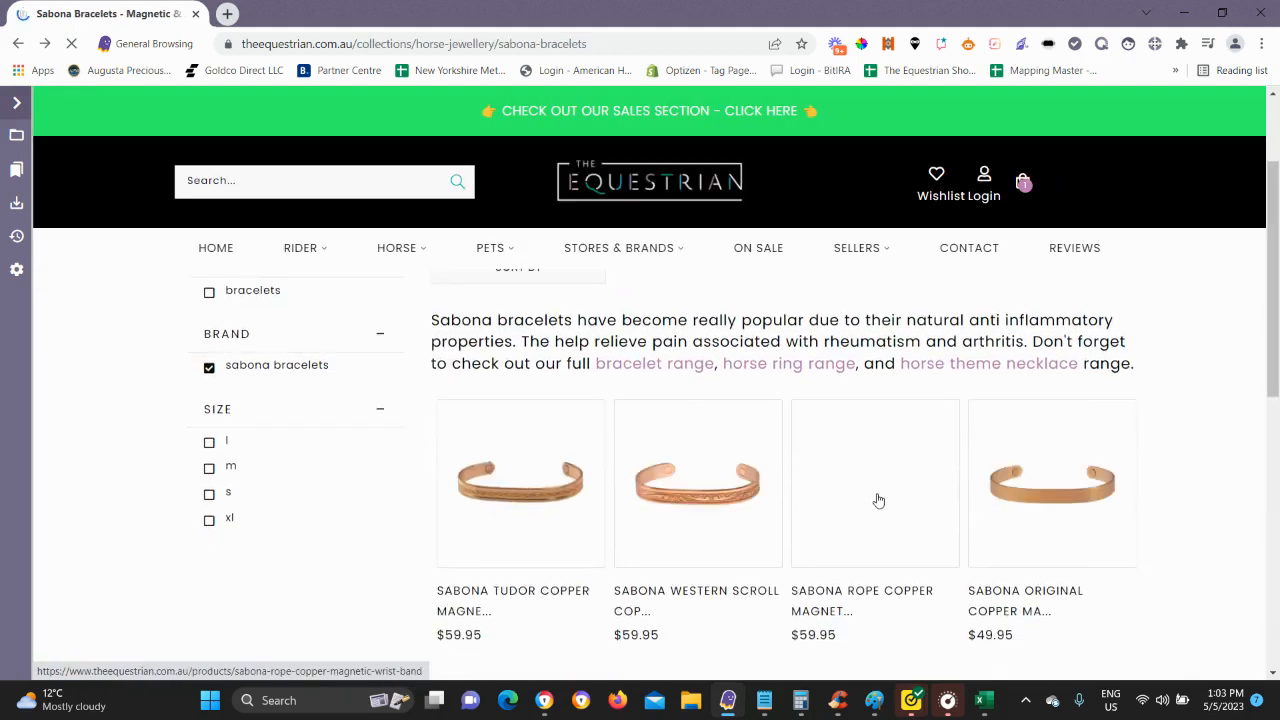
Open the Sabona Barb wrist band from the collection, examine its live description, and return to the GPT Product Description Template spreadsheet.
scroll(681, 545, down, 2)
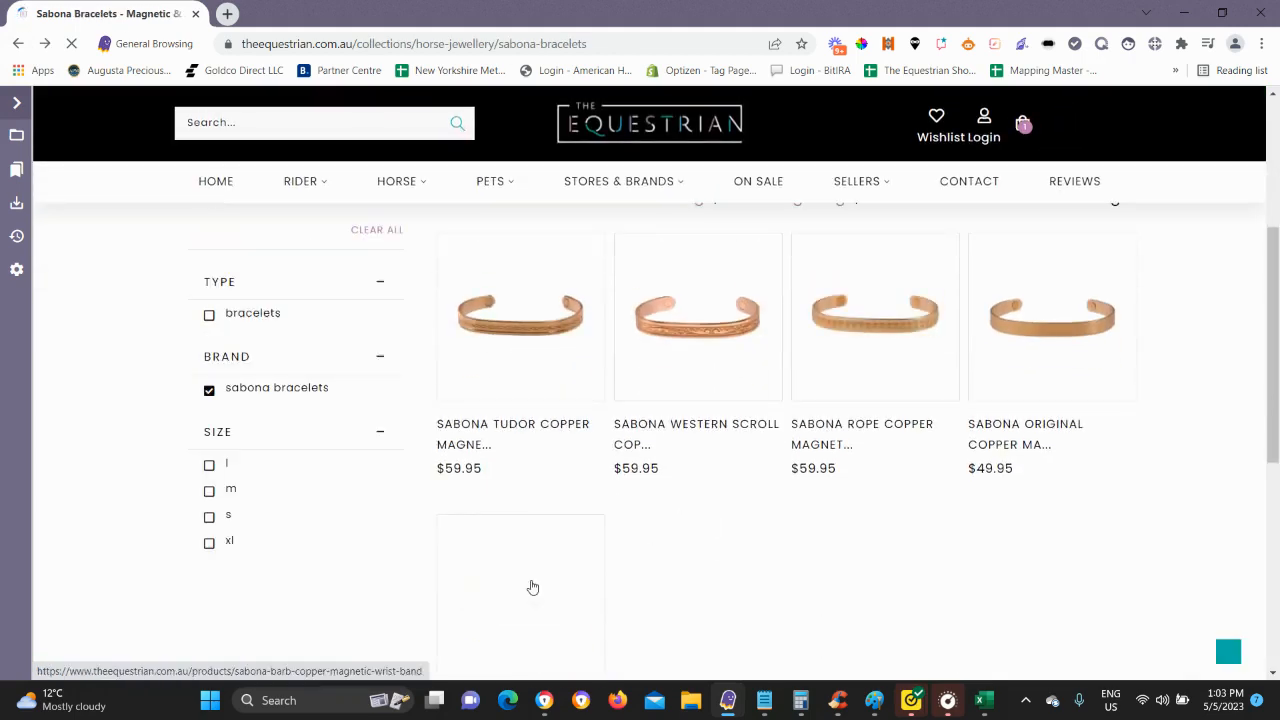
key(alt+Right)
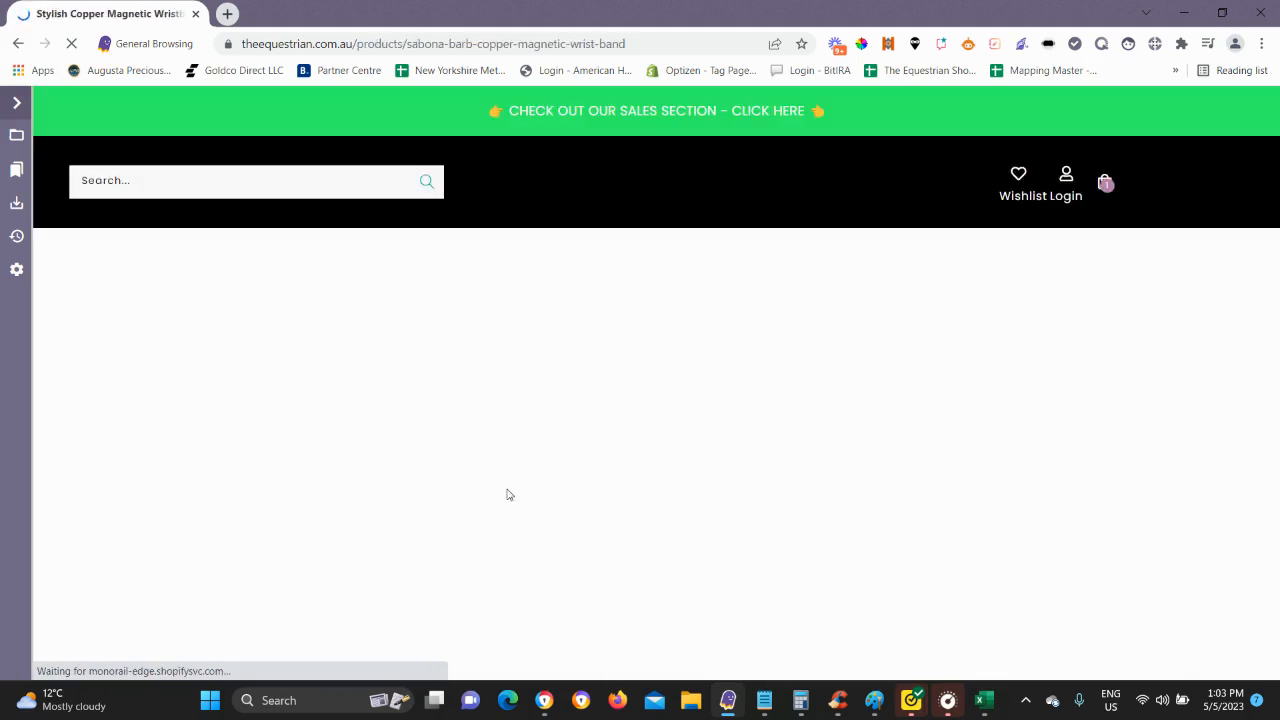
scroll(660, 484, down, 5)
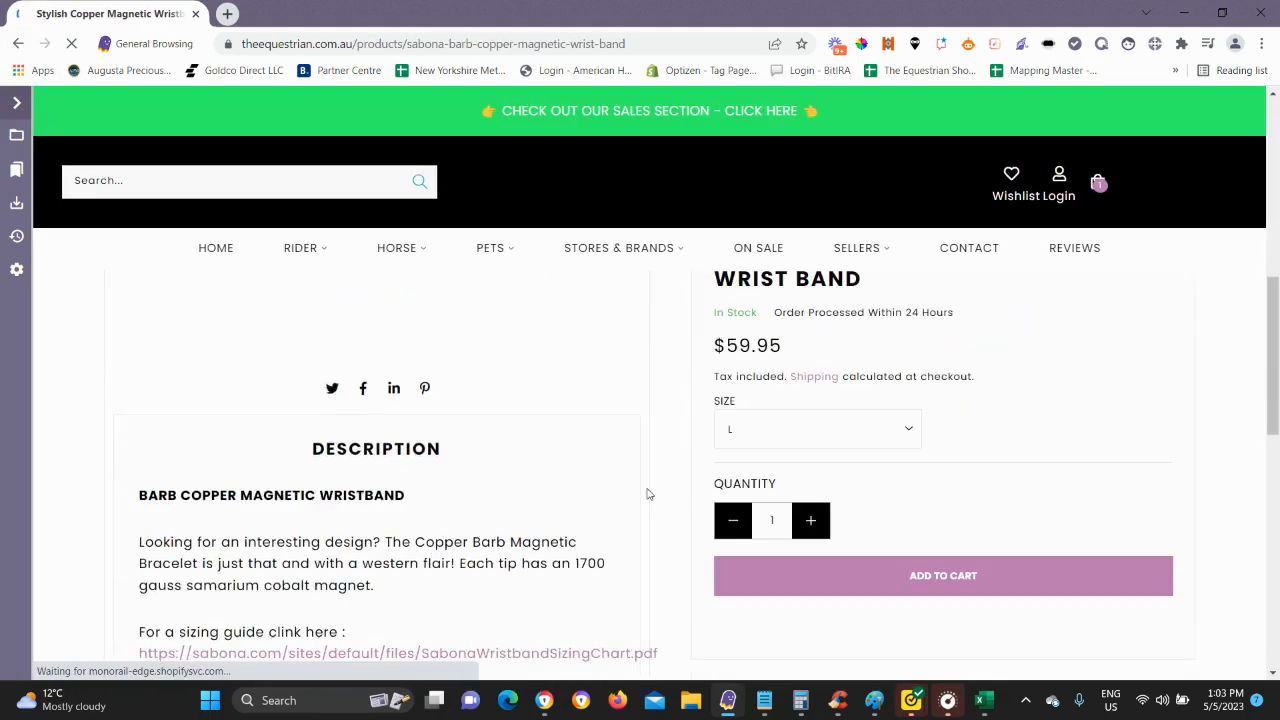
scroll(590, 465, up, 3)
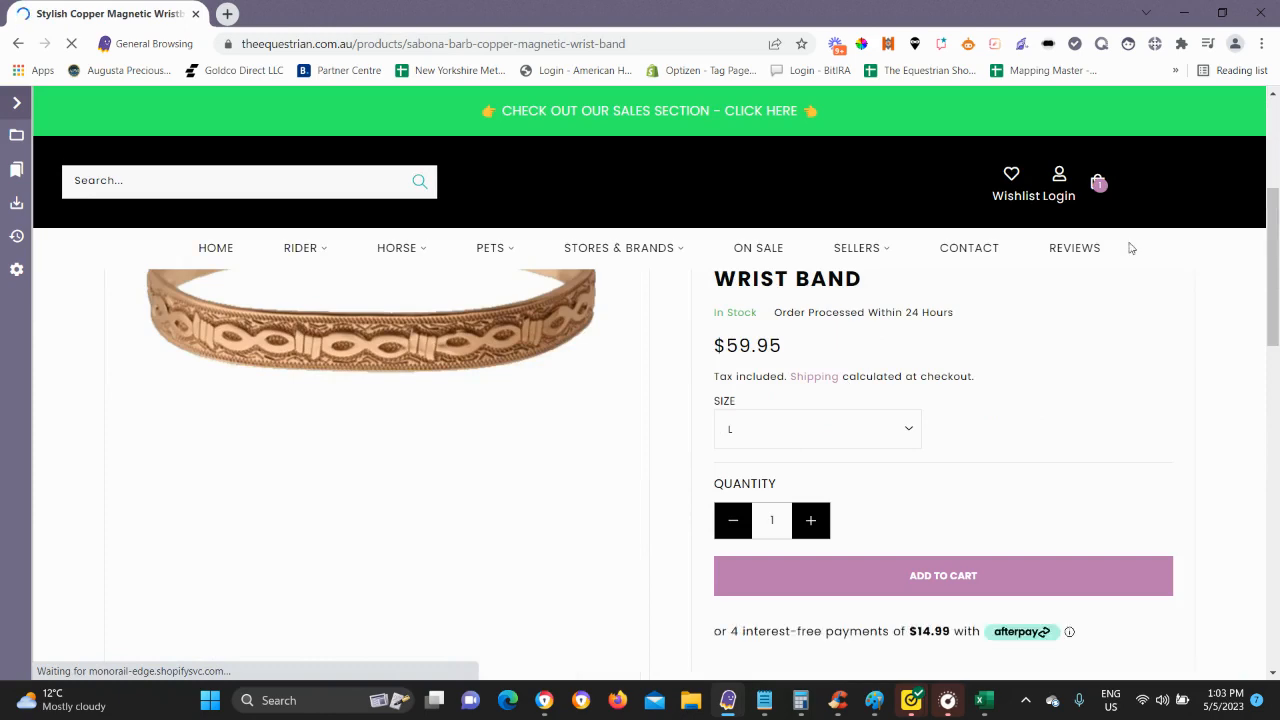
scroll(286, 560, down, 2)
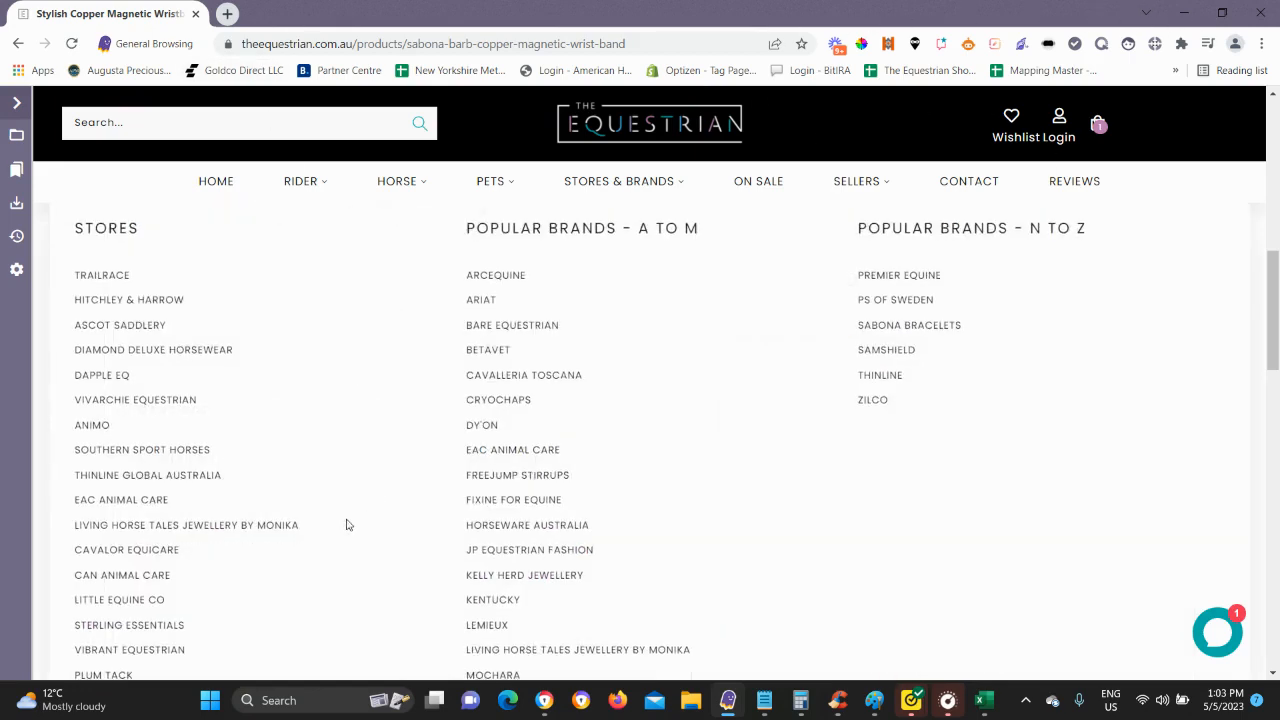
click(1185, 14)
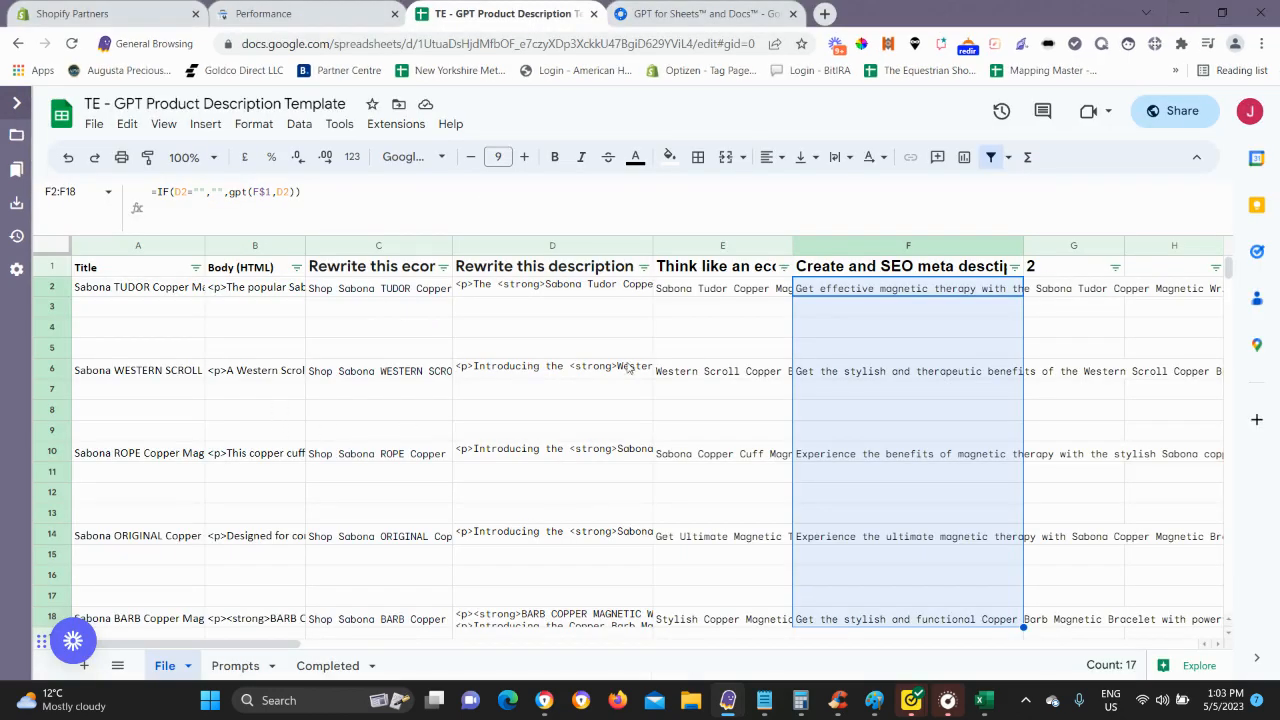
Select the rewritten titles in column C of the File sheet and switch to the products_export_1 (44) workbook in Excel, maximized.
mouse_move(1279, 52)
mouse_down()
mouse_move(1260, 52)
mouse_move(1279, 52)
mouse_up()
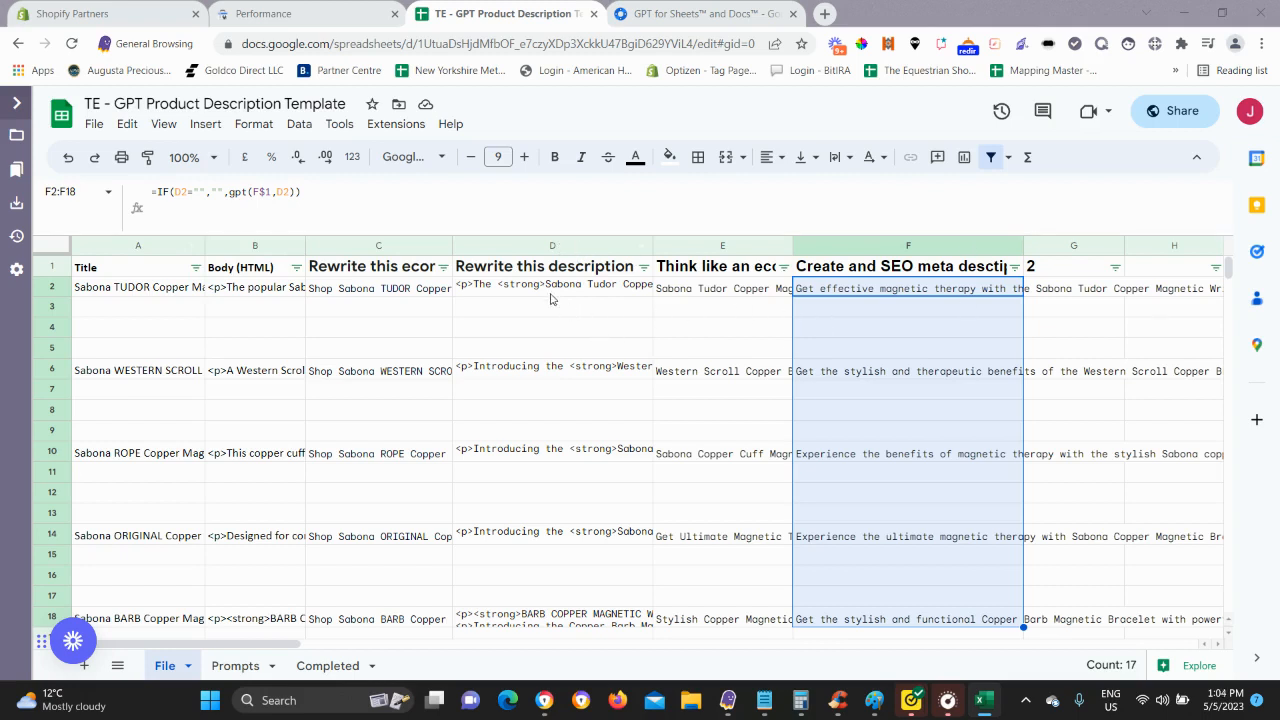
click(374, 244)
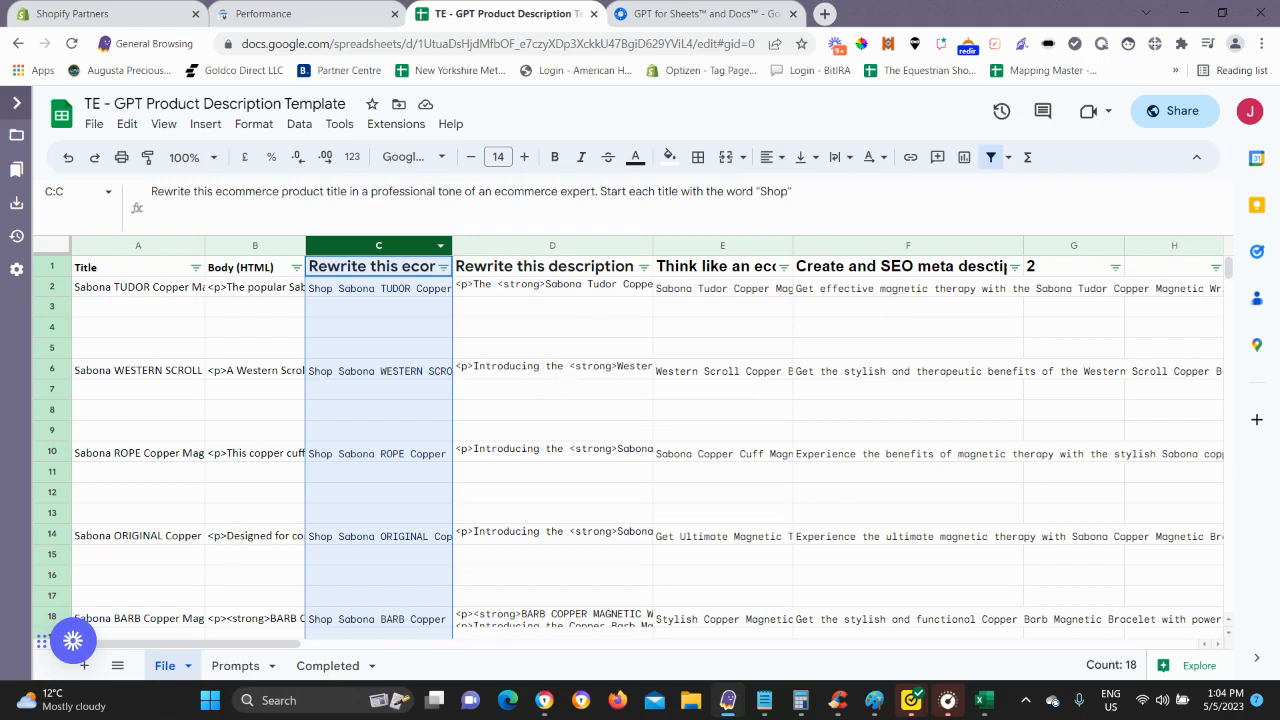
key(alt+Tab)
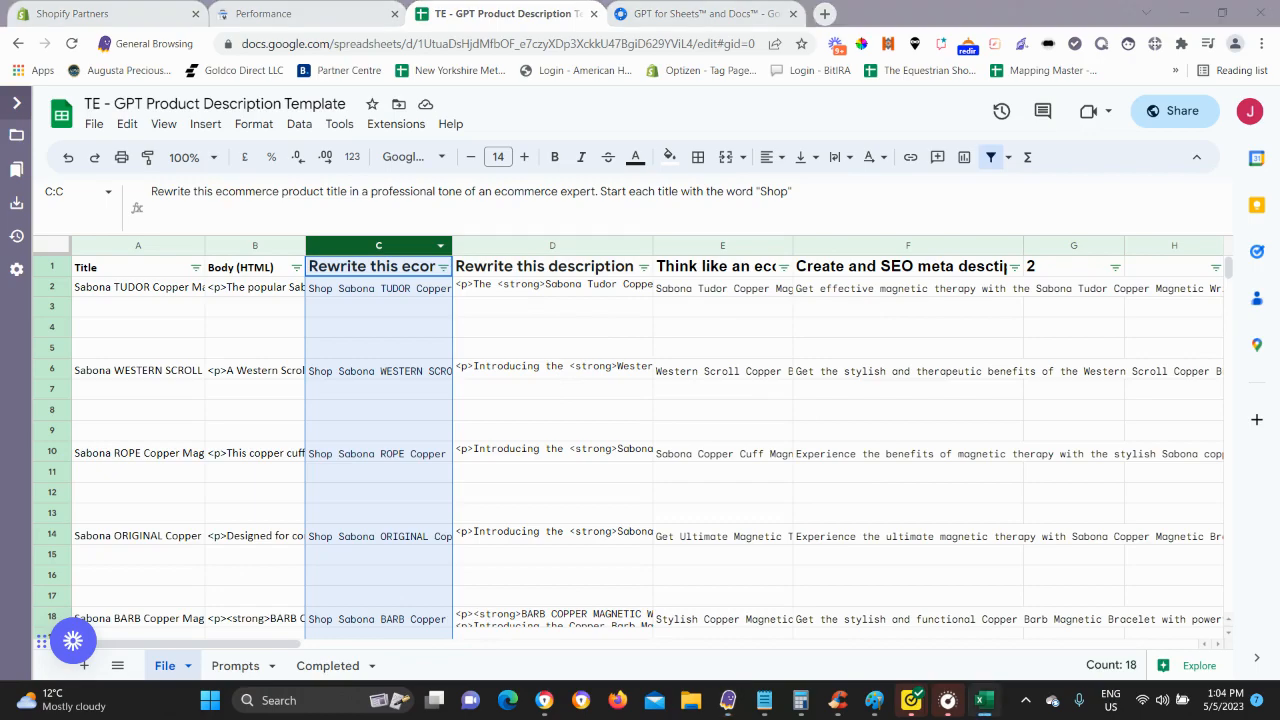
drag(1279, 85, 379, 68)
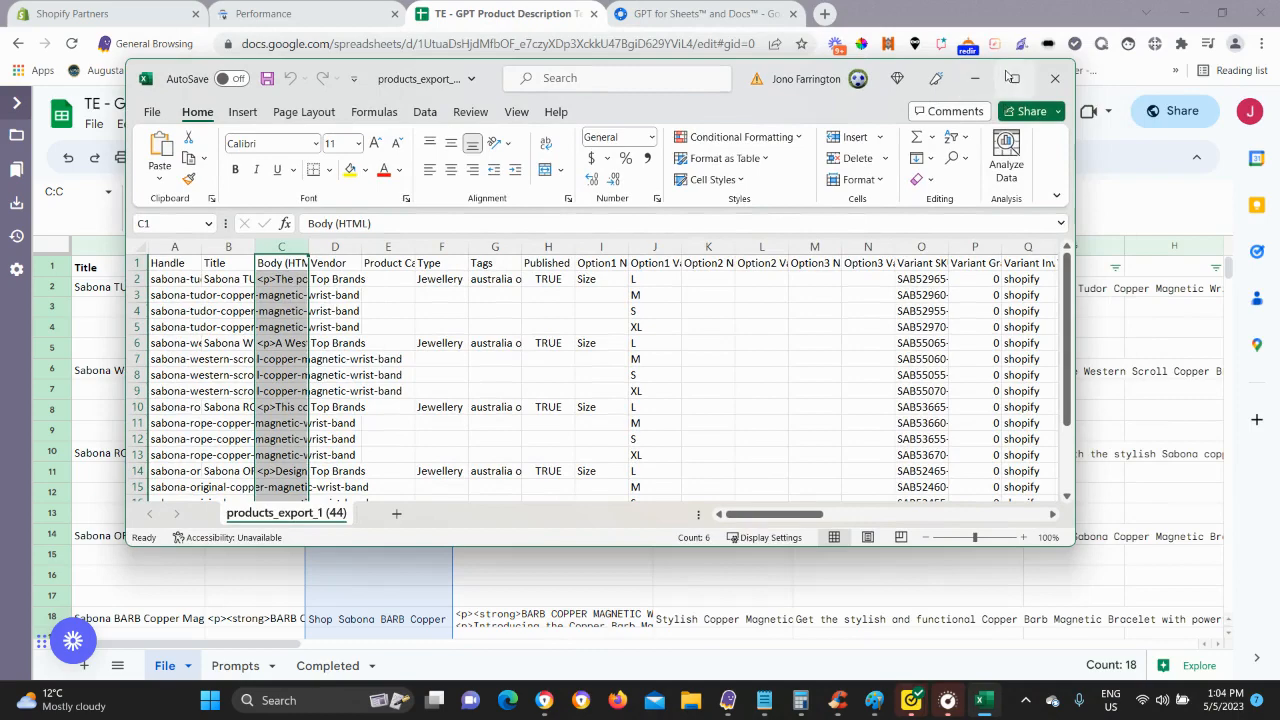
click(1012, 77)
Clear the Title column B of the export and try to paste the rewritten titles over it.
click(103, 188)
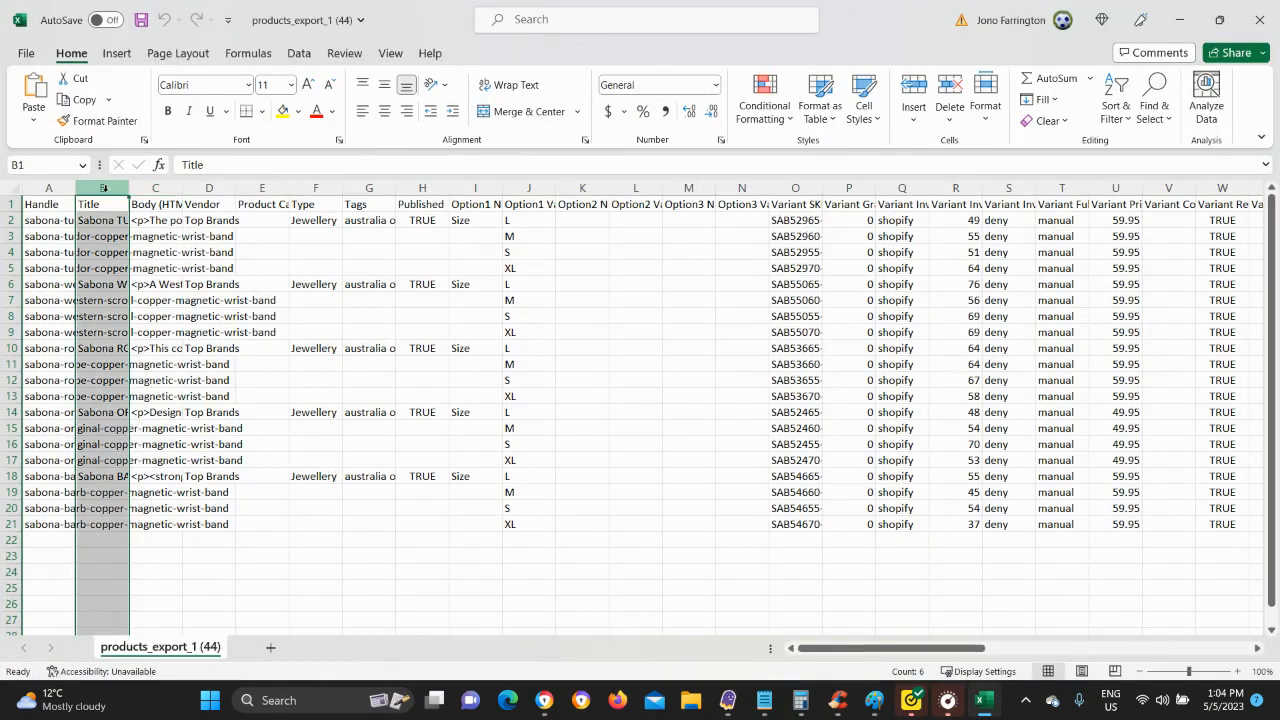
key(Delete)
click(176, 530)
click(101, 188)
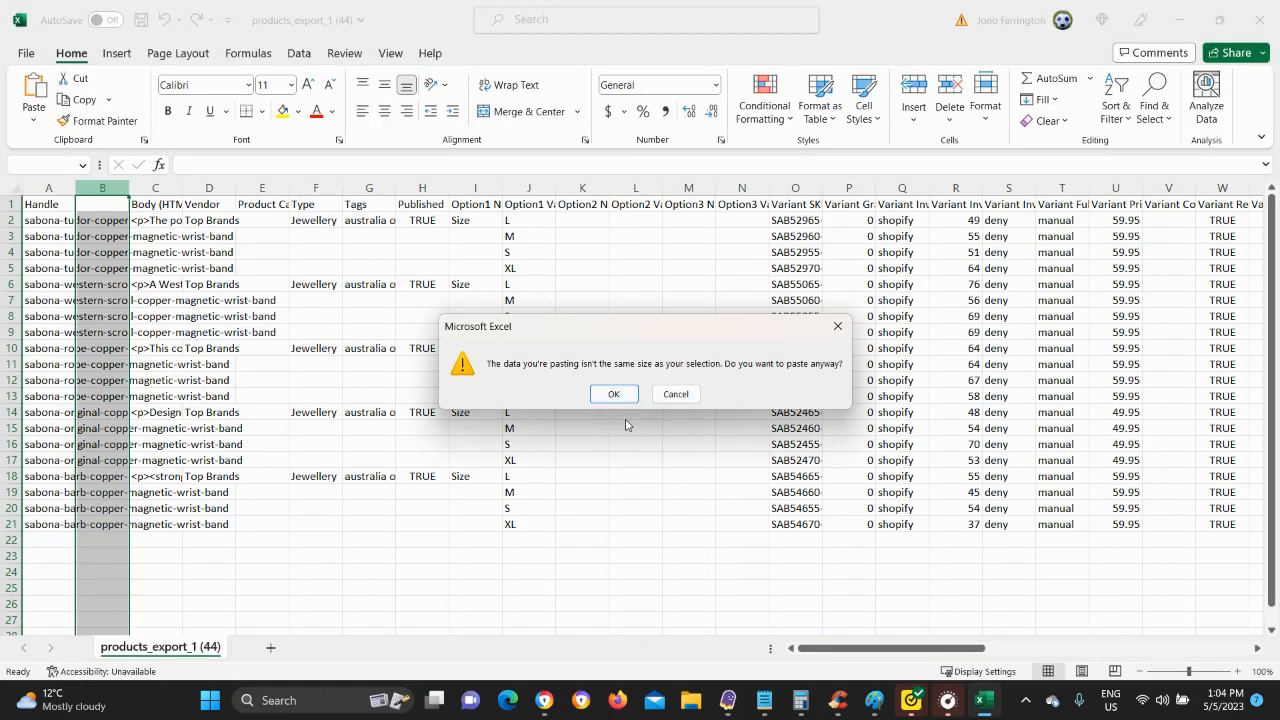
click(612, 394)
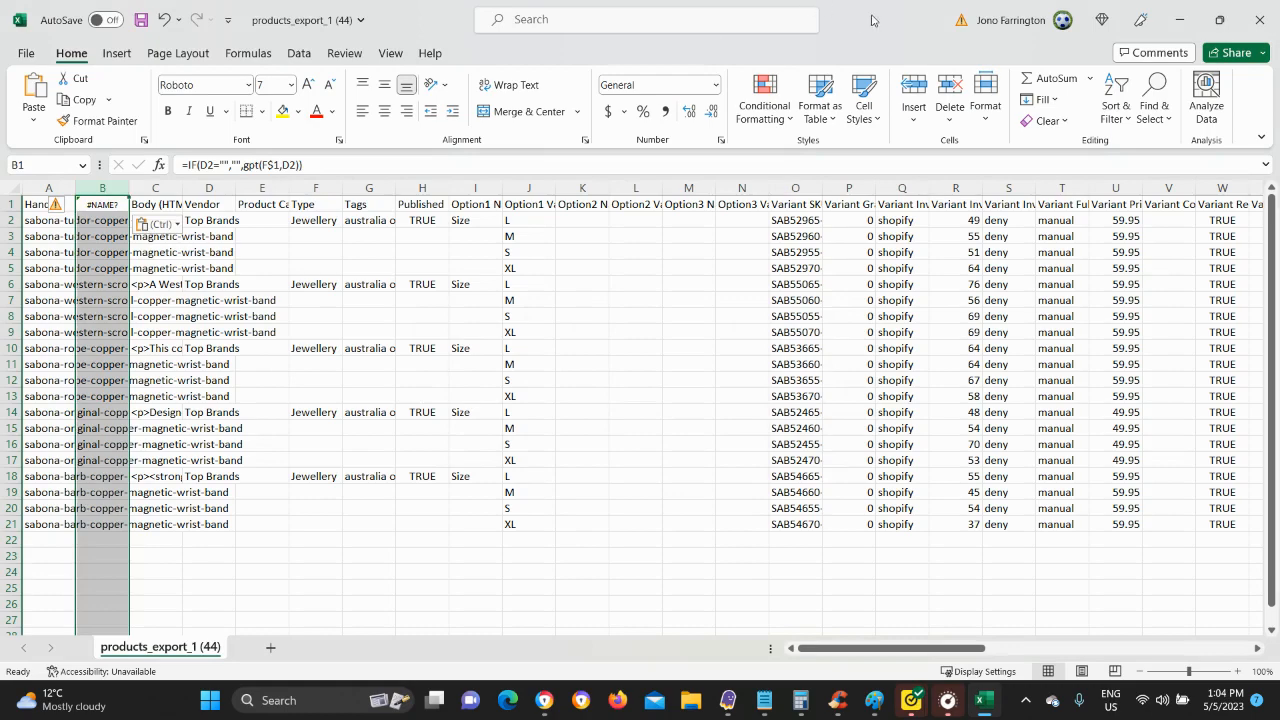
Recopy column C from the File sheet and paste it over column B of the products export, accepting the differing selection size.
drag(877, 24, 1279, 150)
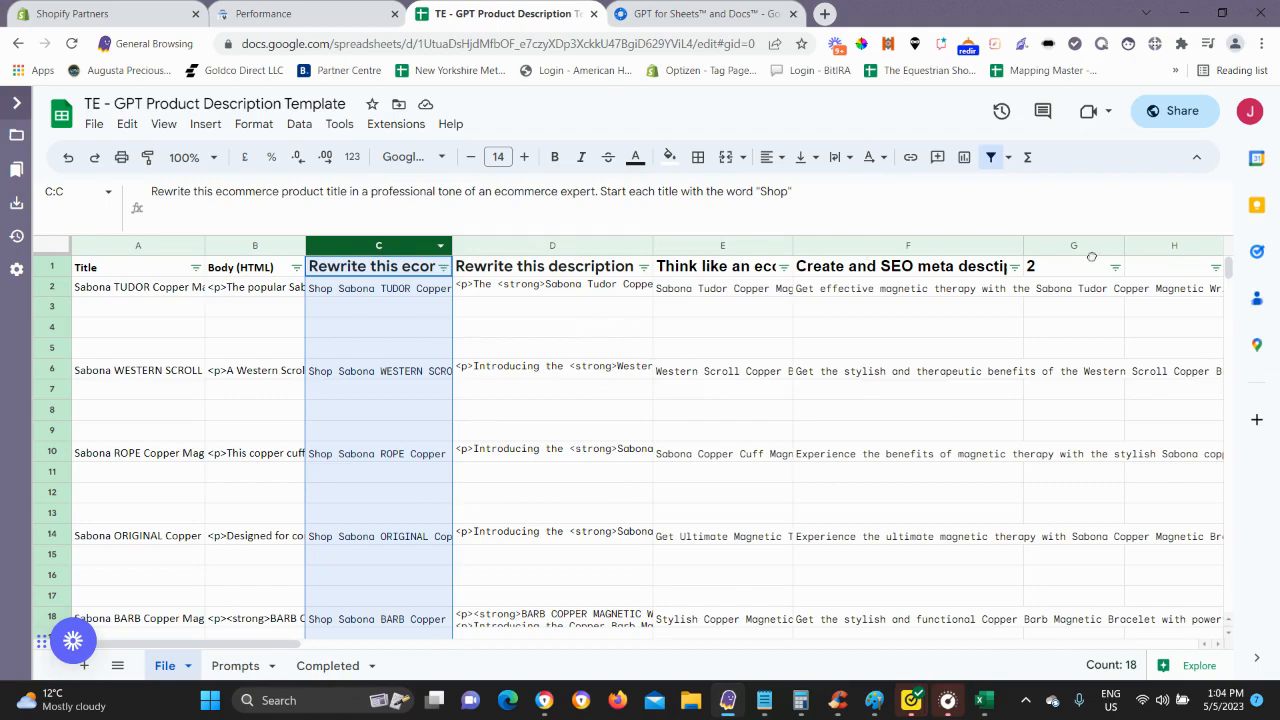
drag(1279, 150, 240, 1)
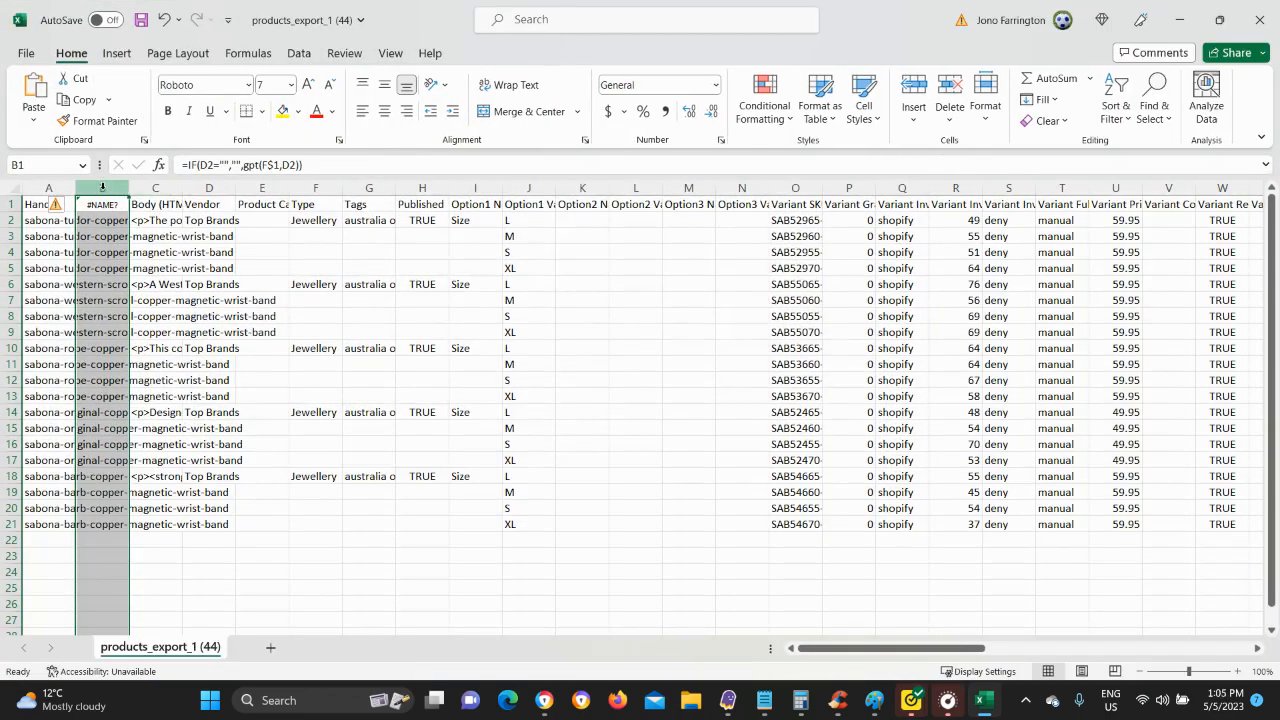
key(Delete)
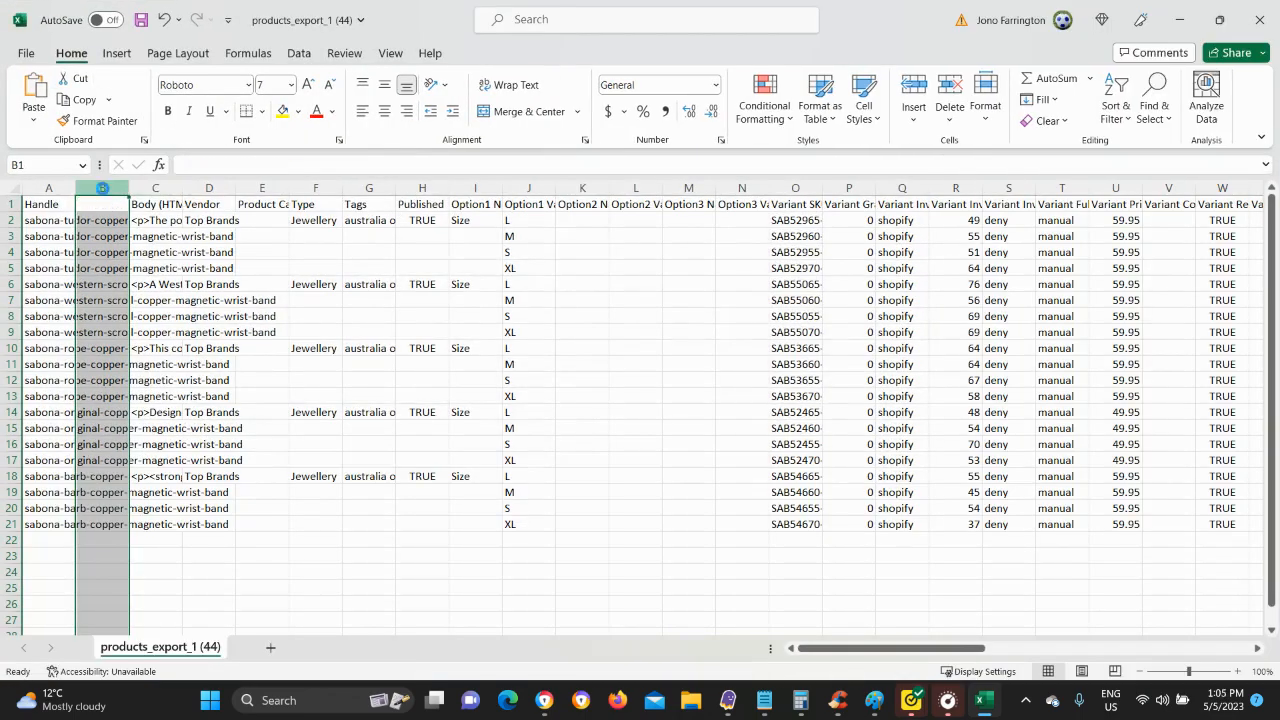
key(ctrl+v)
click(609, 393)
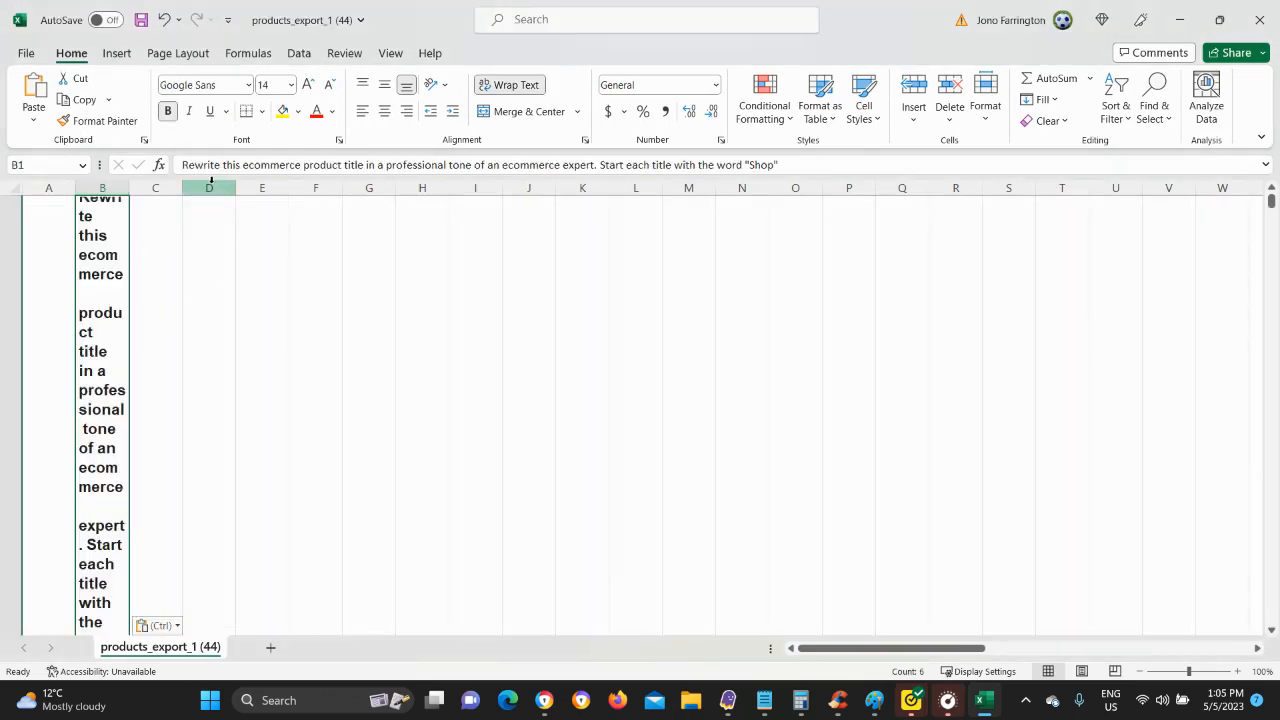
Replace the prompt text in header cell B1 of the export with Title.
scroll(72, 376, down, 2)
scroll(112, 320, up, 2)
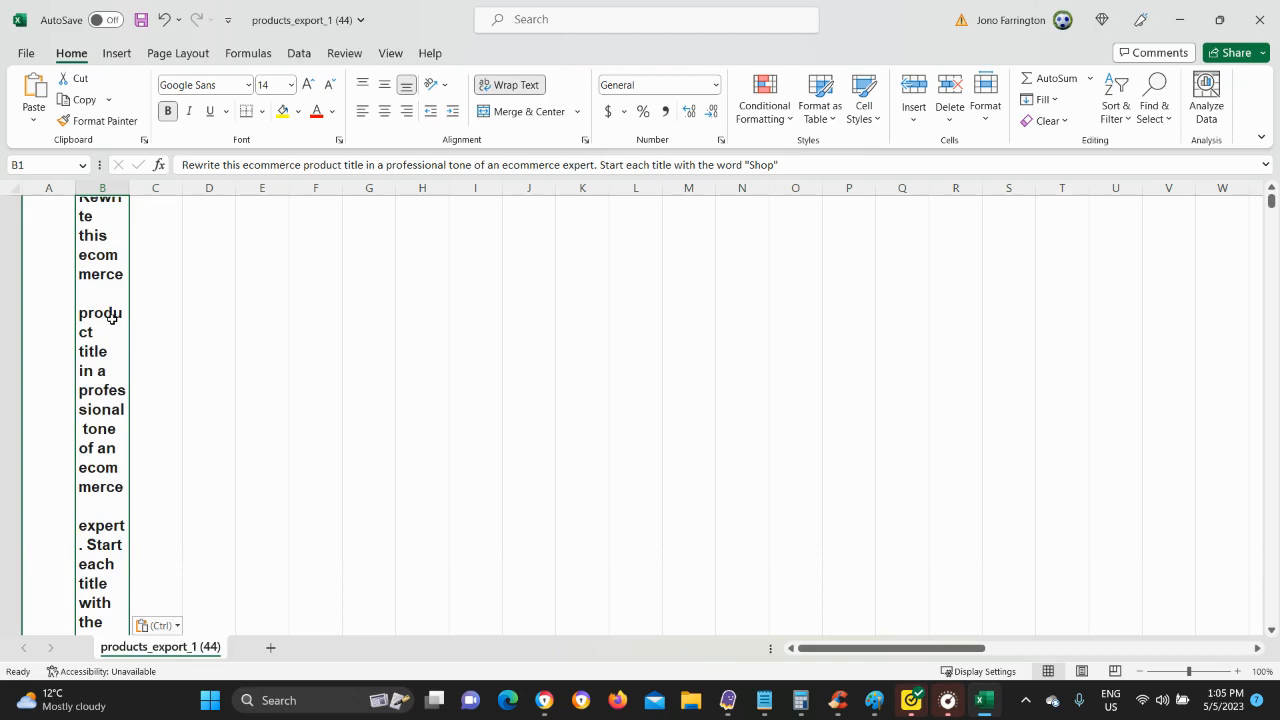
text(Title)
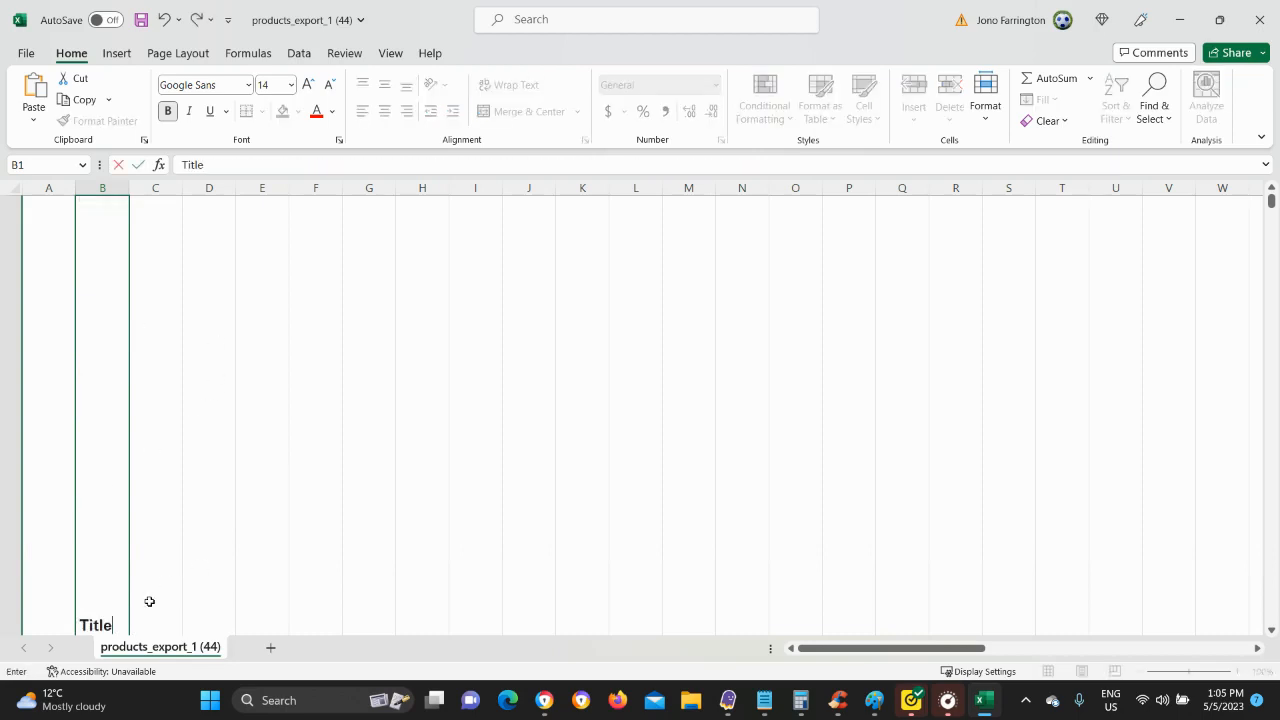
drag(217, 549, 240, 480)
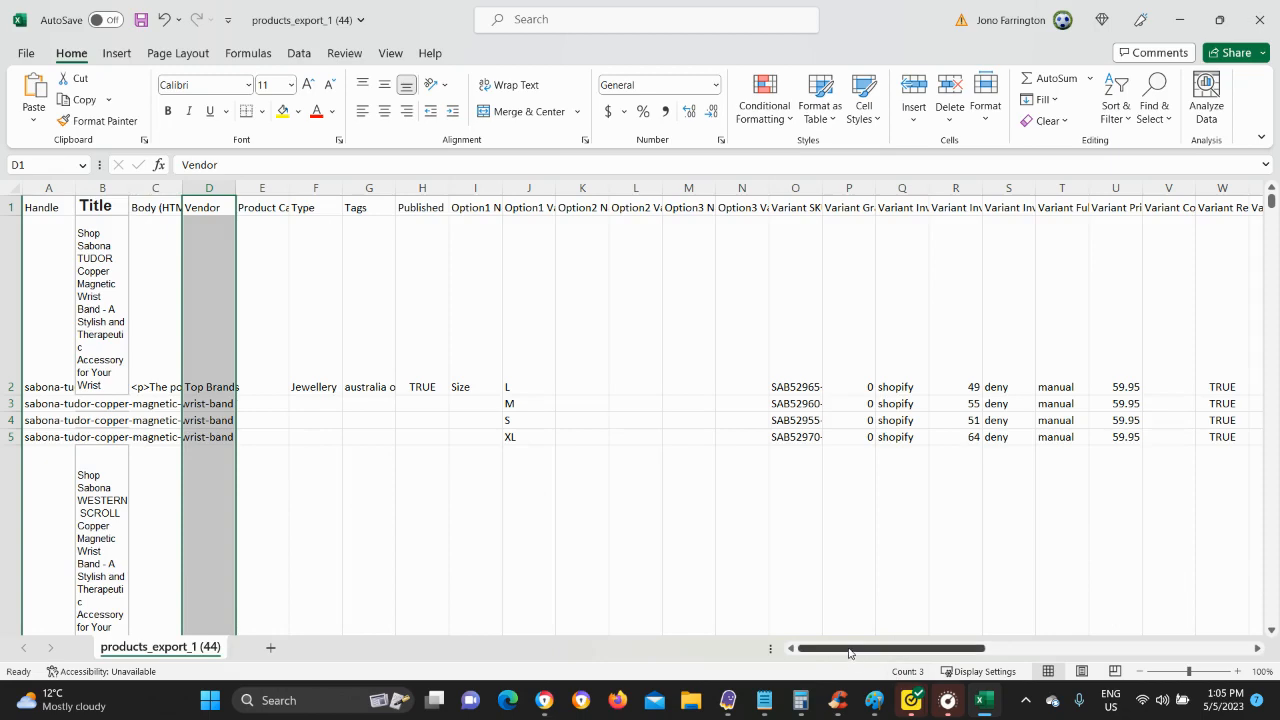
Replace the SEO Title column AD and SEO Description column AE with the rewritten meta content, and review the Title and Body (HTML) columns.
drag(856, 648, 1000, 640)
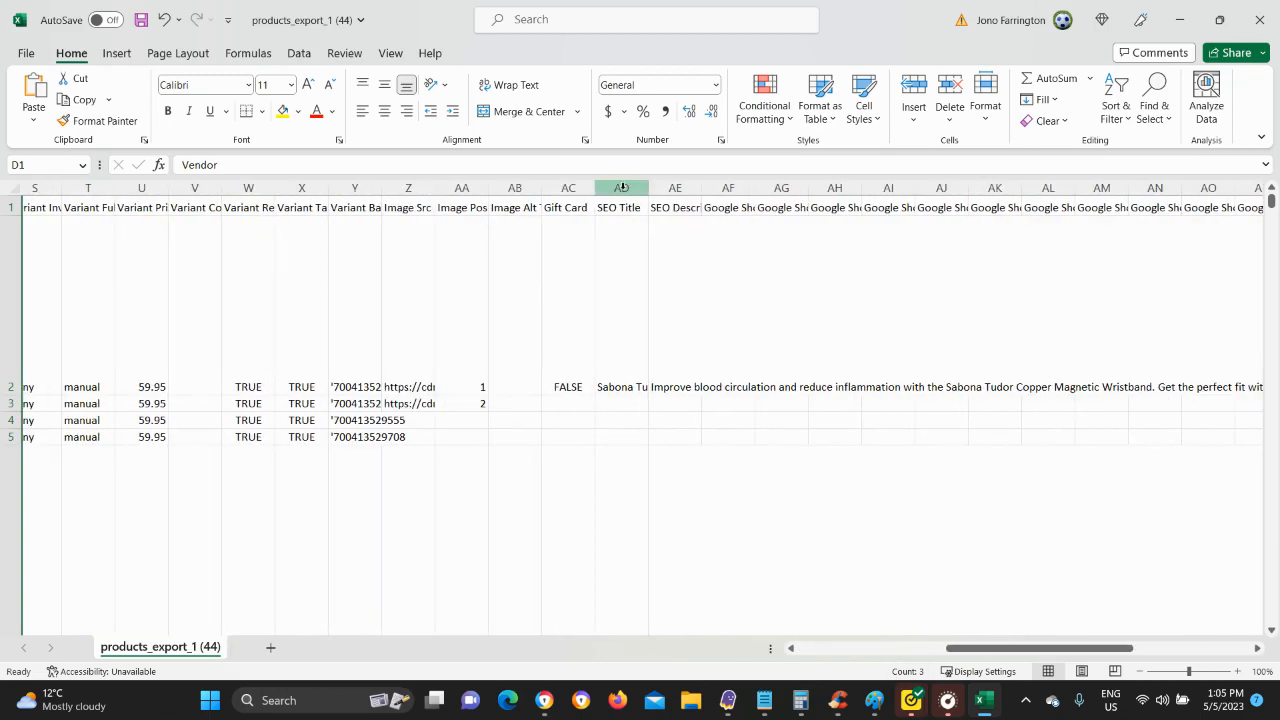
drag(621, 189, 668, 192)
click(668, 192)
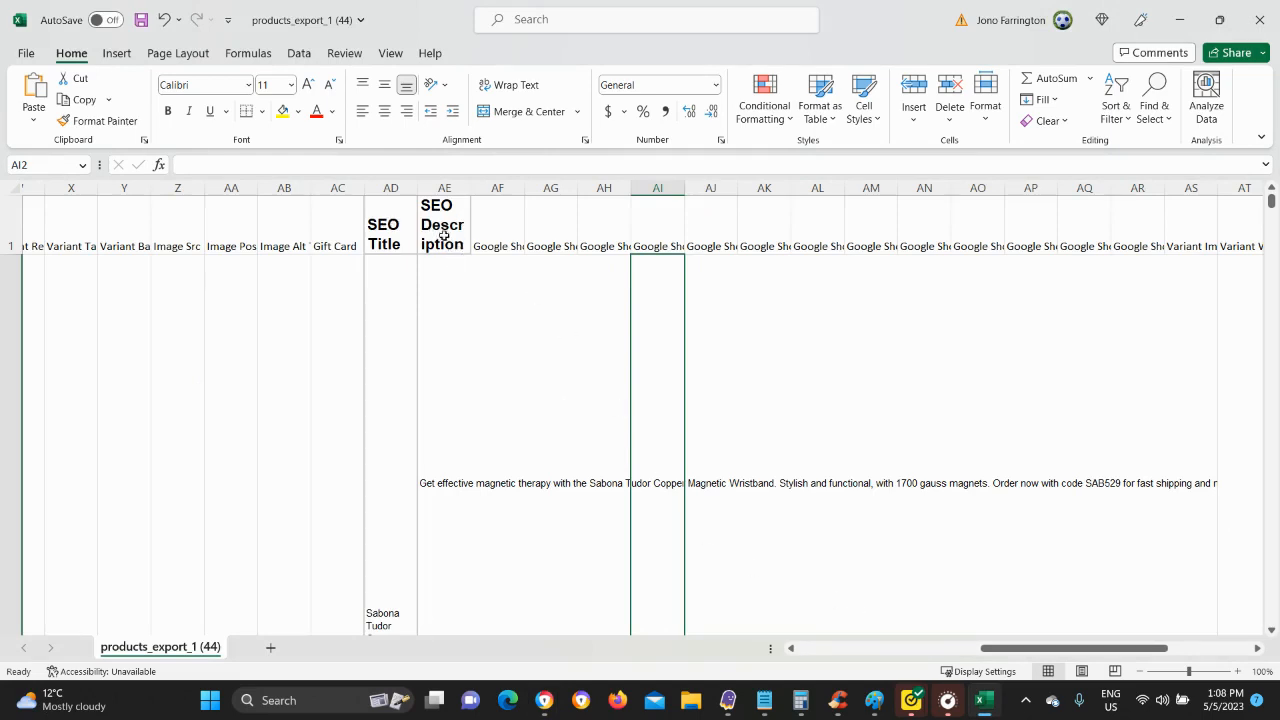
drag(1036, 649, 1020, 650)
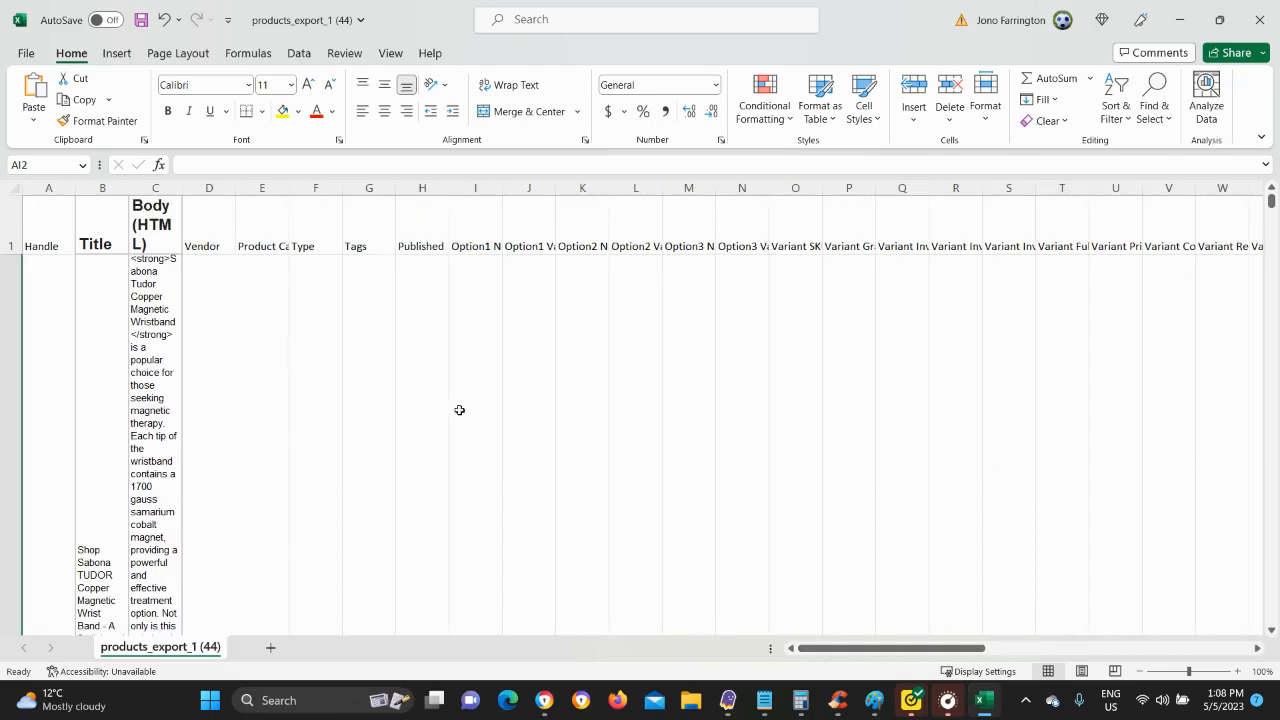
scroll(246, 475, down, 6)
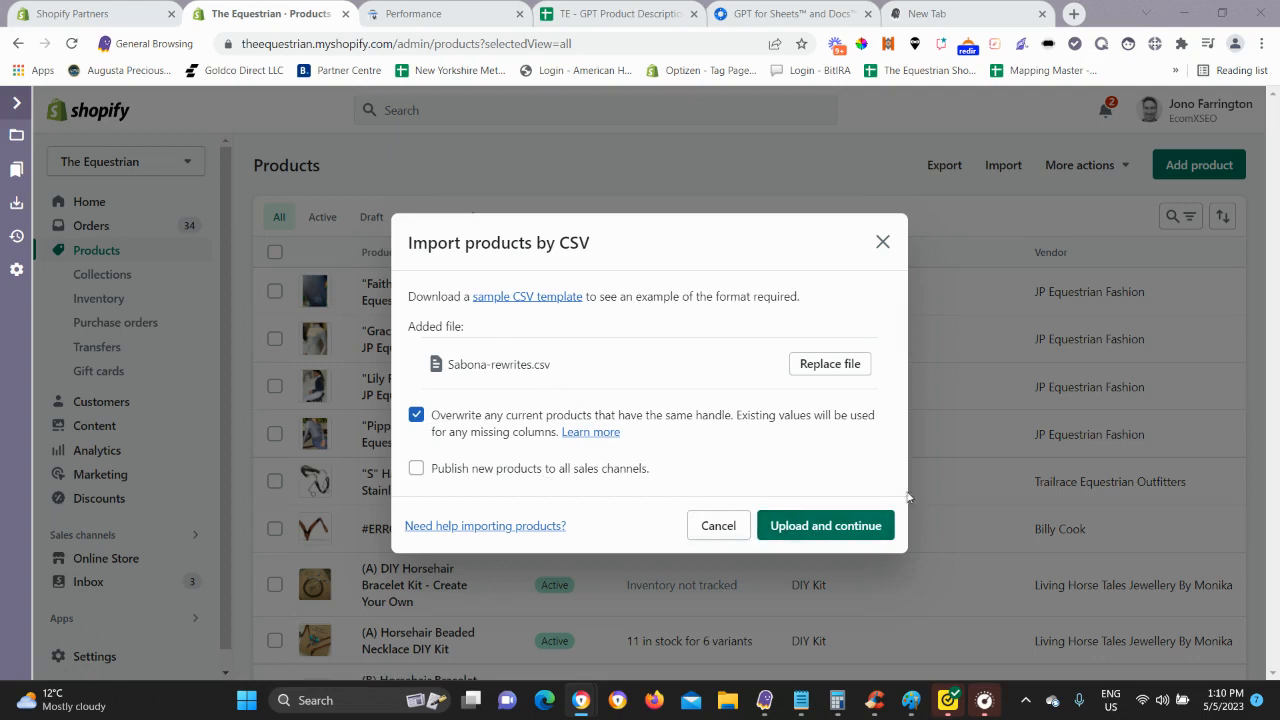
Upload Sabona-rewrites.csv to Shopify with overwriting of matching handles enabled, review the first product's preview, and import the products.
click(820, 525)
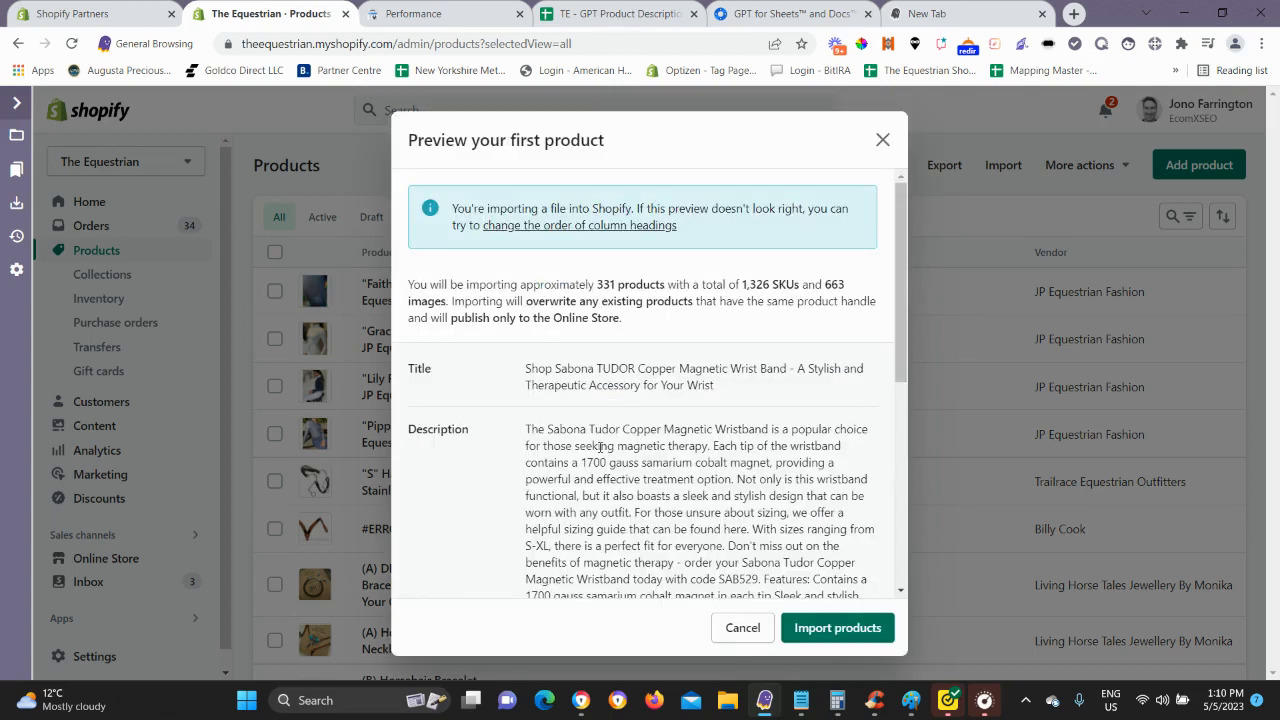
scroll(600, 447, down, 3)
scroll(680, 500, up, 1)
scroll(737, 550, down, 2)
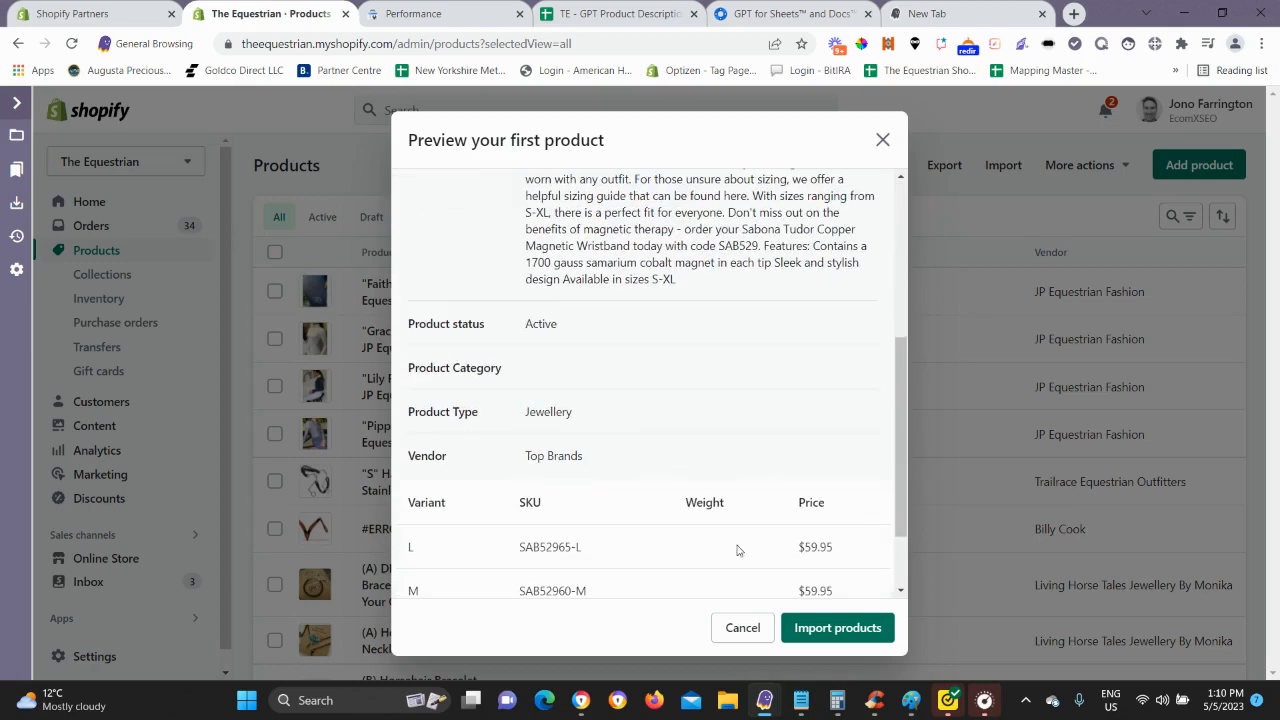
scroll(591, 420, down, 1)
click(824, 624)
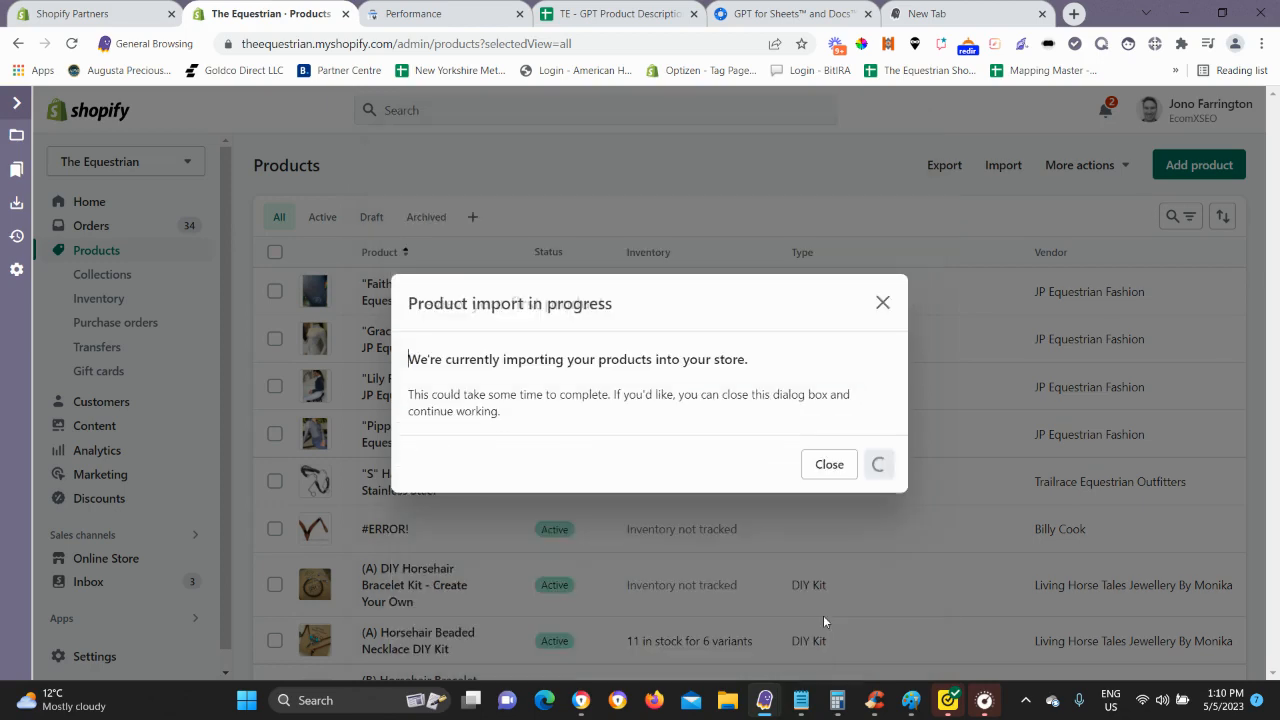
Switch back to the GPT Product Description Template, examine the title and description formulas in columns C and D, and clear the copy selection on column F.
click(614, 12)
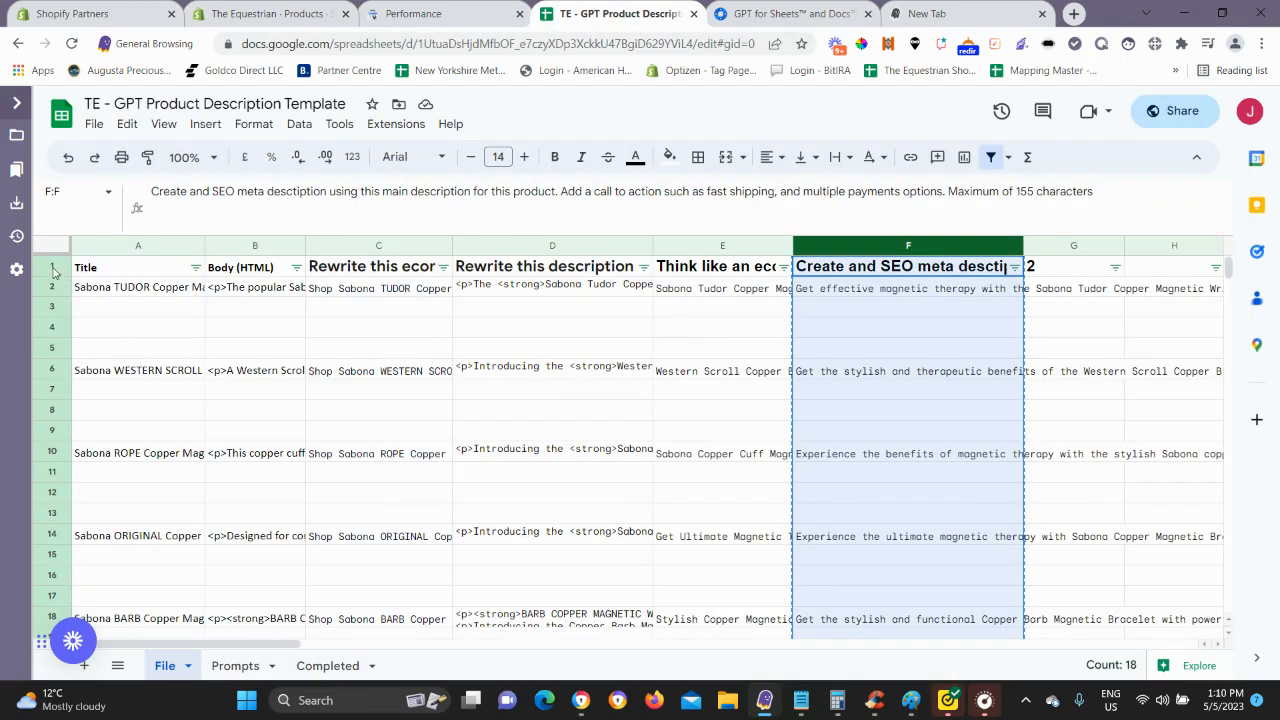
click(369, 354)
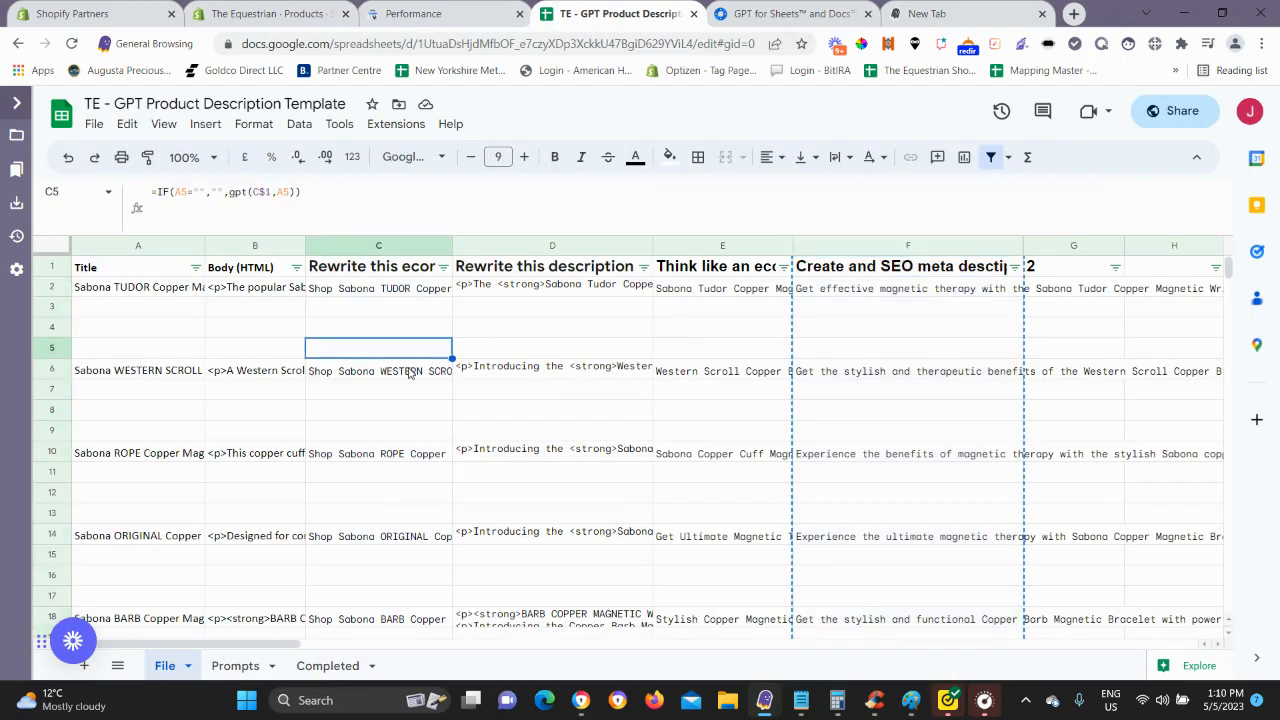
click(590, 397)
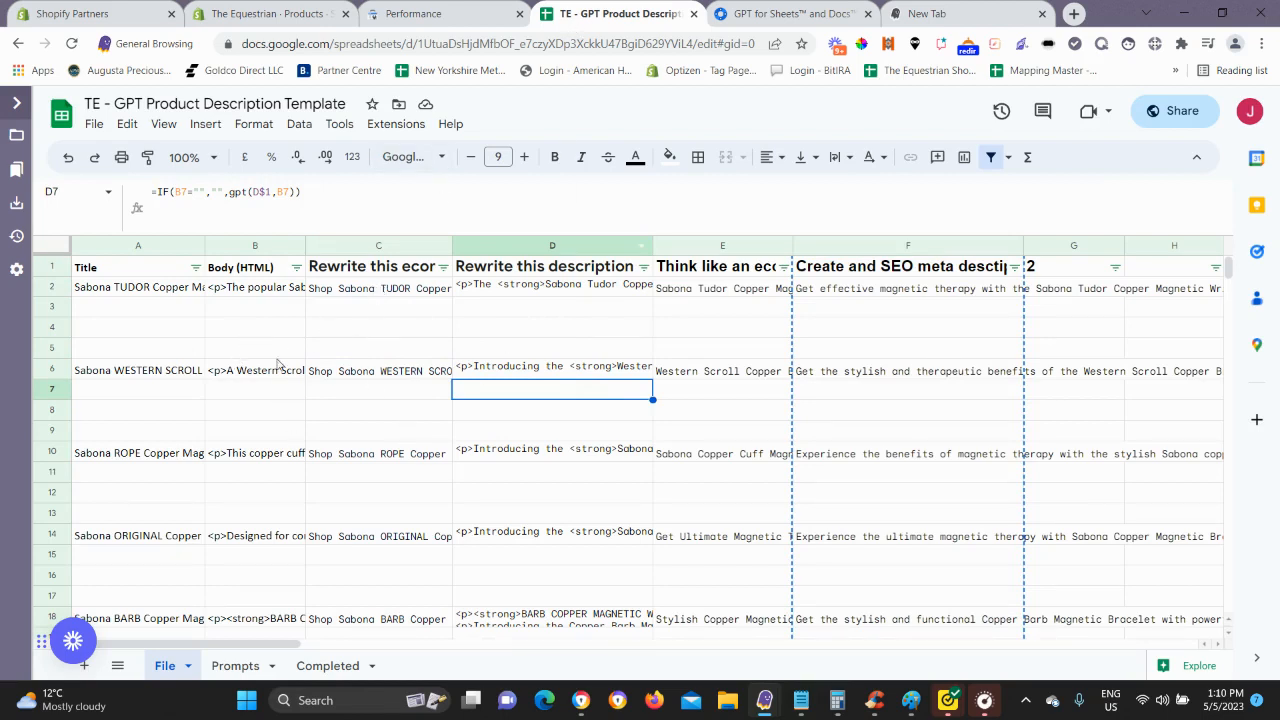
click(340, 354)
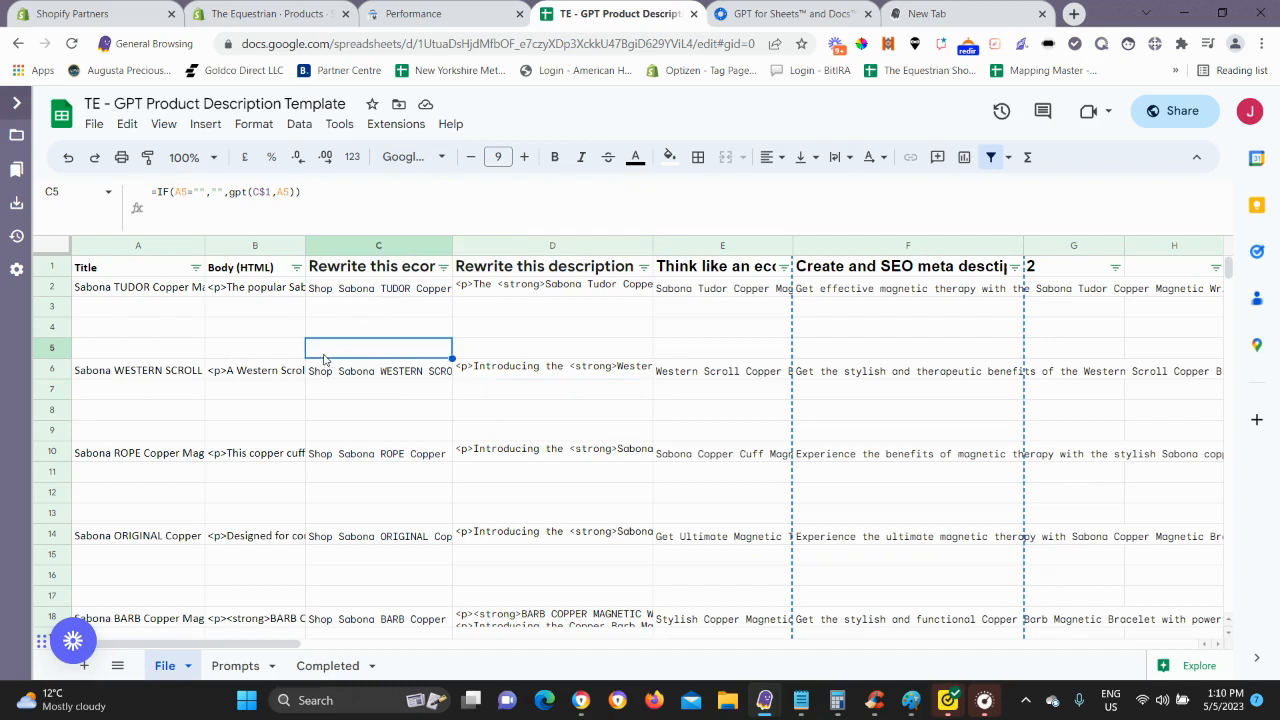
click(492, 432)
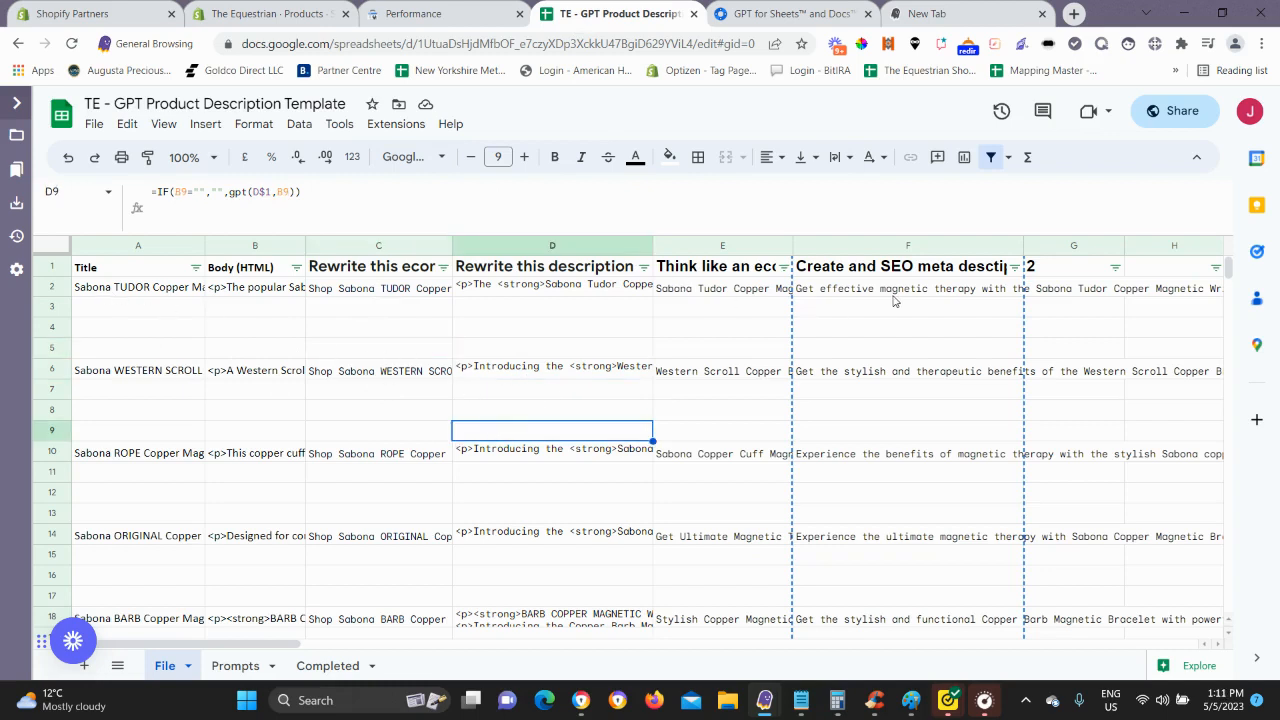
key(Escape)
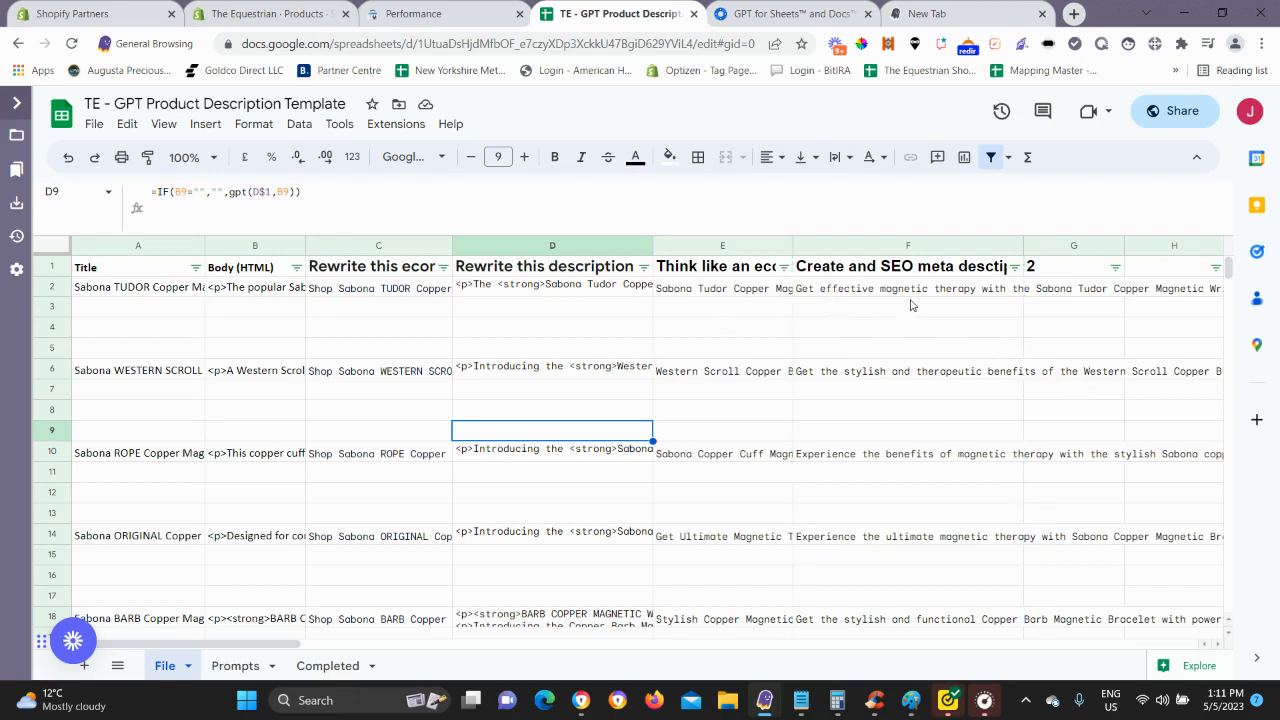
Select the entire File sheet and replace the GPT formulas in the selection with their values.
click(65, 250)
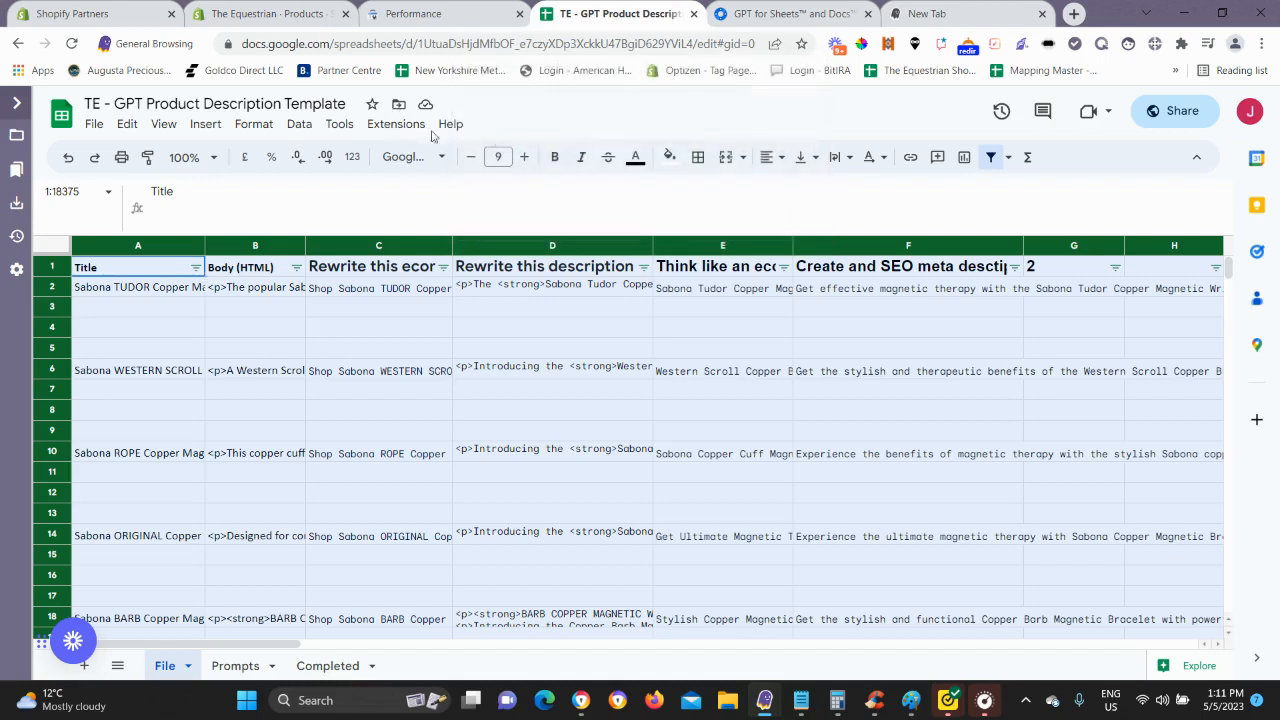
click(388, 130)
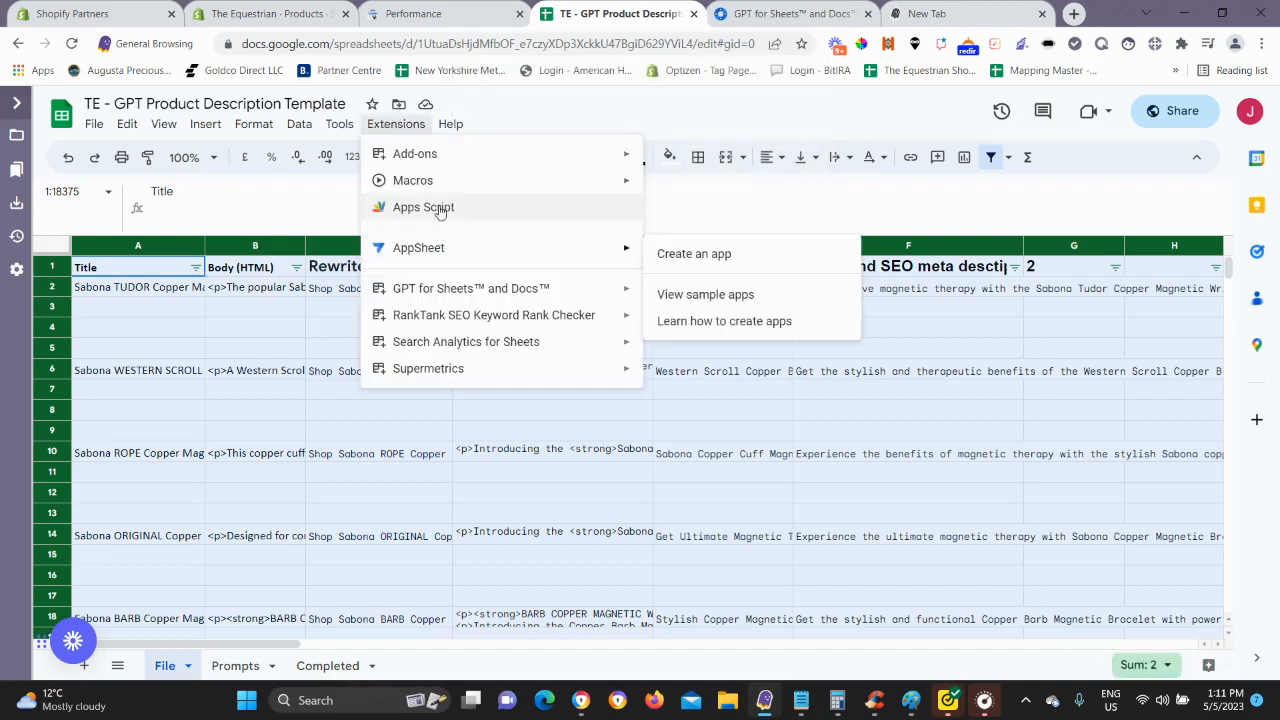
mouse_move(477, 296)
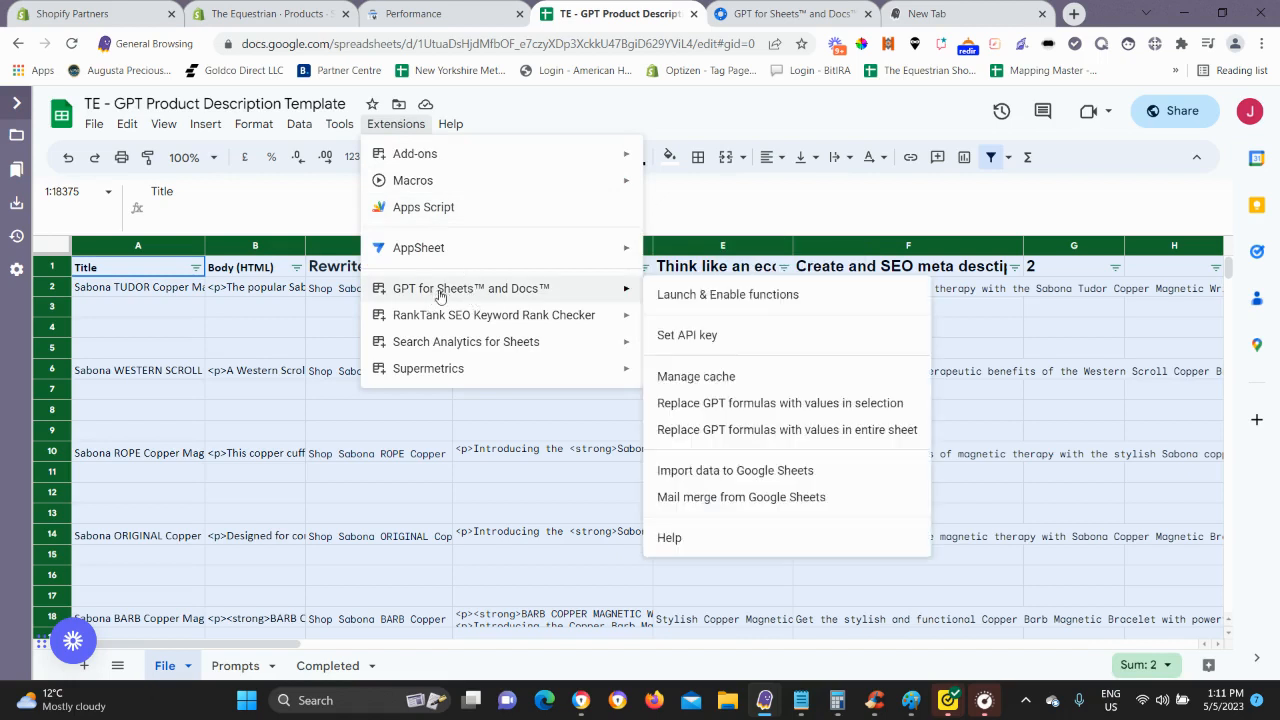
click(762, 405)
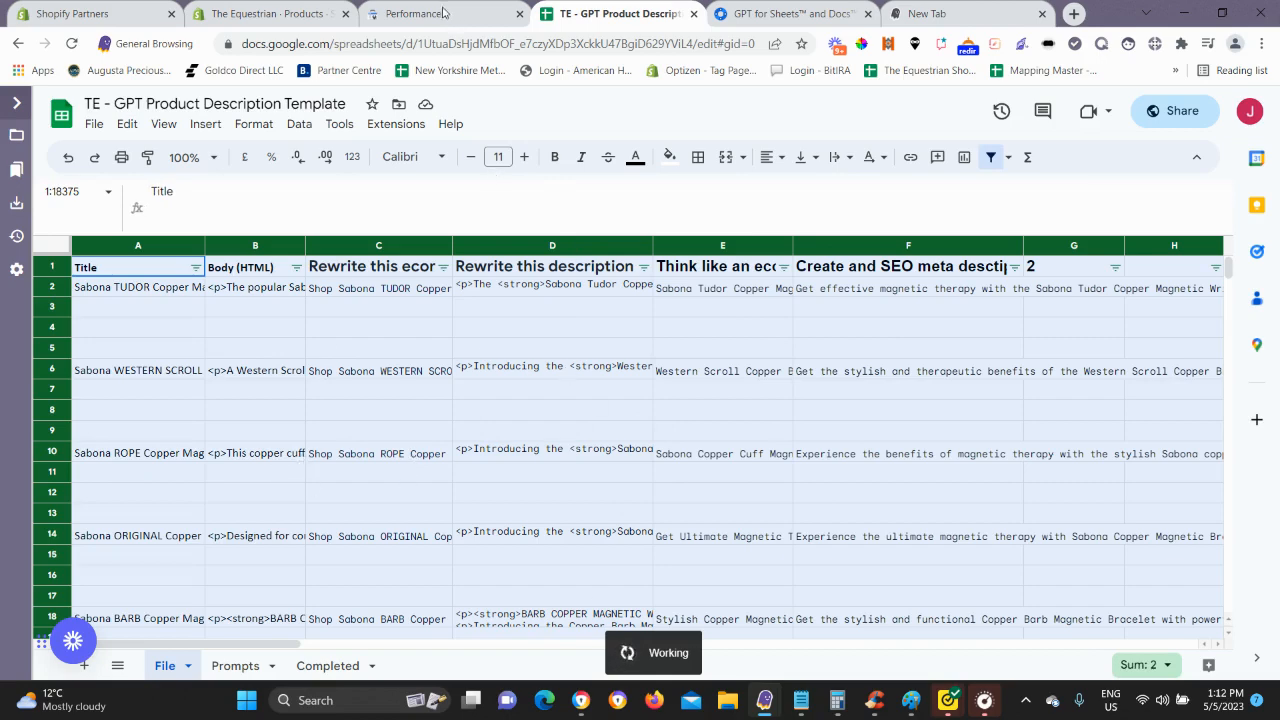
Switch to the store's live Sabona Barb Copper Magnetic Wrist Band page and examine its original title, breadcrumb and product images.
click(283, 16)
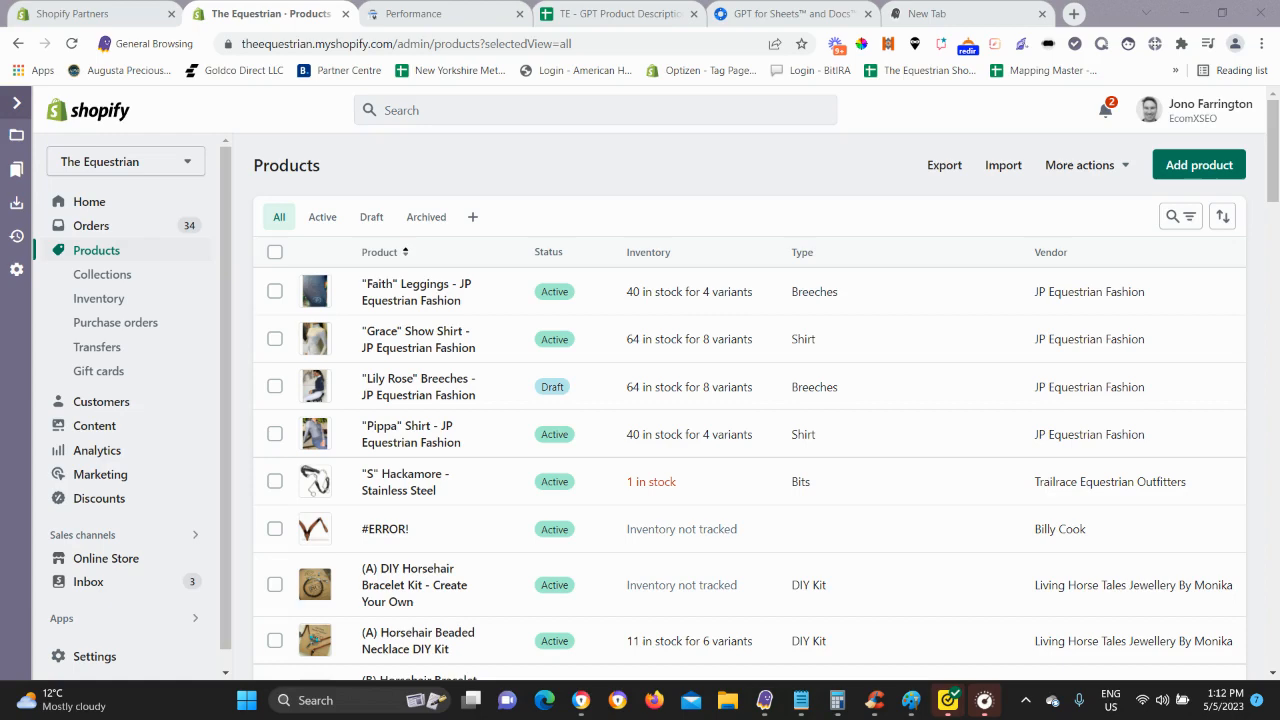
click(1184, 13)
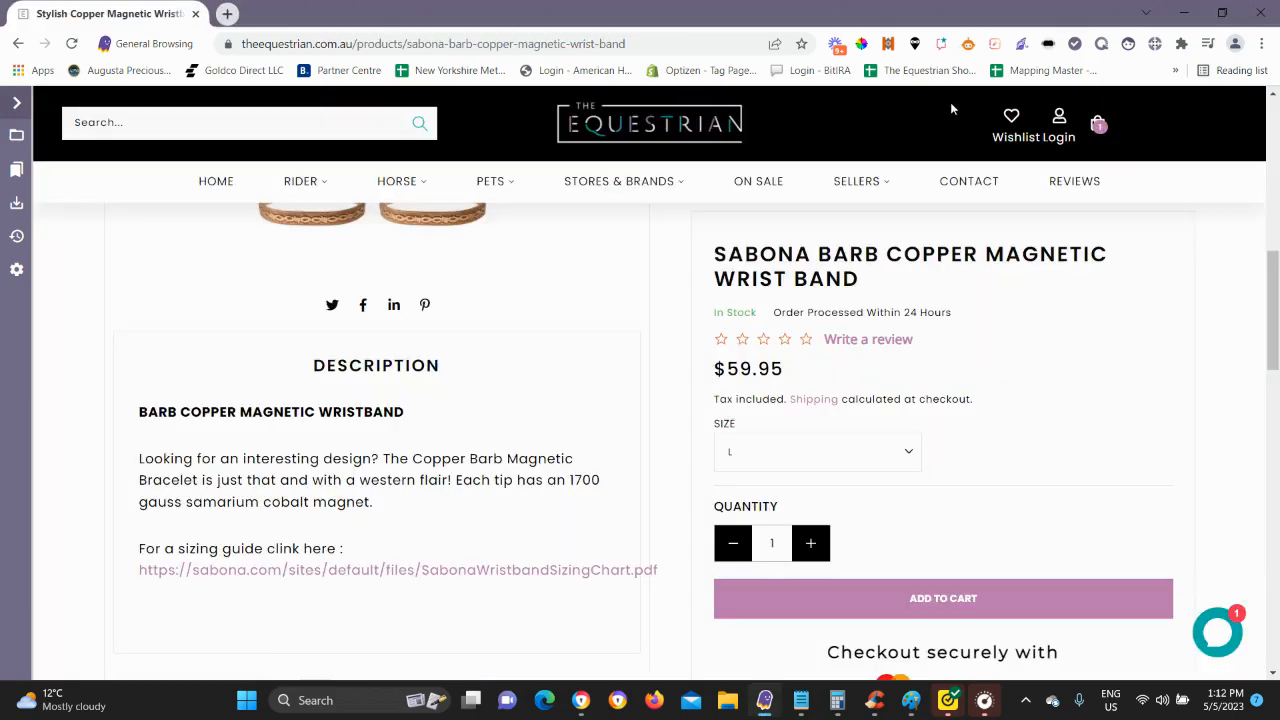
scroll(391, 317, up, 5)
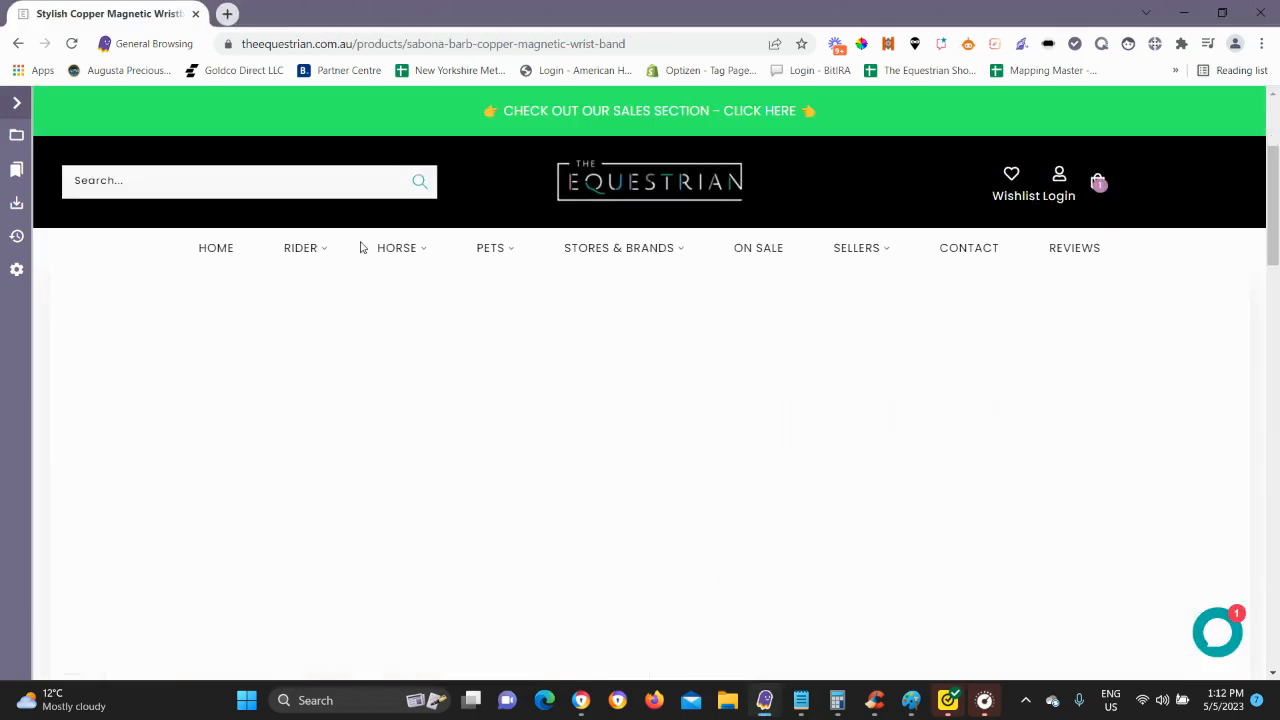
scroll(362, 247, down, 1)
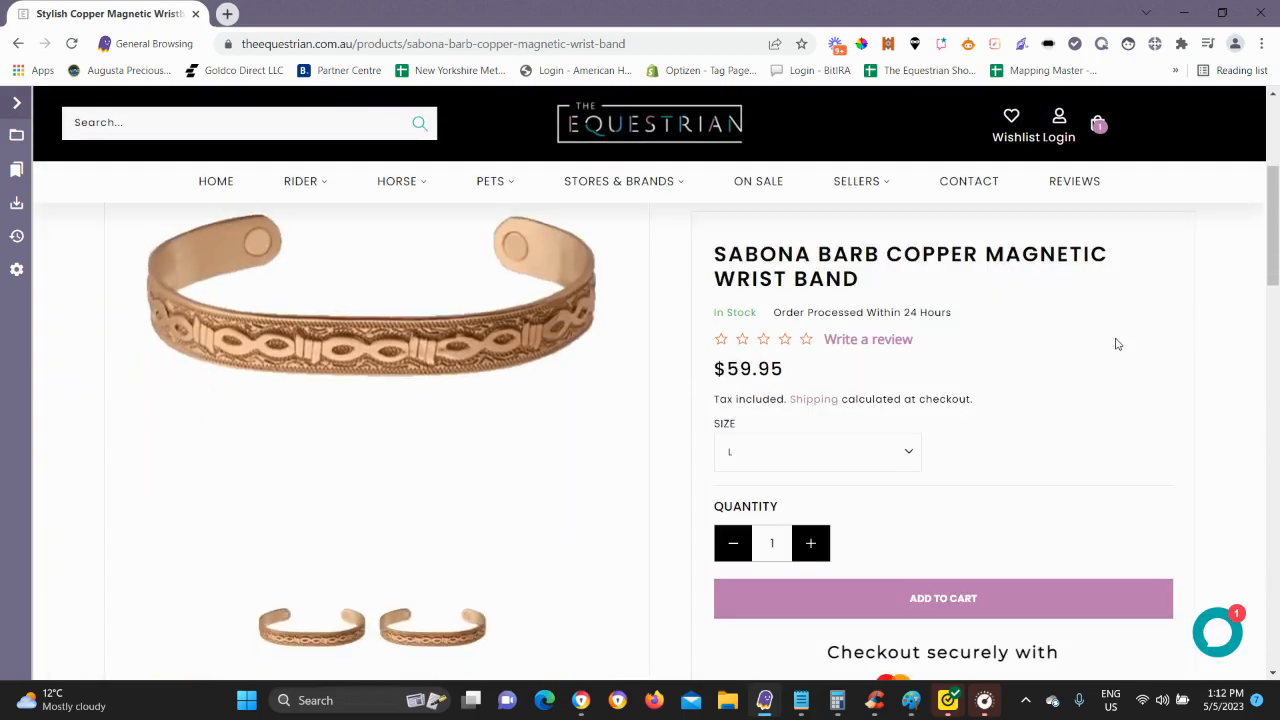
scroll(1117, 344, up, 2)
scroll(900, 330, down, 1)
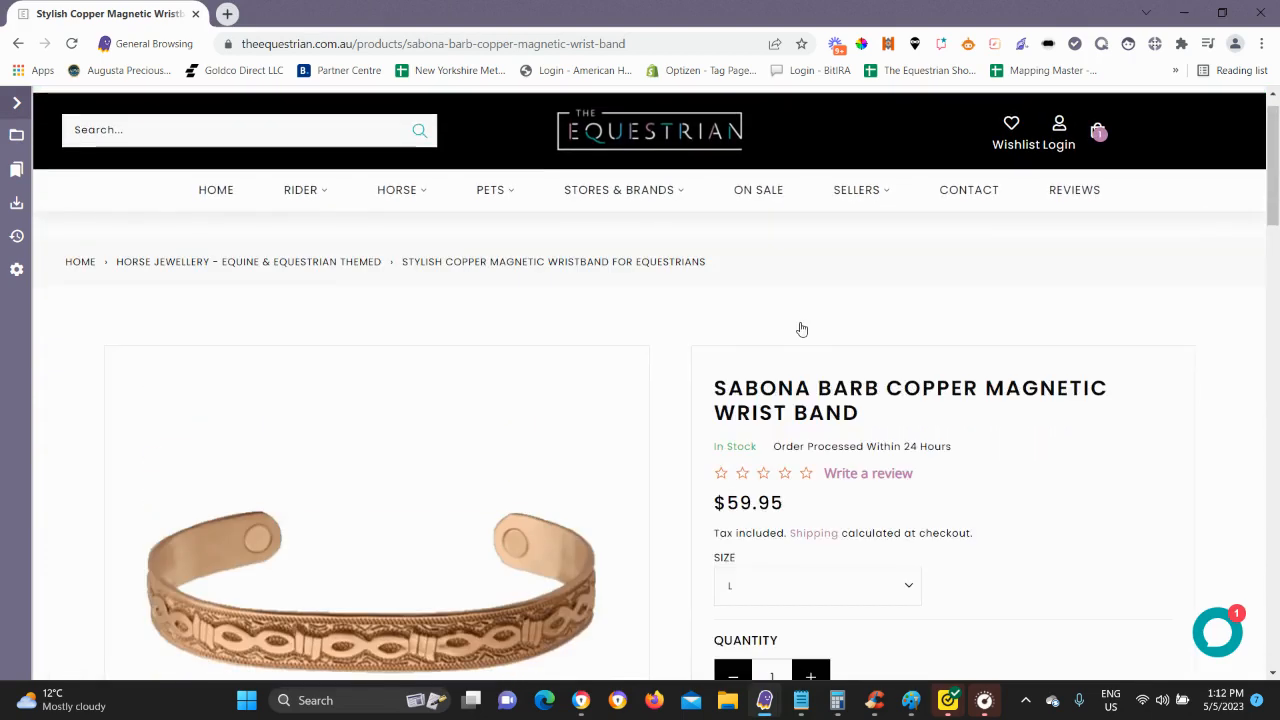
scroll(849, 374, up, 1)
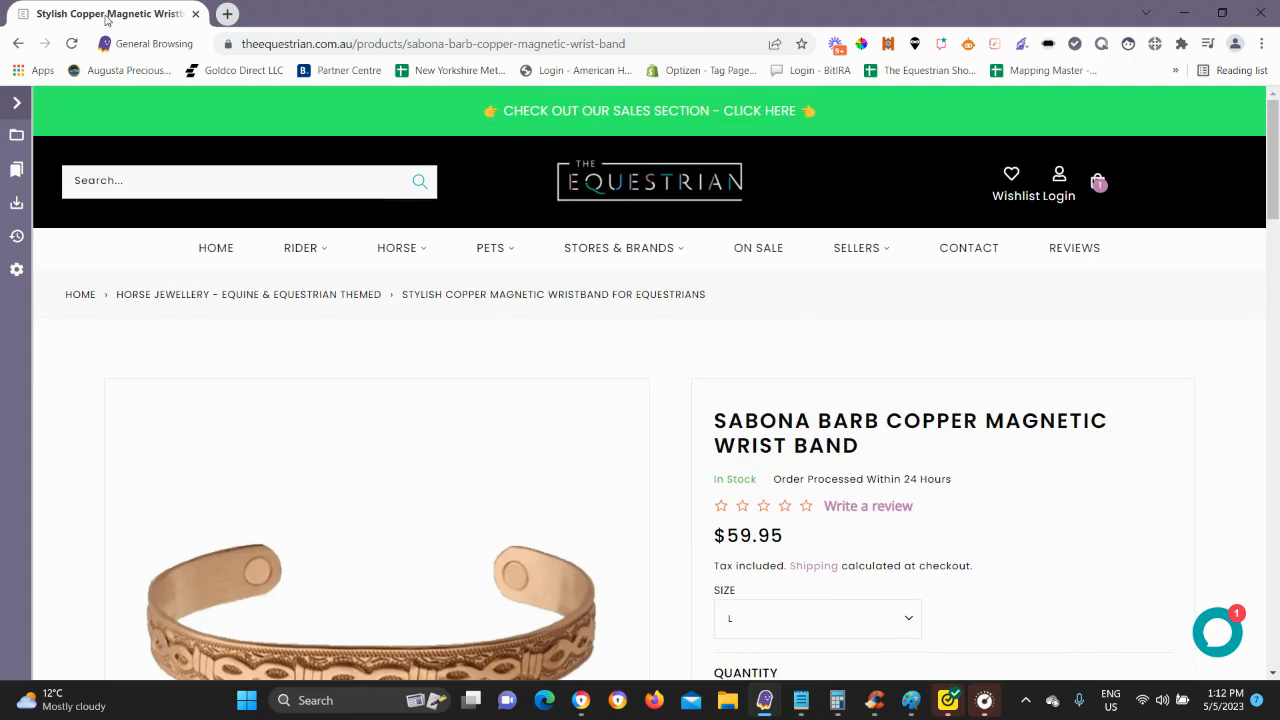
scroll(340, 446, down, 5)
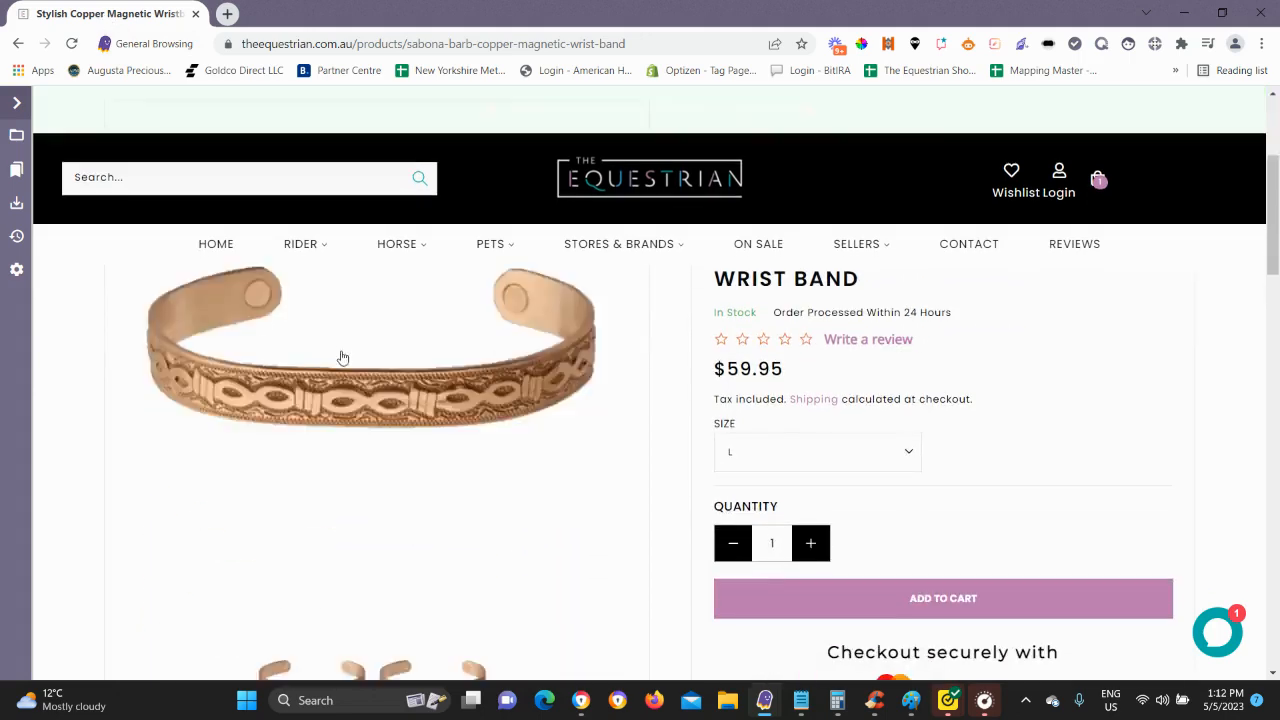
Reload the Sabona Barb product page and examine the rewritten title, description, sizing guide text and features list.
click(72, 44)
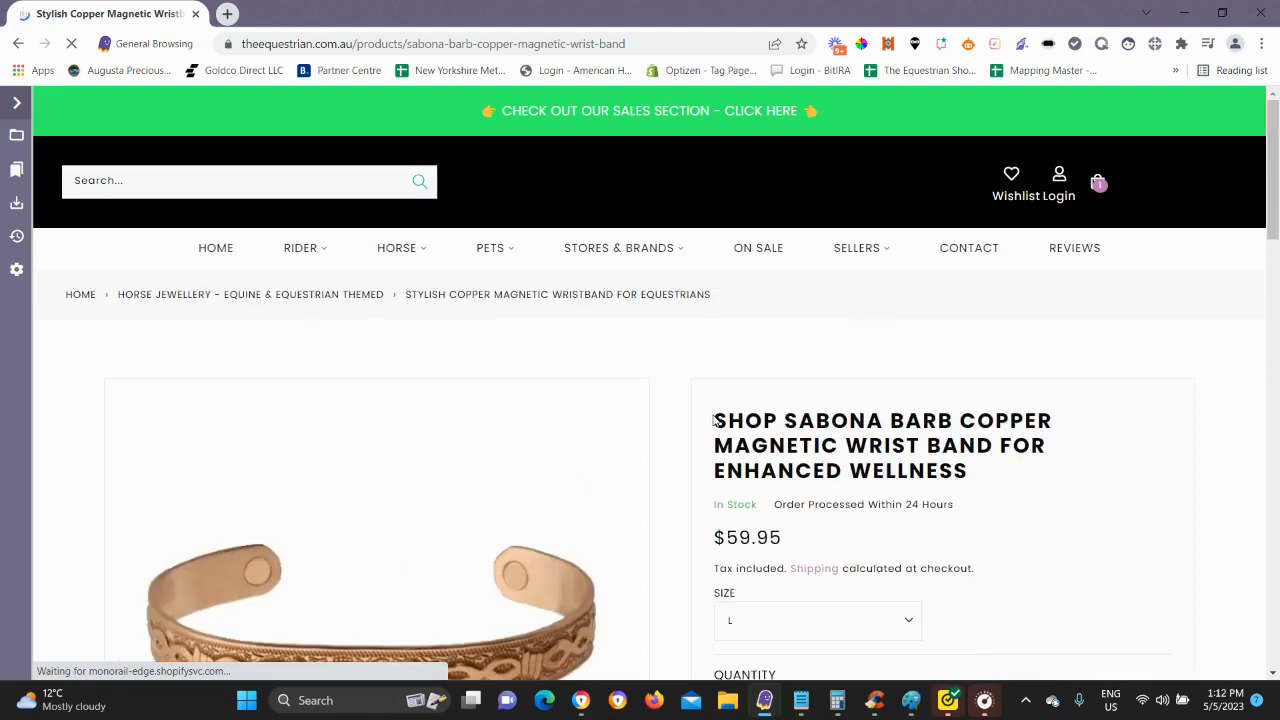
drag(714, 420, 955, 505)
click(777, 380)
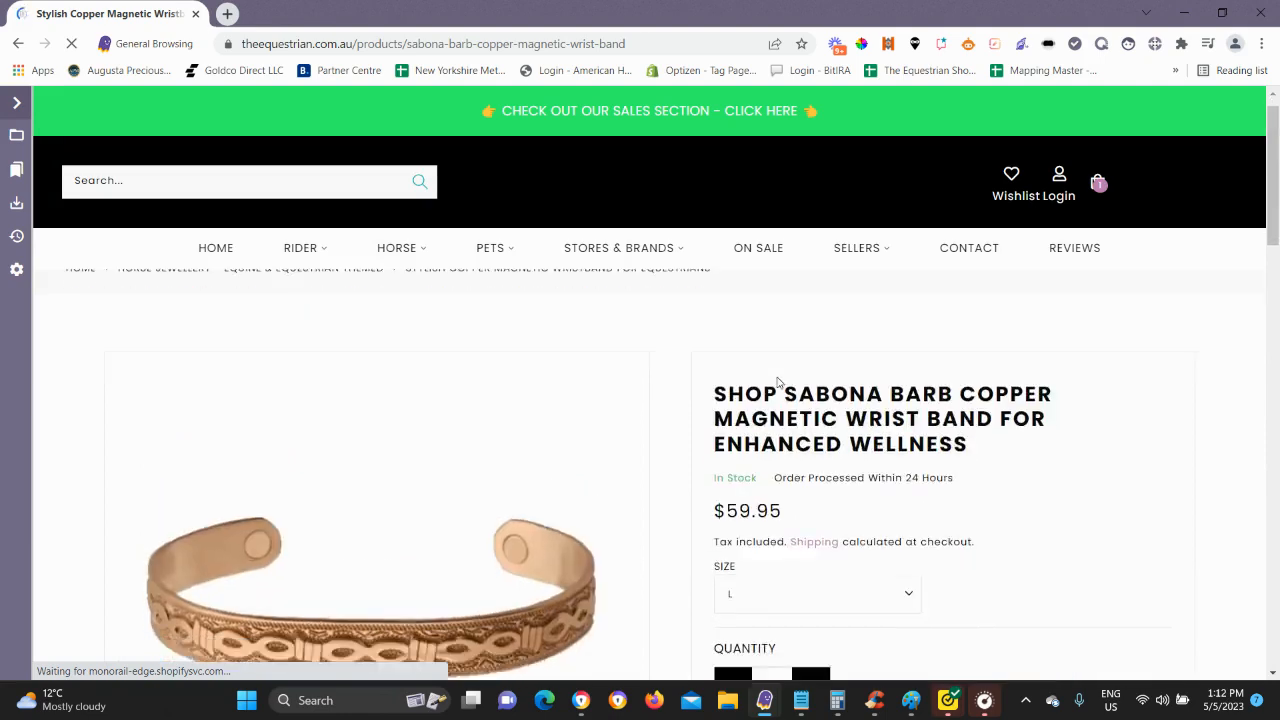
scroll(651, 357, down, 5)
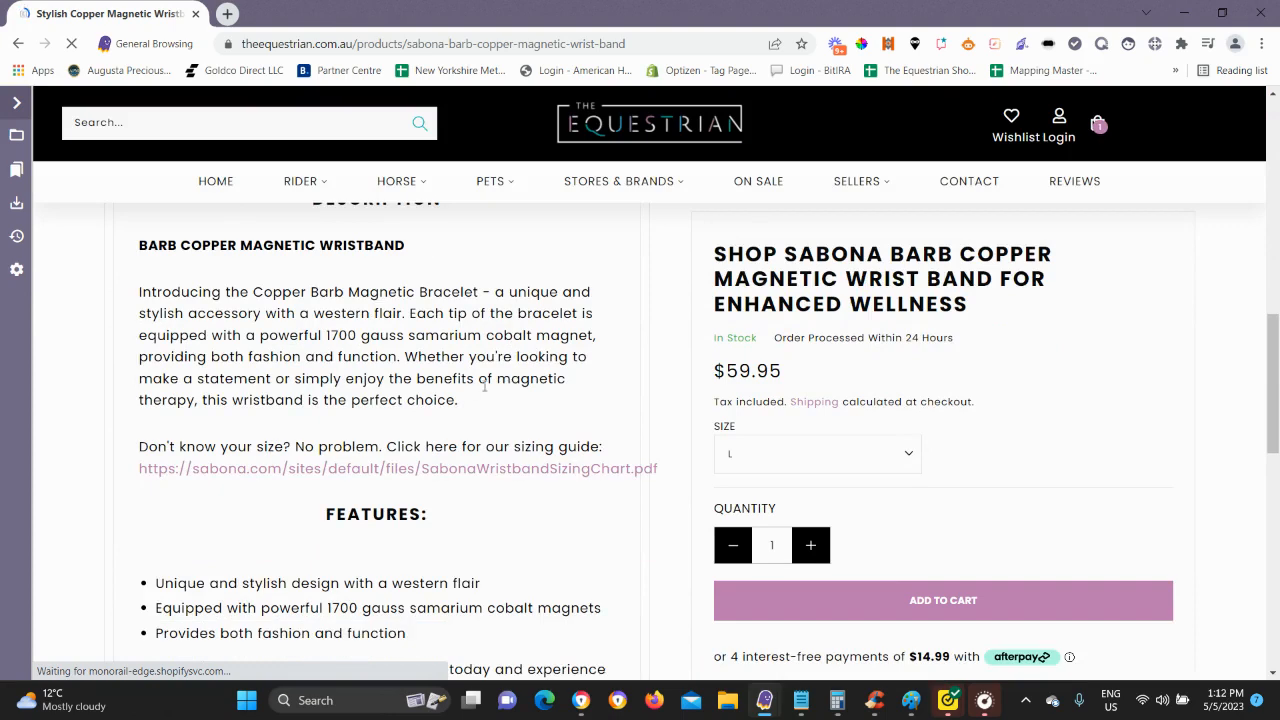
scroll(450, 393, down, 1)
scroll(390, 411, up, 2)
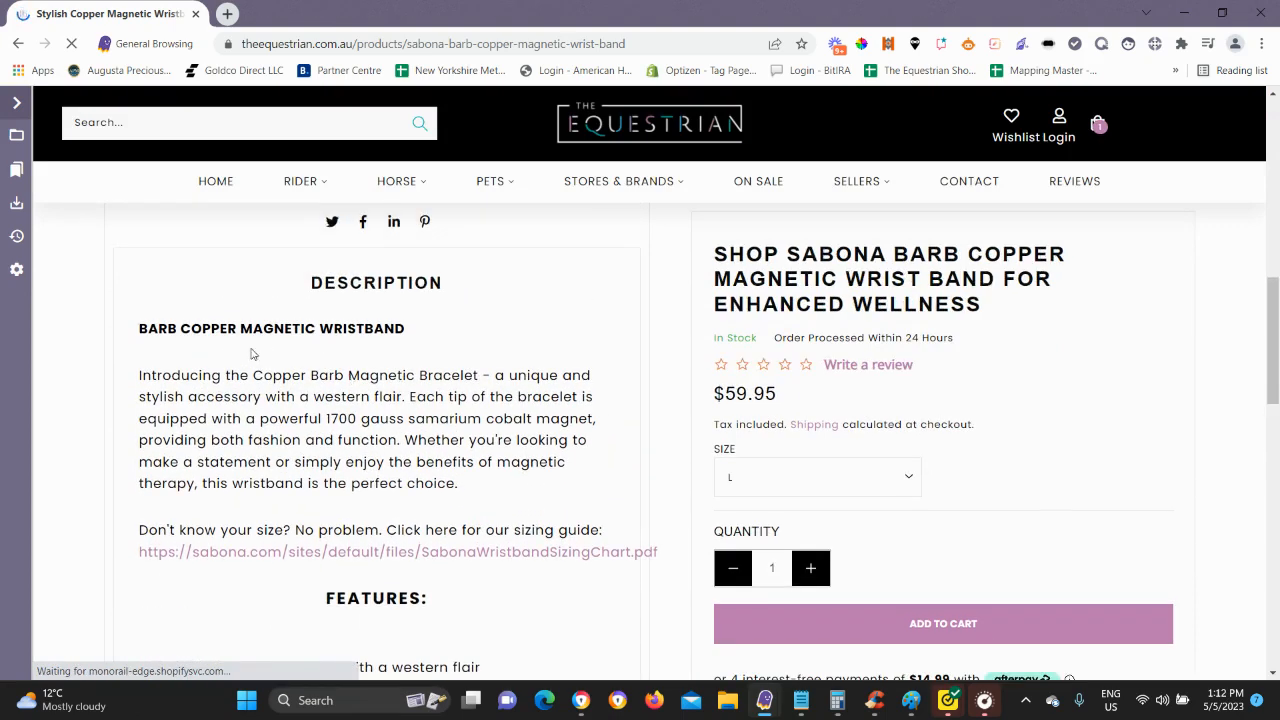
scroll(252, 331, down, 2)
scroll(252, 331, up, 2)
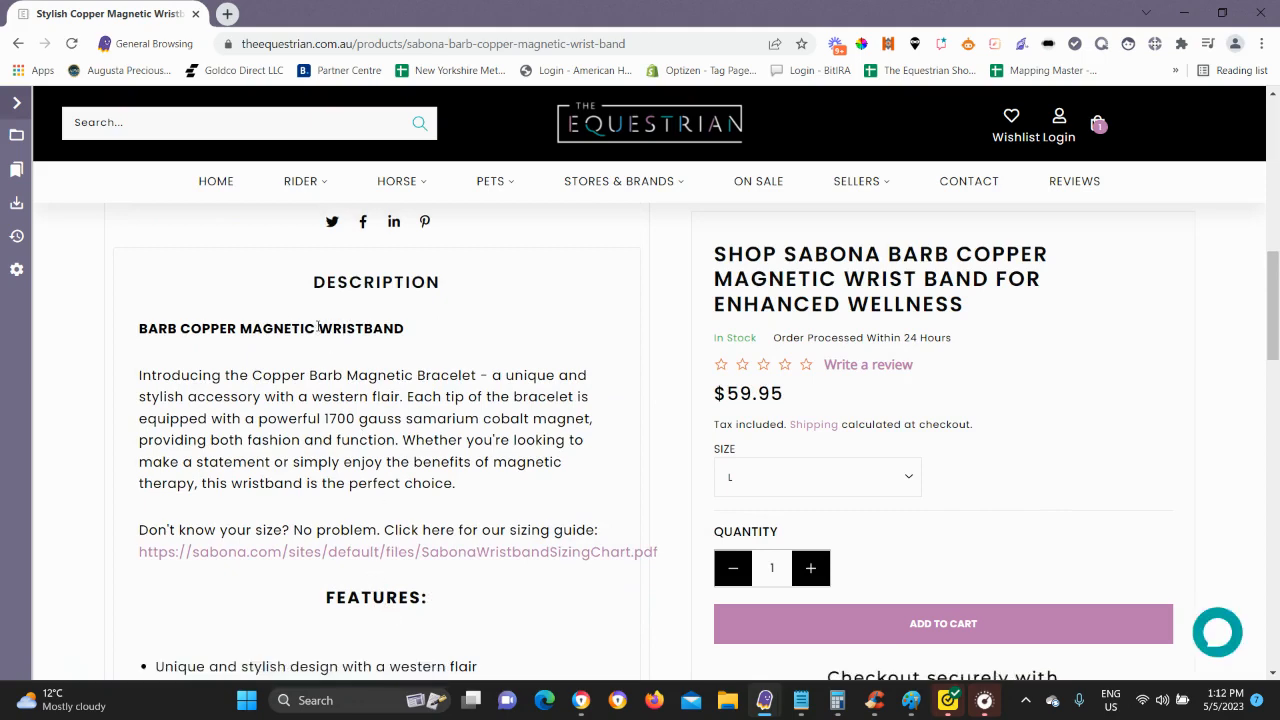
scroll(343, 421, down, 3)
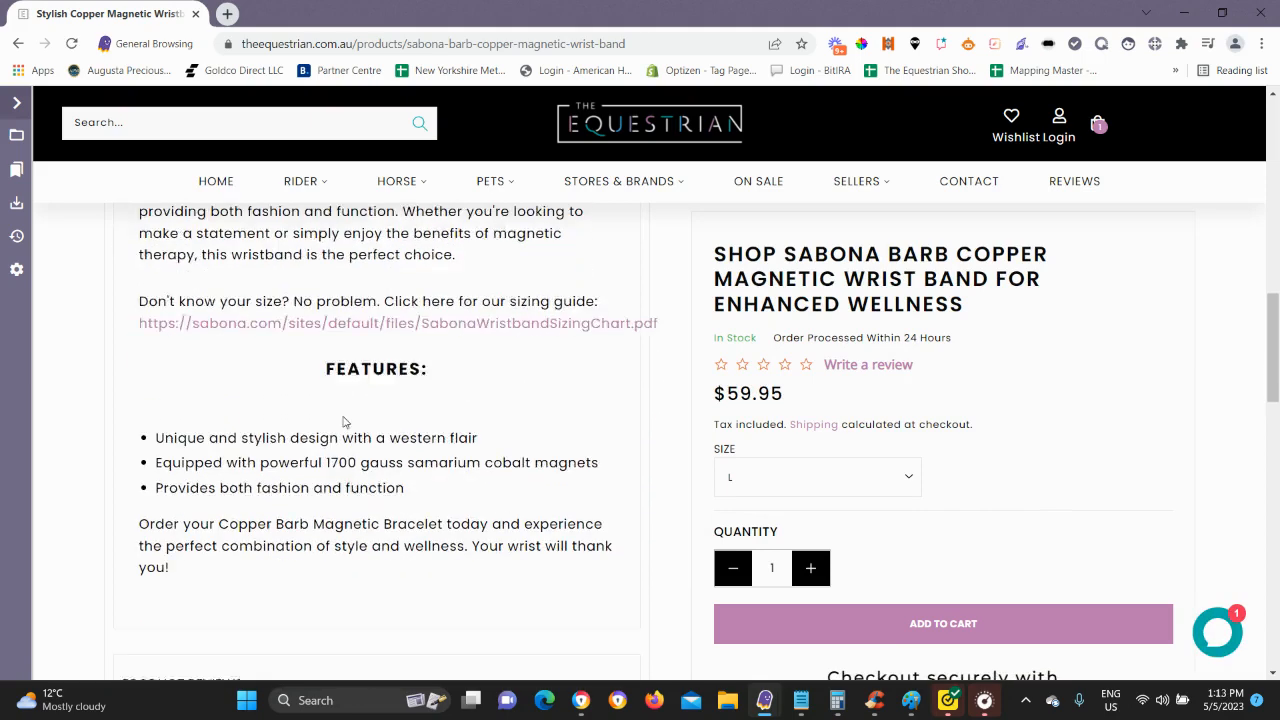
scroll(343, 421, down, 1)
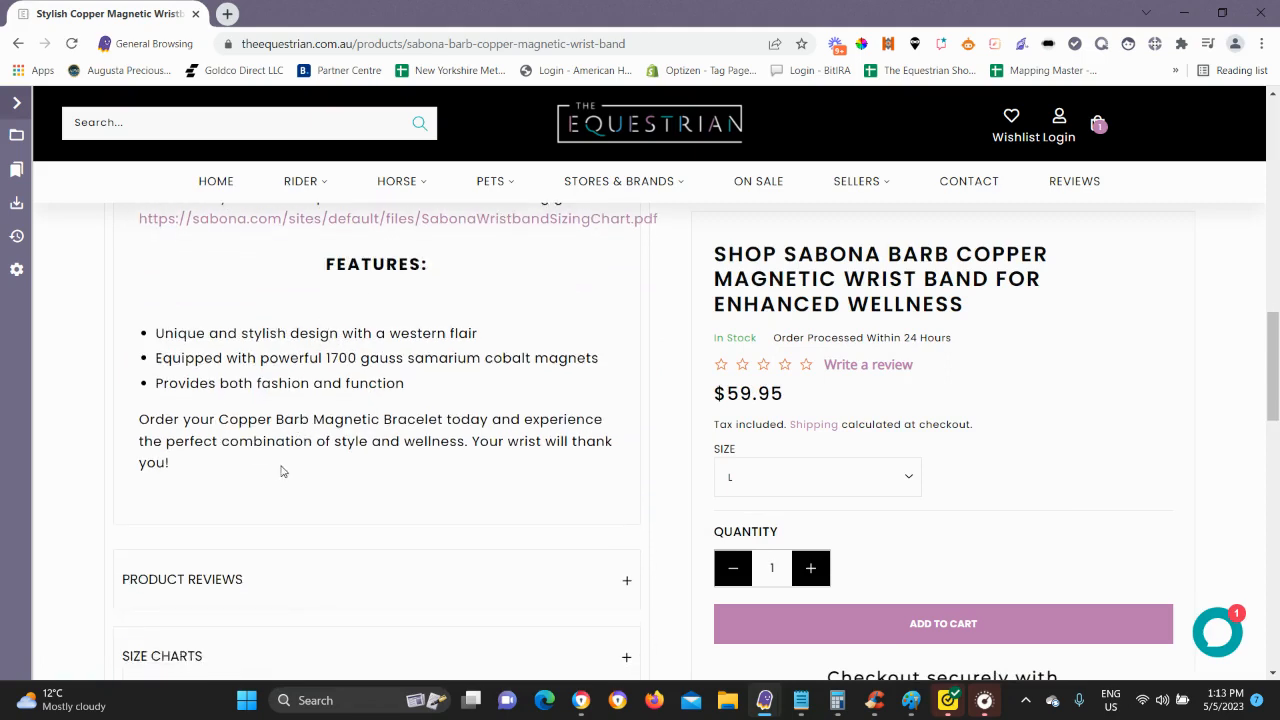
scroll(310, 436, down, 2)
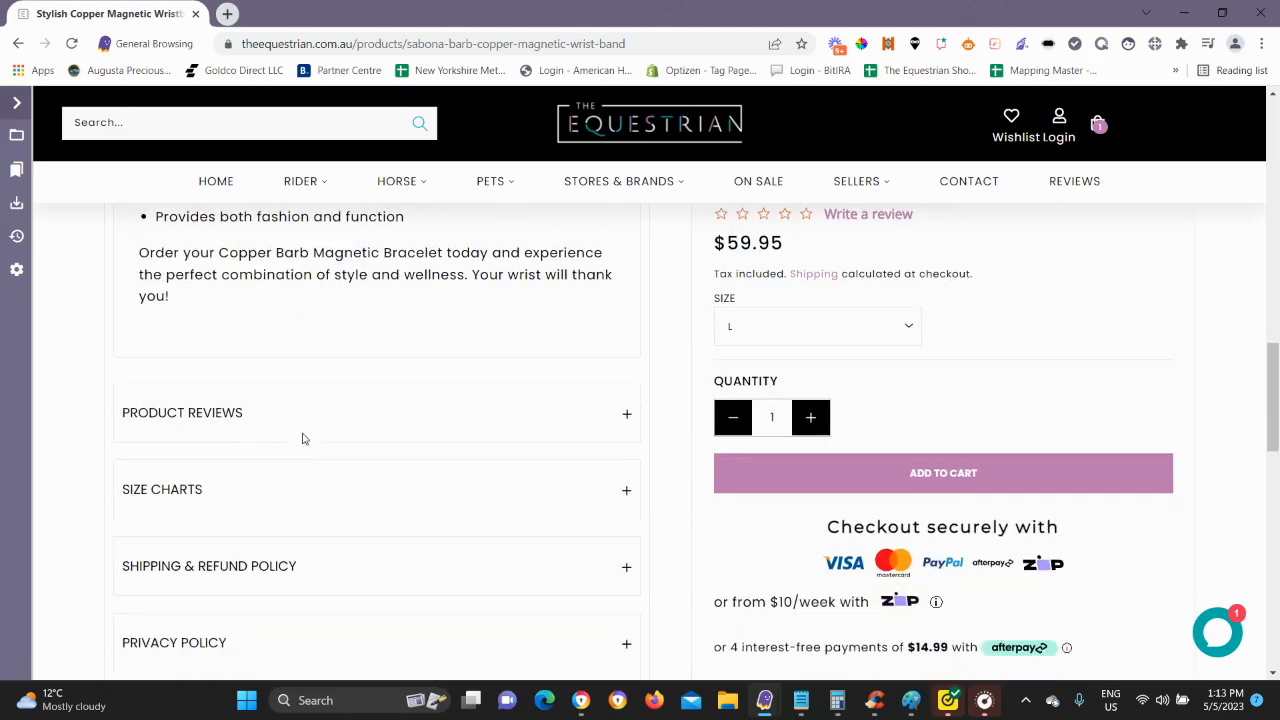
scroll(314, 406, up, 8)
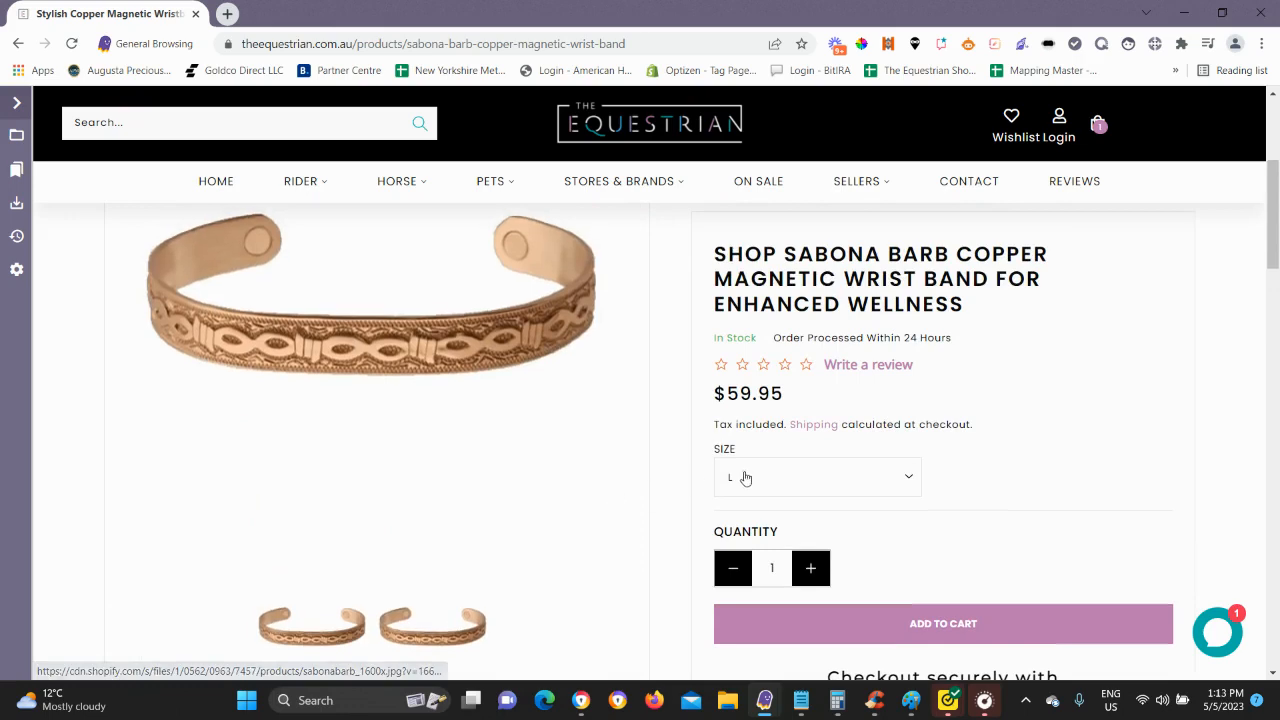
scroll(1010, 398, up, 2)
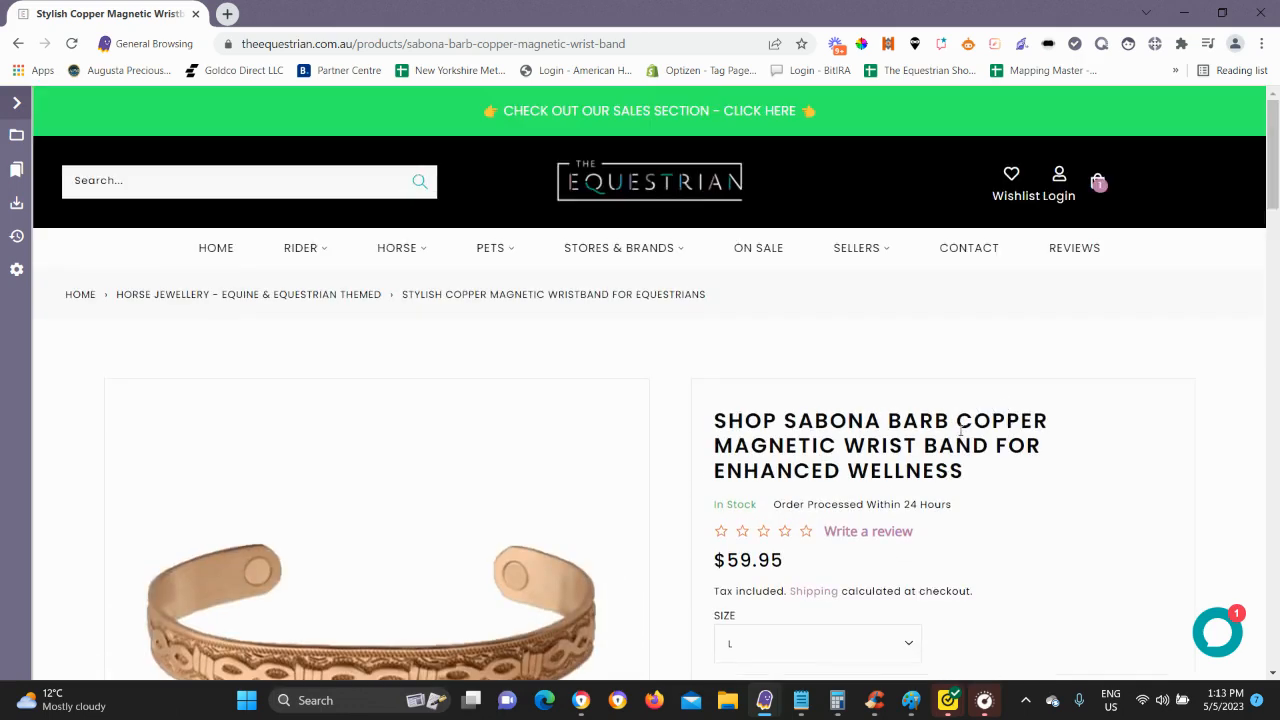
scroll(669, 363, down, 1)
scroll(762, 400, down, 1)
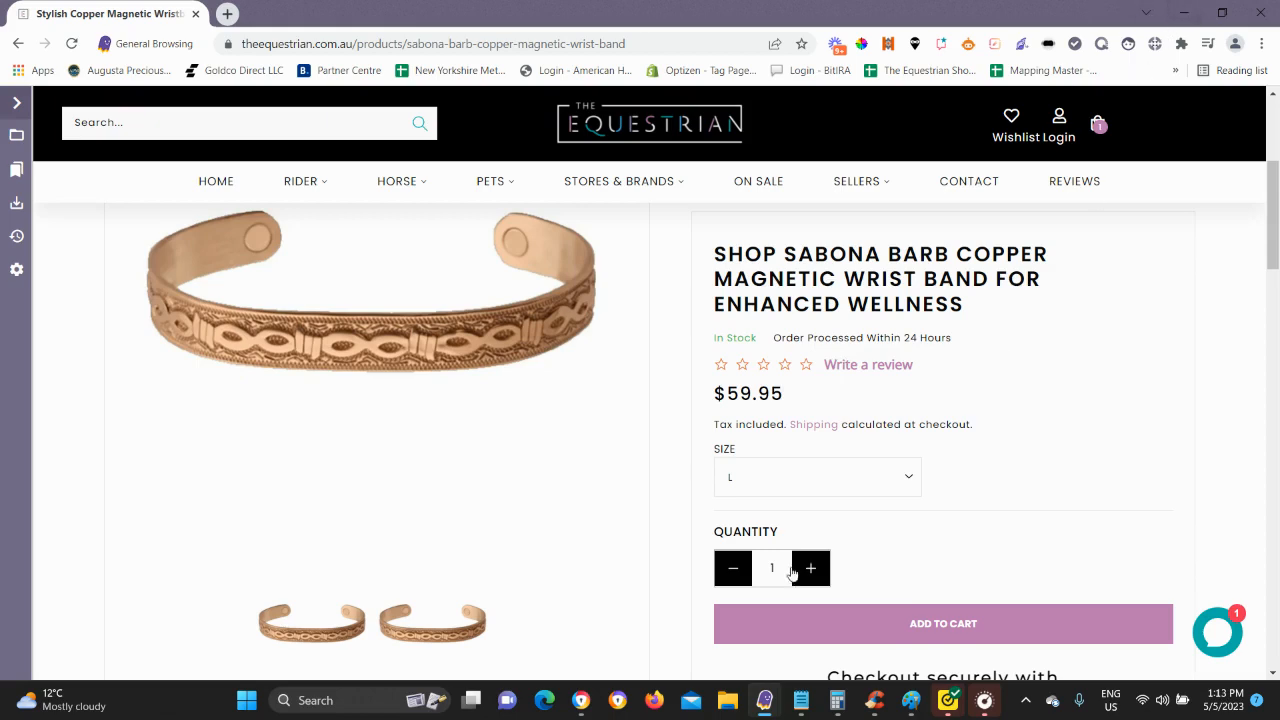
Return to the GPT Product Description Template, review the iterative calculation options in the spreadsheet's calculation settings, and save the settings.
click(1181, 18)
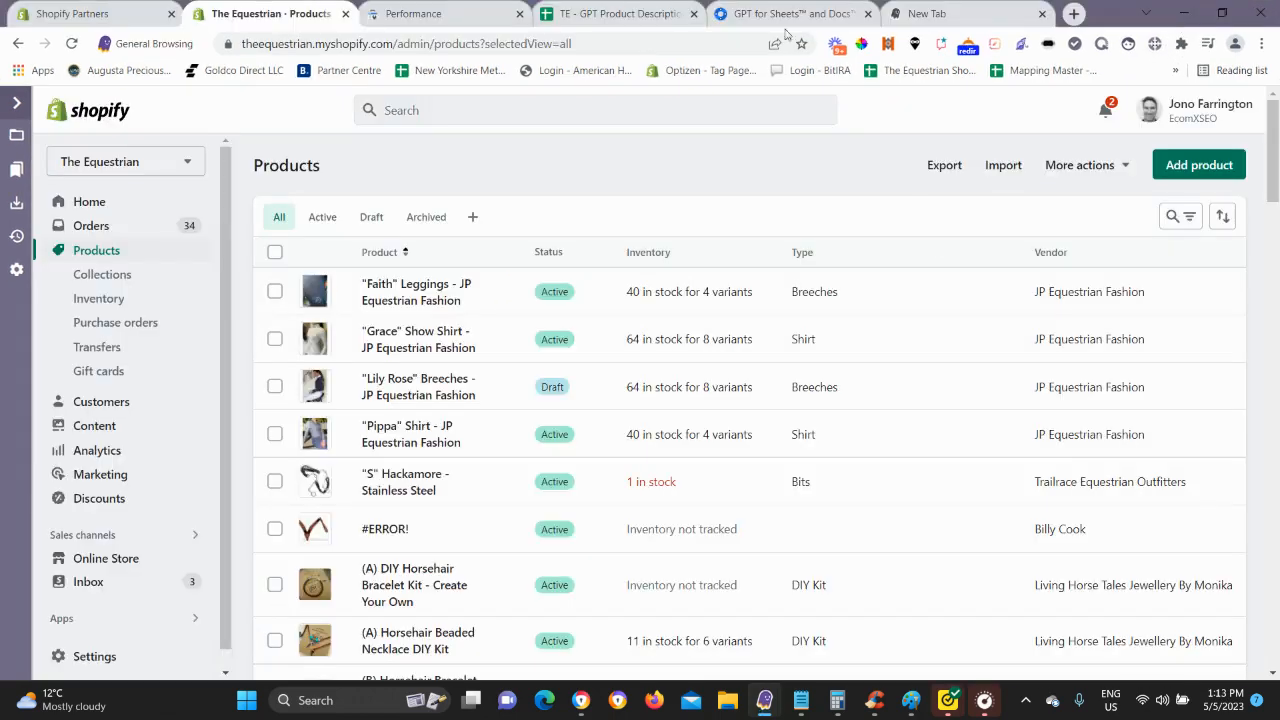
click(624, 14)
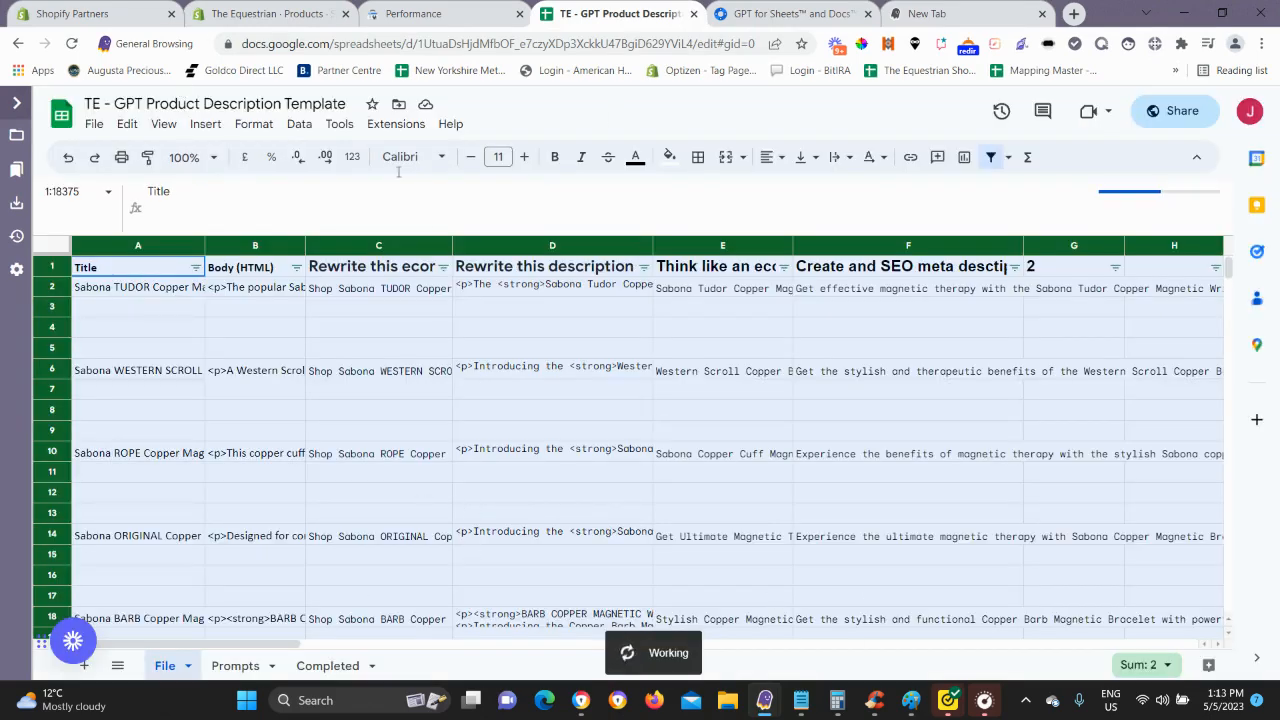
click(93, 127)
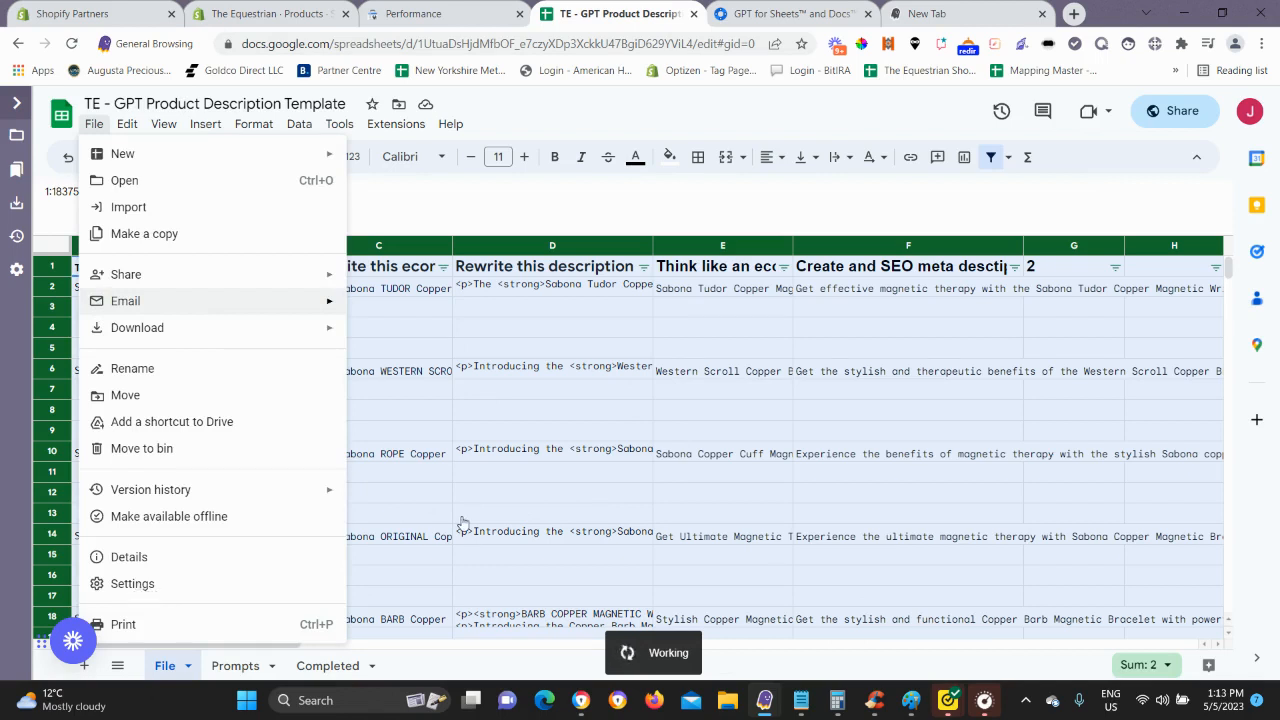
click(500, 428)
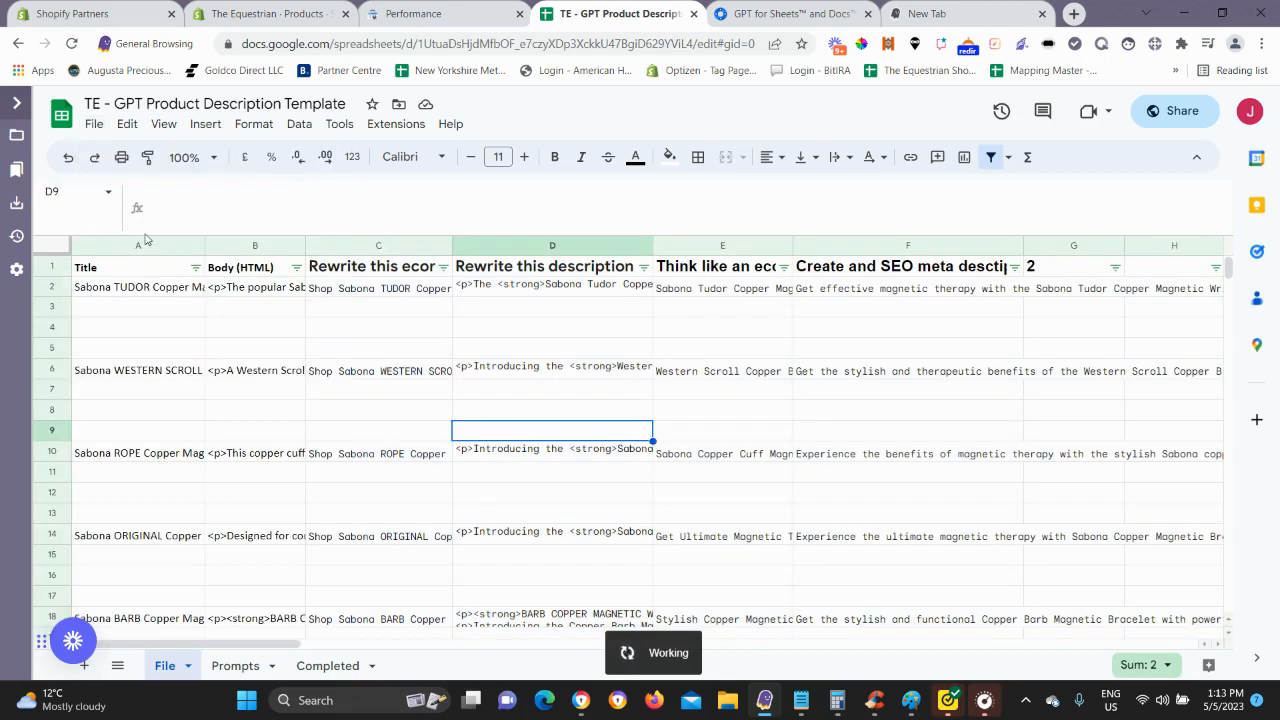
click(92, 124)
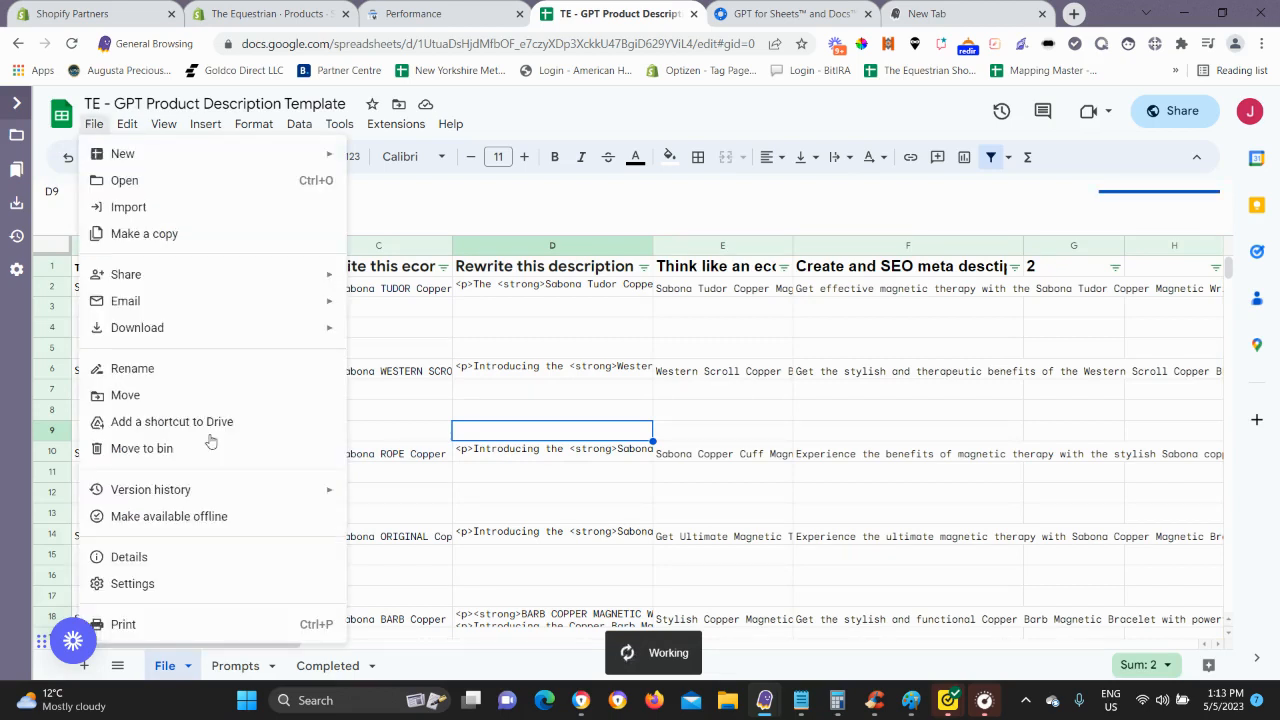
click(148, 590)
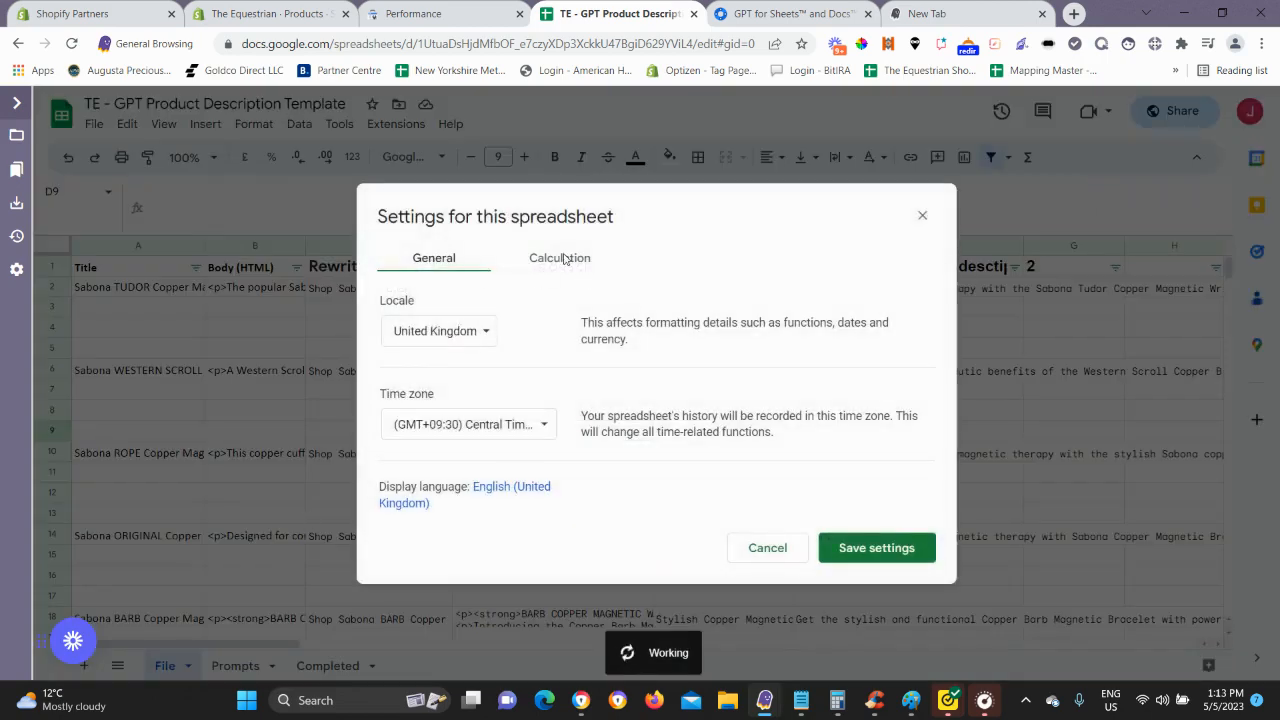
click(563, 259)
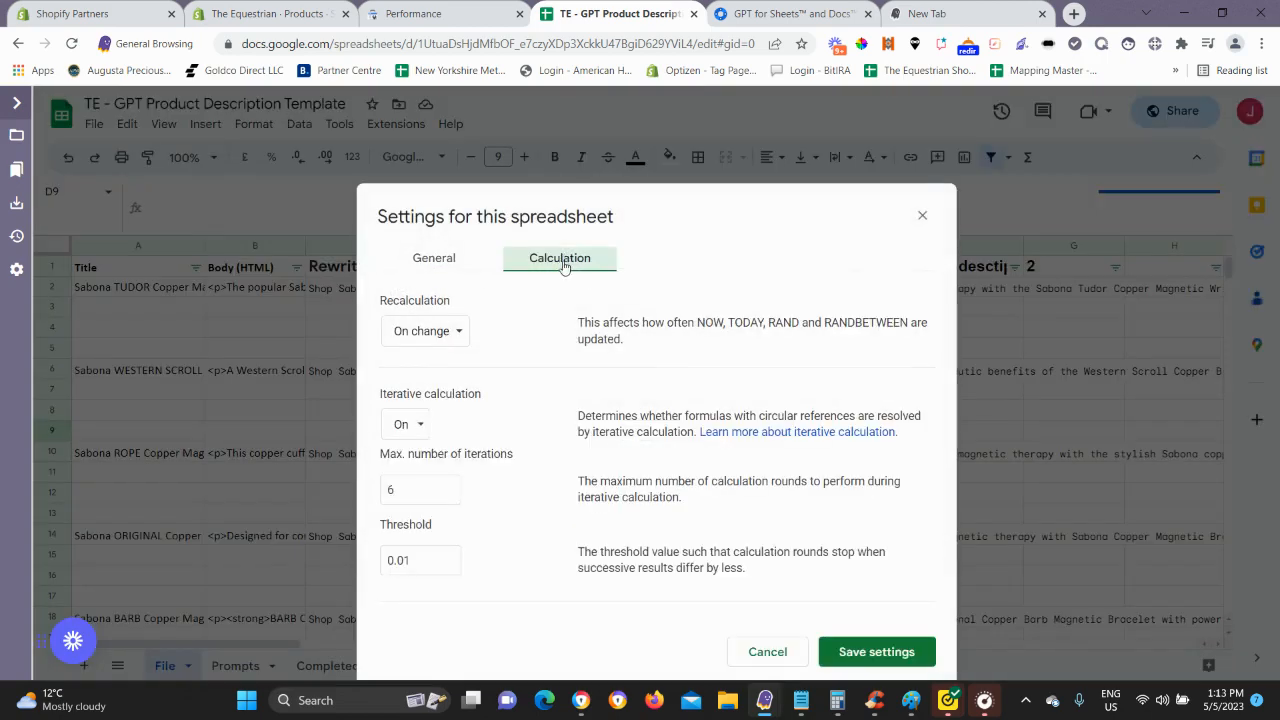
click(432, 493)
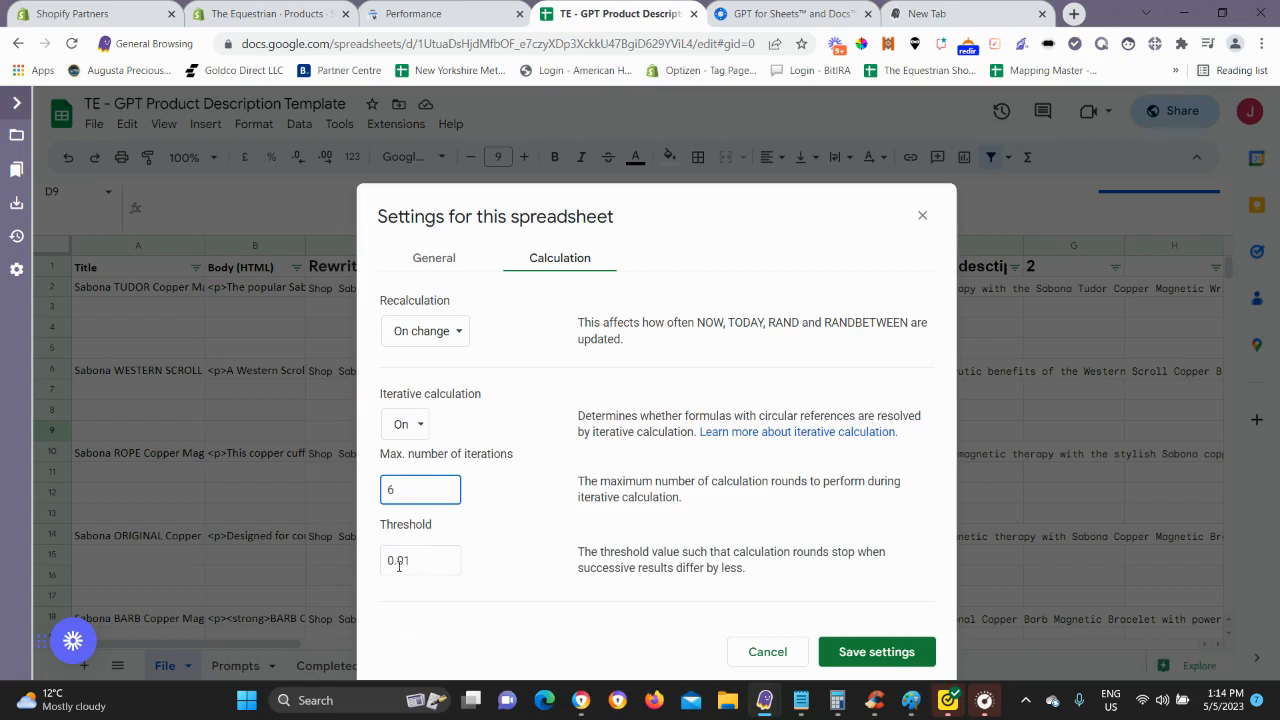
click(858, 651)
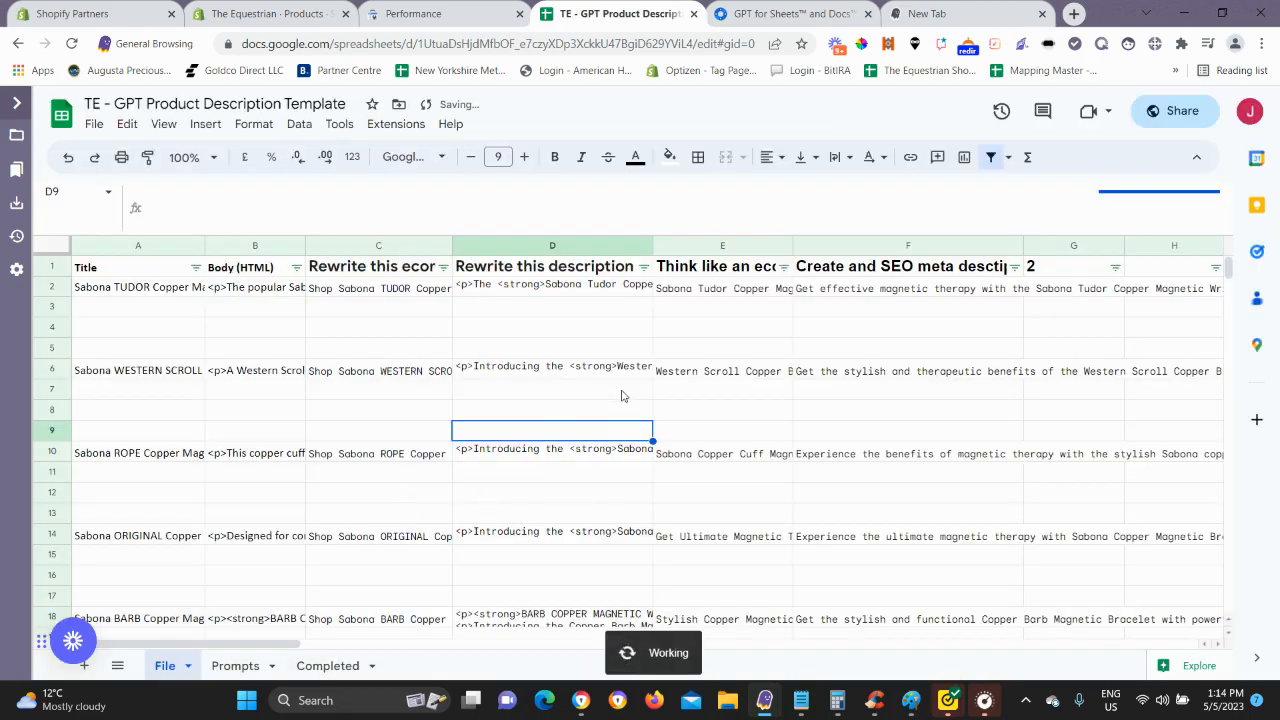
scroll(535, 456, down, 1)
scroll(556, 455, up, 1)
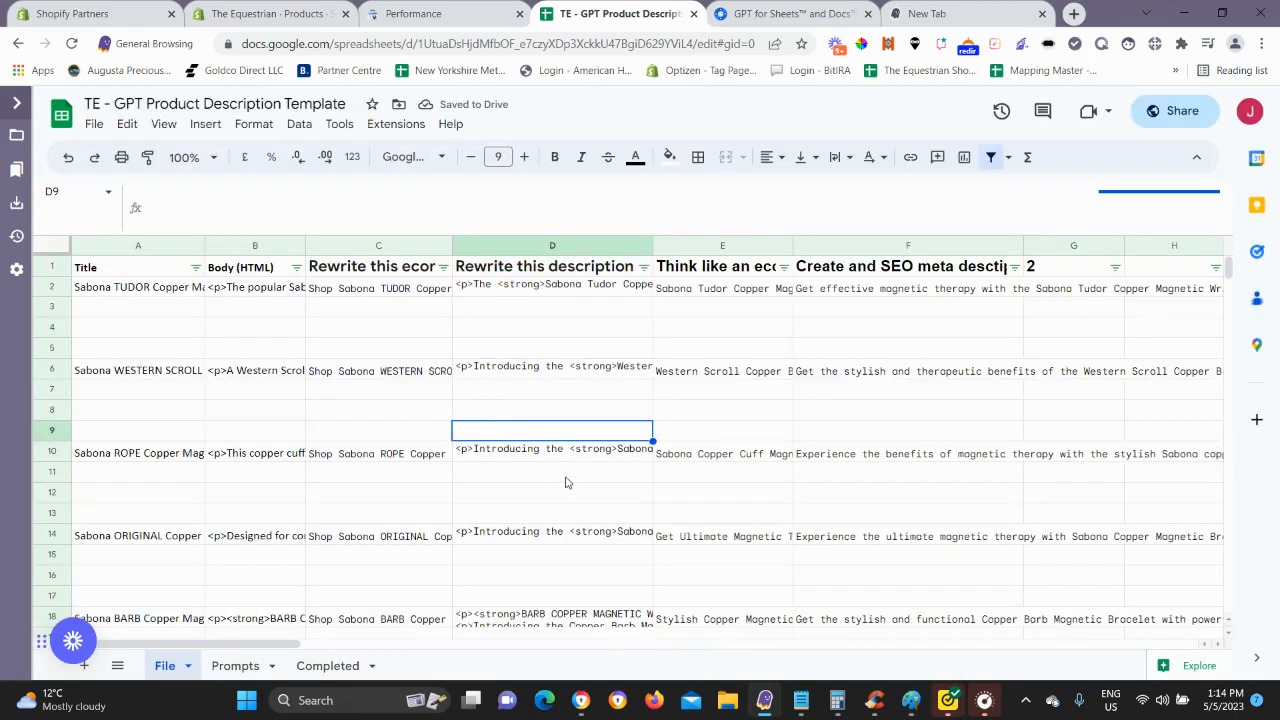